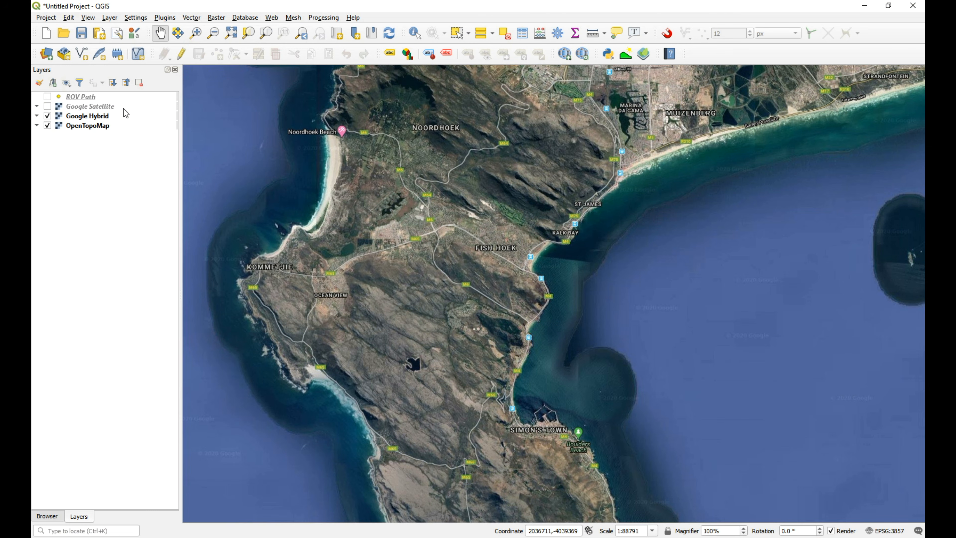
Show the ROV Path layer and zoom the map to its points off Simon's Town harbour.
left_click(47, 97)
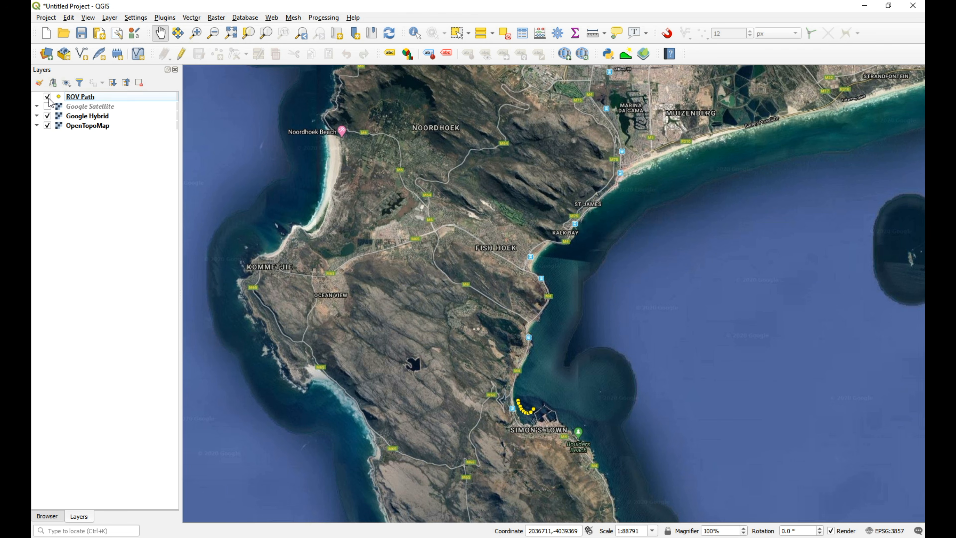
left_click(196, 33)
left_click_drag(489, 361, 584, 448)
left_click_drag(420, 241, 619, 416)
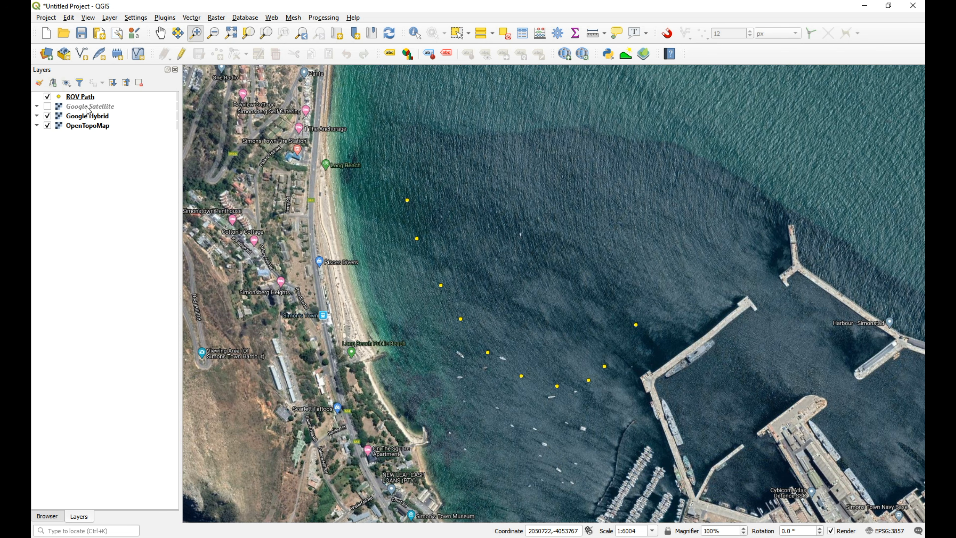
Open the ROV Path attribute table, widen its window and sort the records by id in ascending order.
left_click(72, 99)
right_click(73, 99)
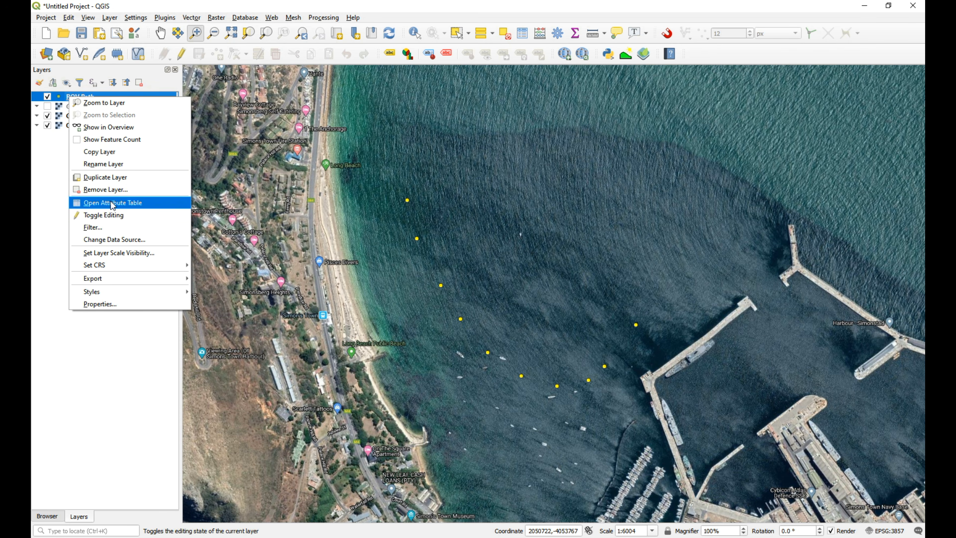
left_click(126, 203)
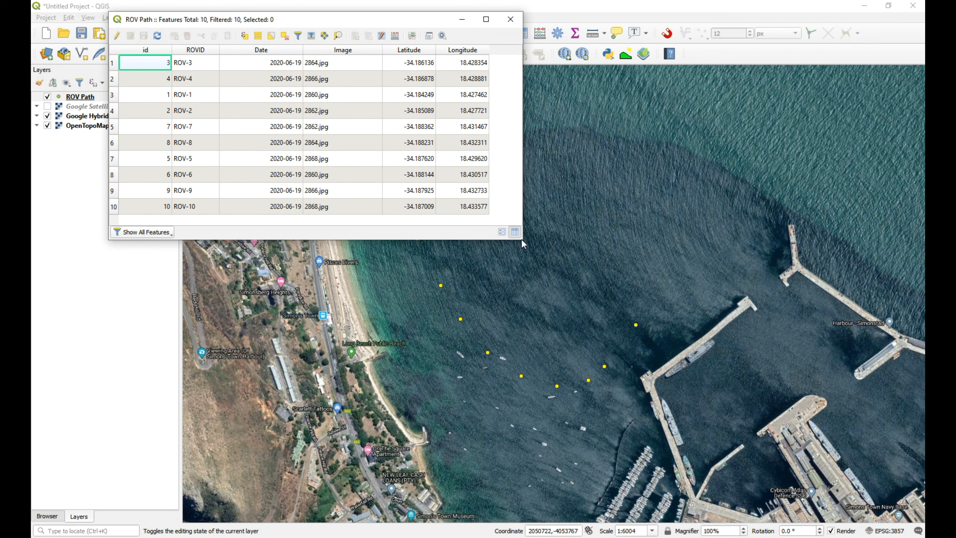
left_click_drag(523, 243, 570, 261)
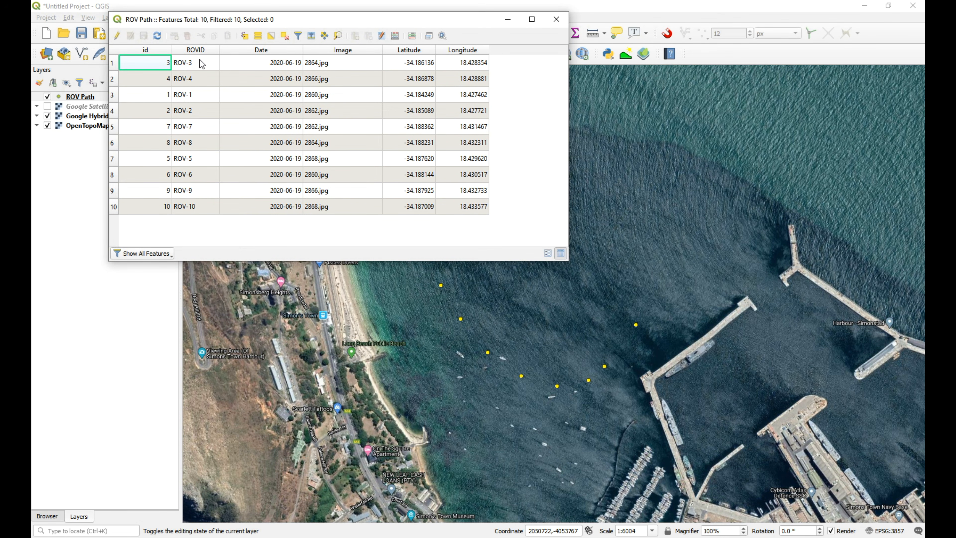
left_click(160, 51)
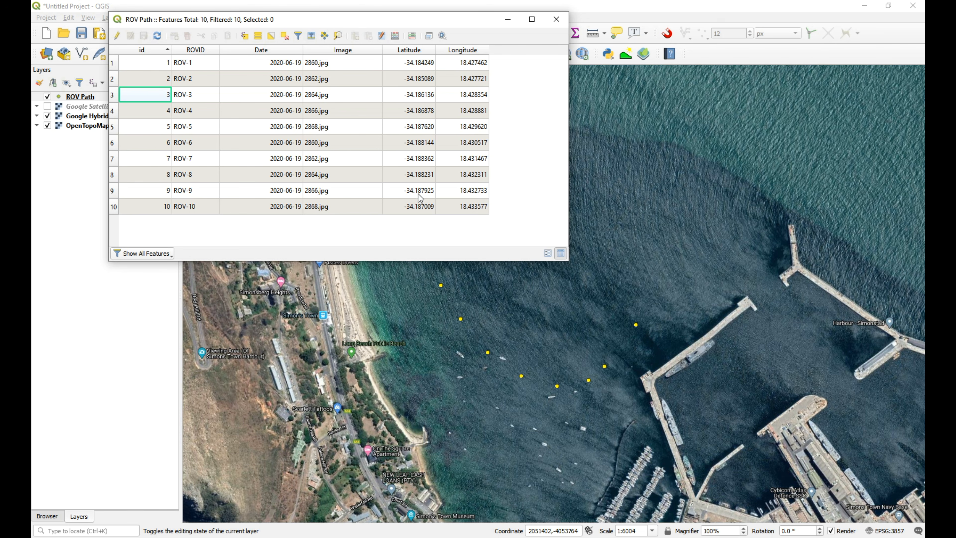
left_click_drag(322, 26, 415, 127)
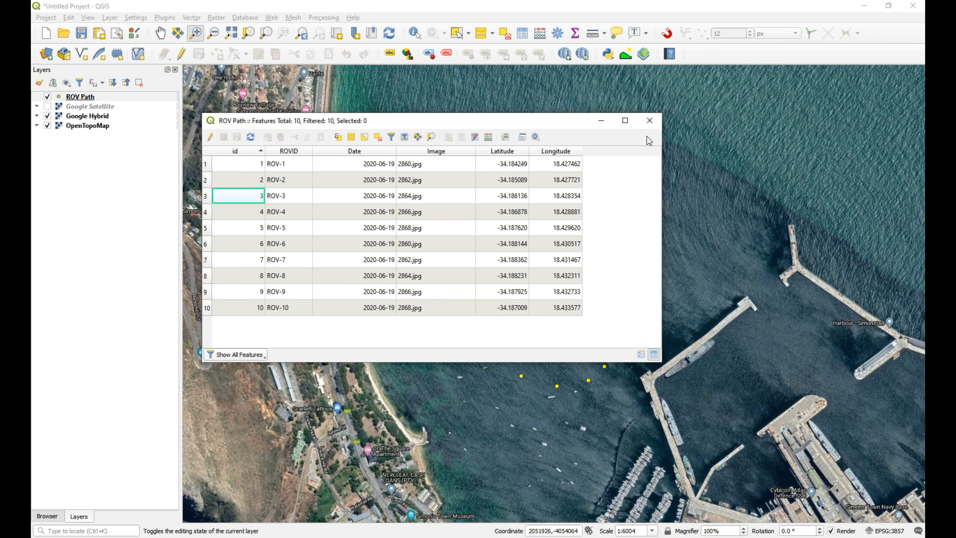
Minimize the attribute table and QGIS, and open the Data > Spatial > Images folder inside the desktop project folder.
left_click(601, 120)
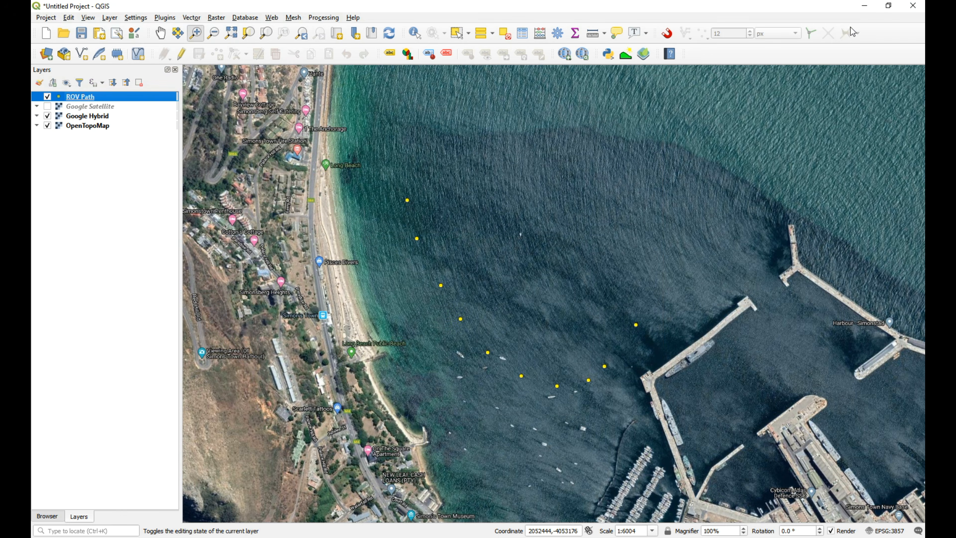
left_click(864, 6)
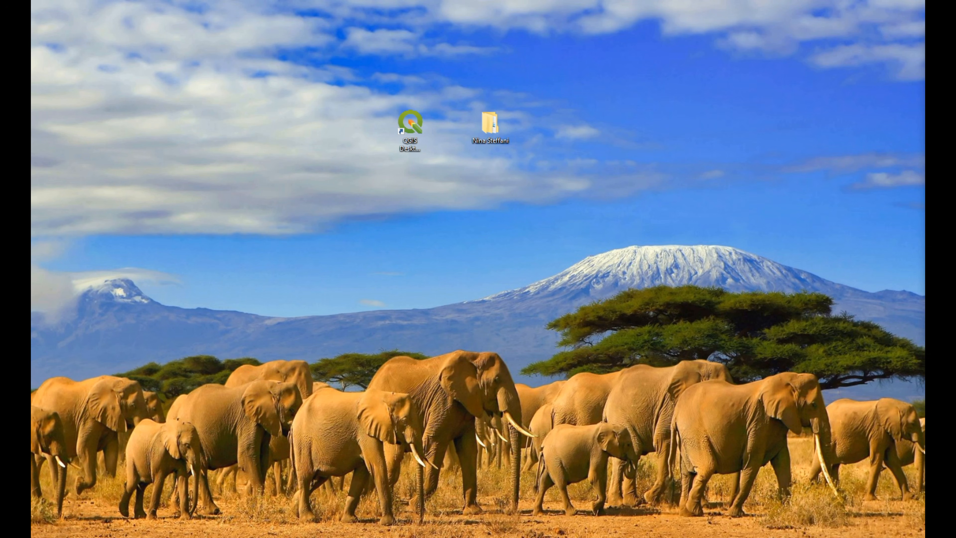
left_click_drag(924, 80, 453, 80)
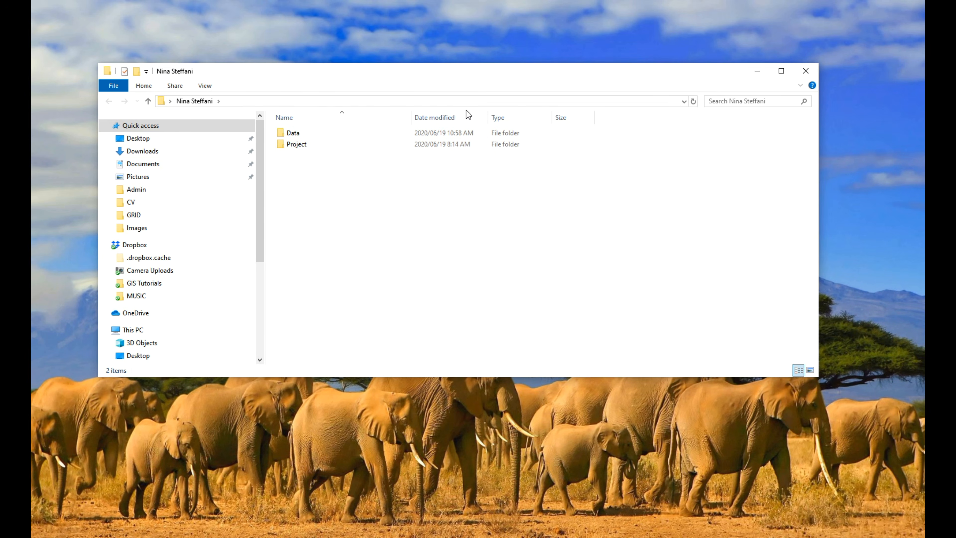
double_click(294, 133)
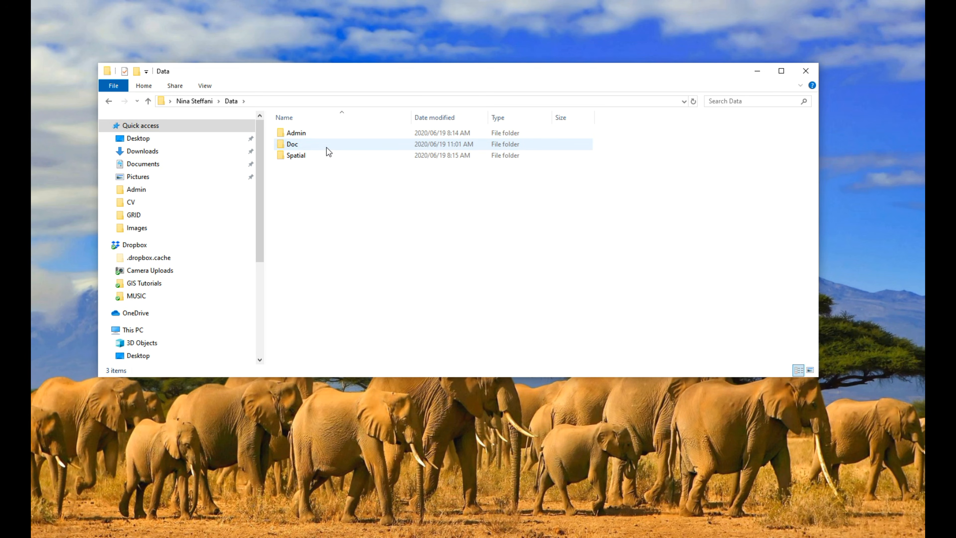
double_click(312, 155)
double_click(320, 134)
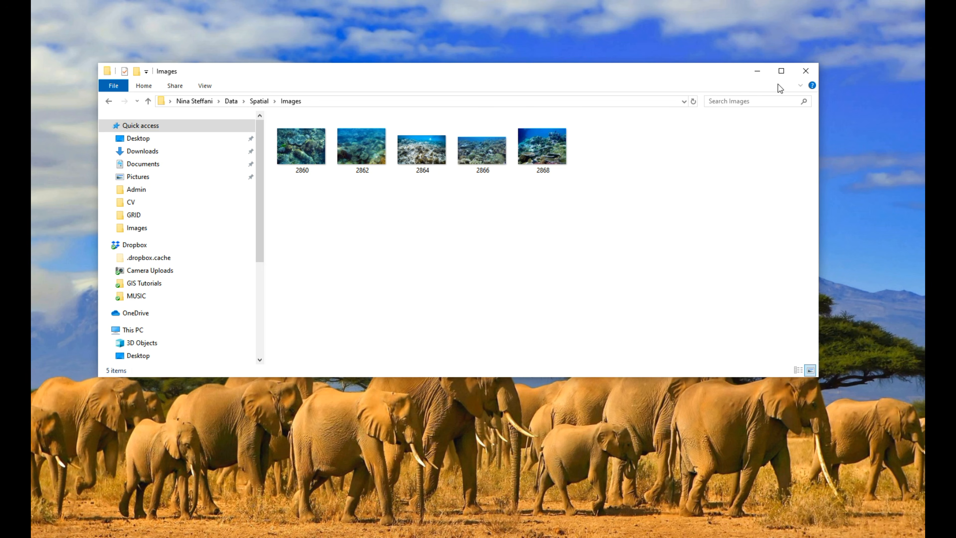
Maximize the Images folder window and review its photos as extra large icons, minimizing the window when done.
left_click(782, 71)
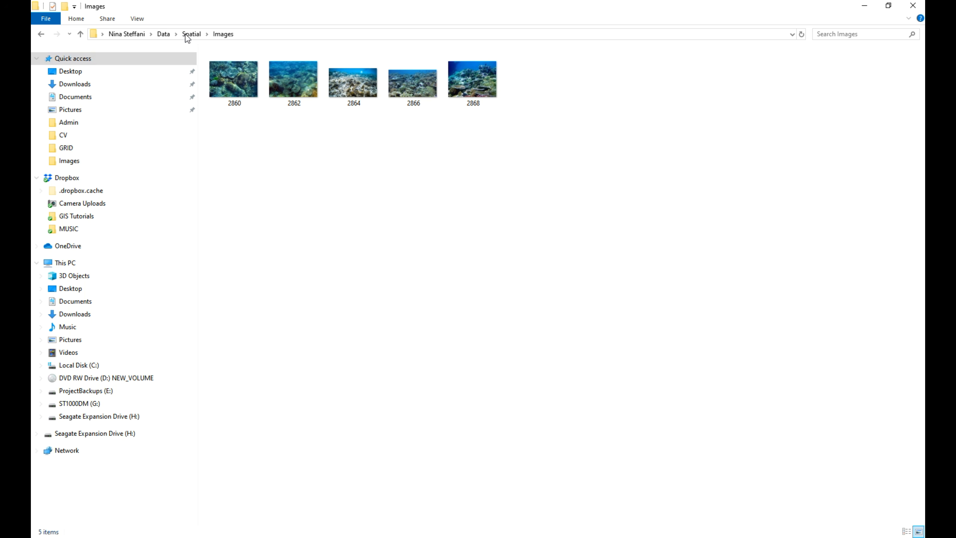
left_click(136, 20)
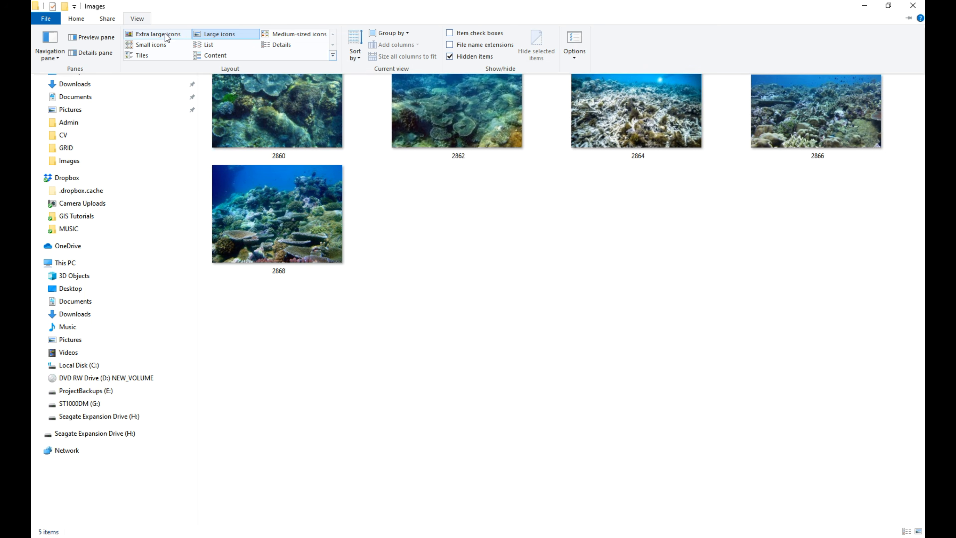
left_click(164, 34)
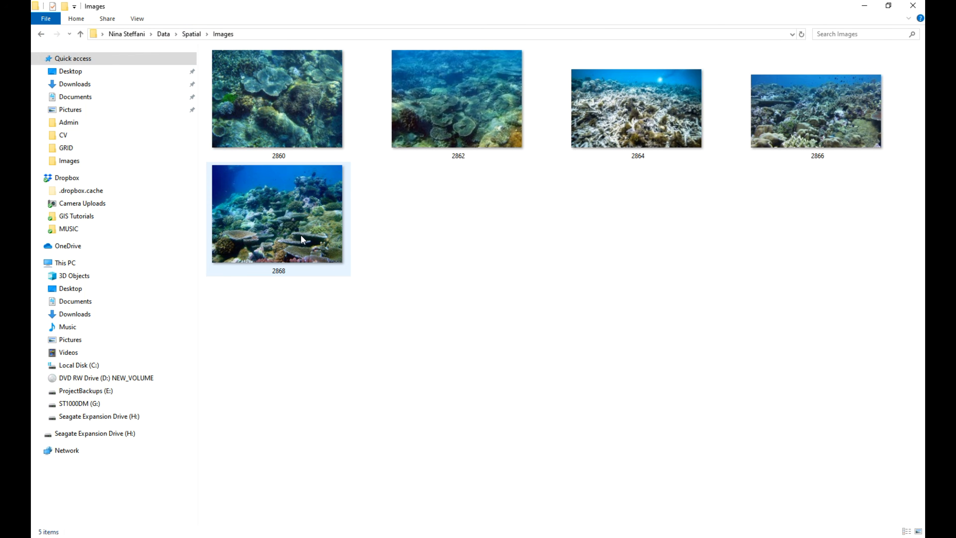
mouse_move(284, 126)
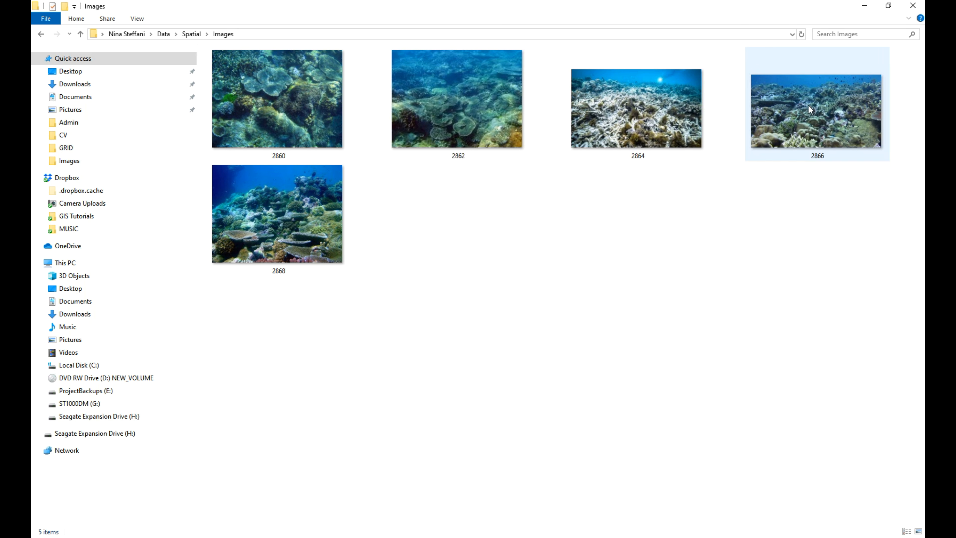
mouse_move(653, 98)
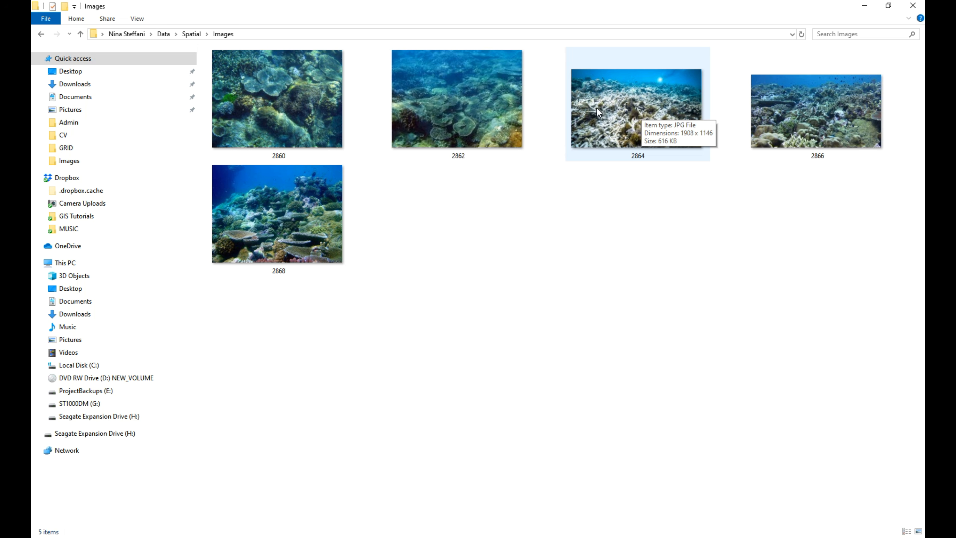
left_click(864, 6)
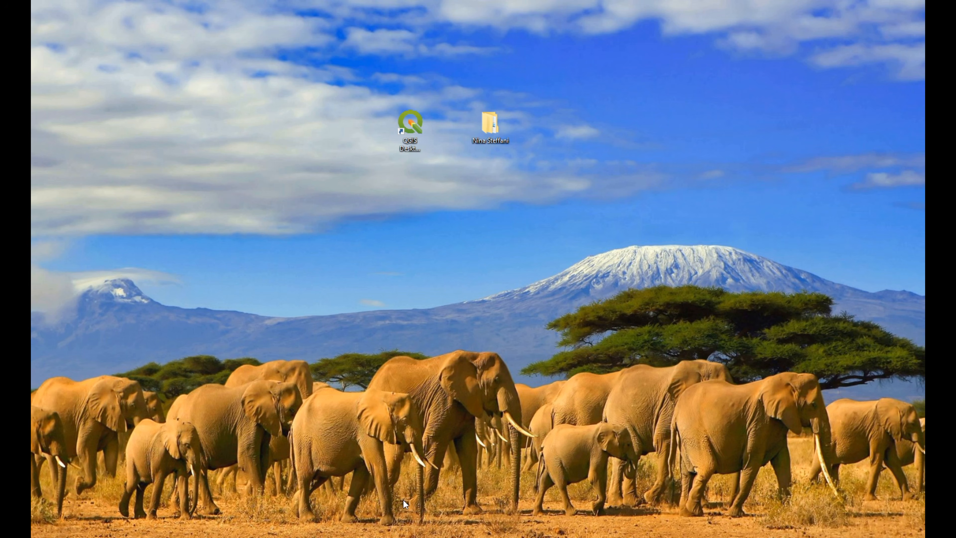
Switch back to QGIS and identify the easternmost ROV Path point to view its attributes, closing the results when done.
left_click(290, 537)
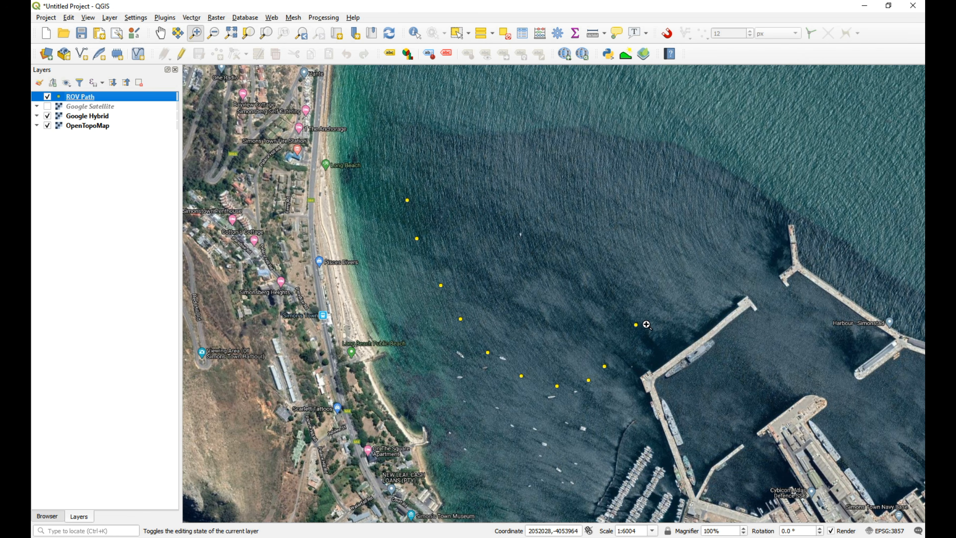
left_click(415, 33)
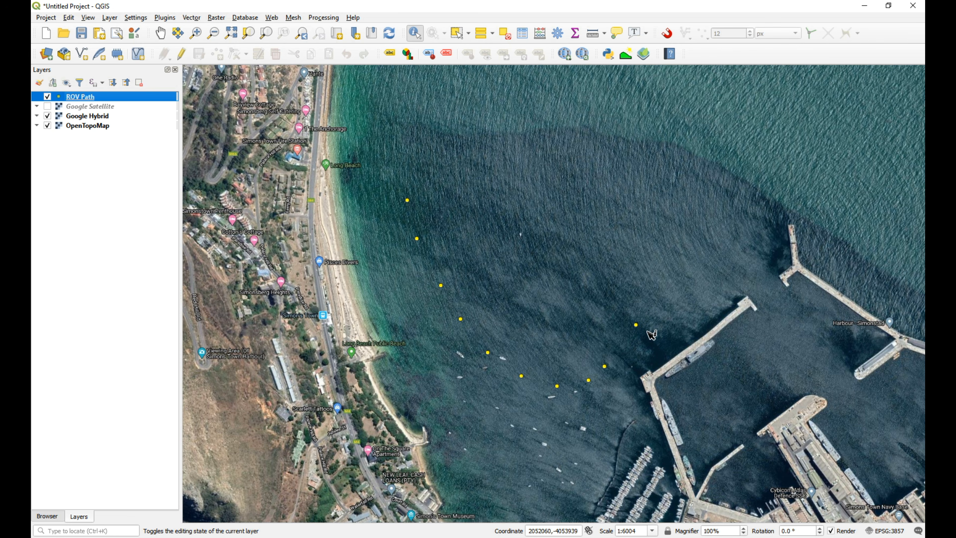
left_click(636, 326)
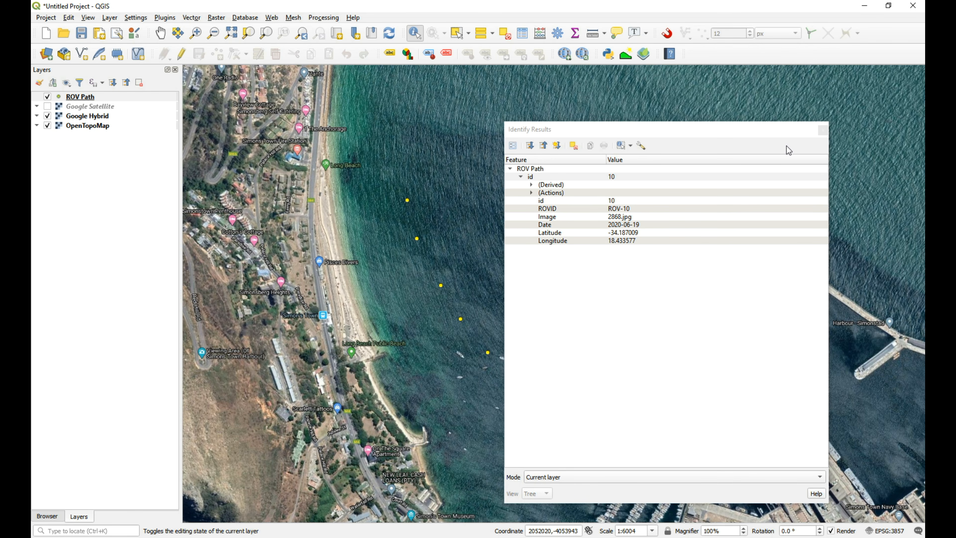
left_click(823, 130)
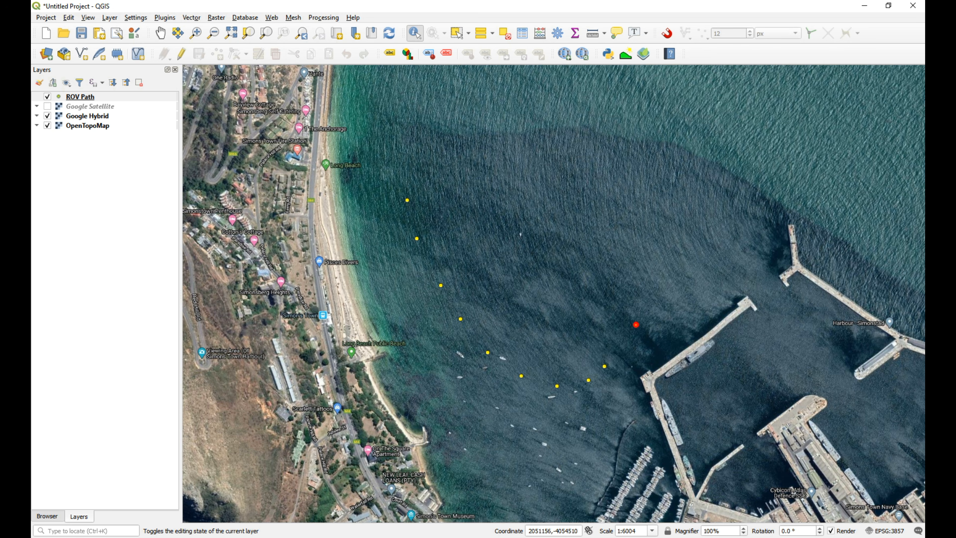
Bring up the Images folder window and the Sea Grass form in Chrome in front of it.
mouse_move(409, 537)
mouse_move(145, 537)
left_click(188, 516)
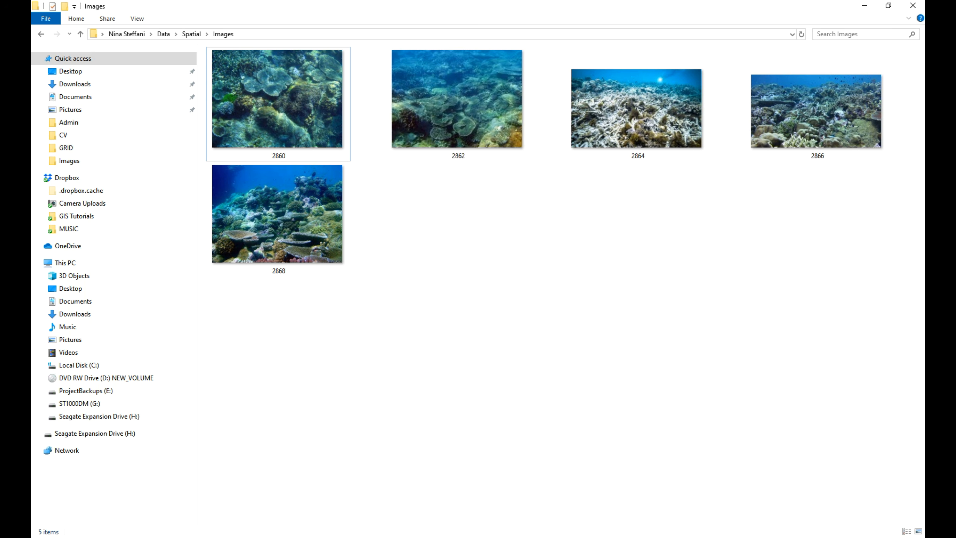
mouse_move(305, 536)
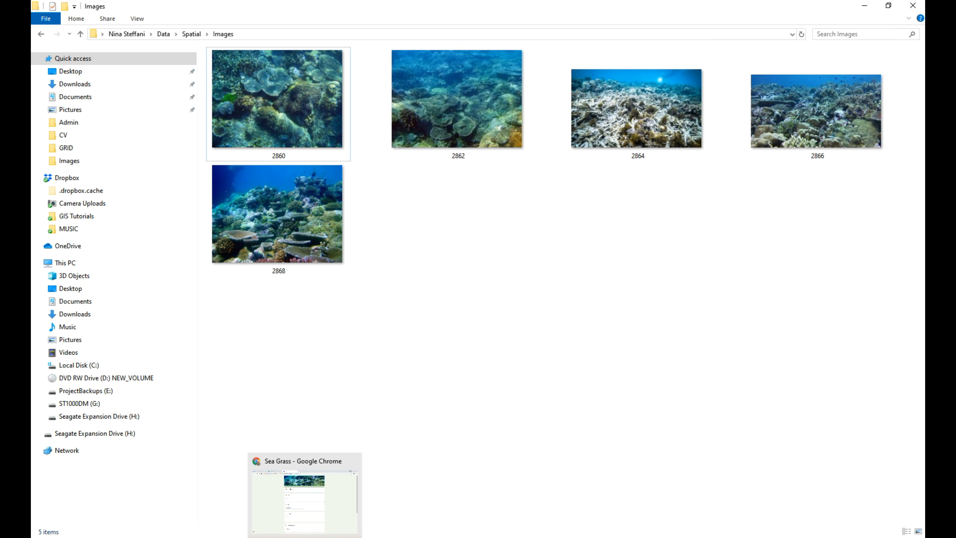
left_click(305, 537)
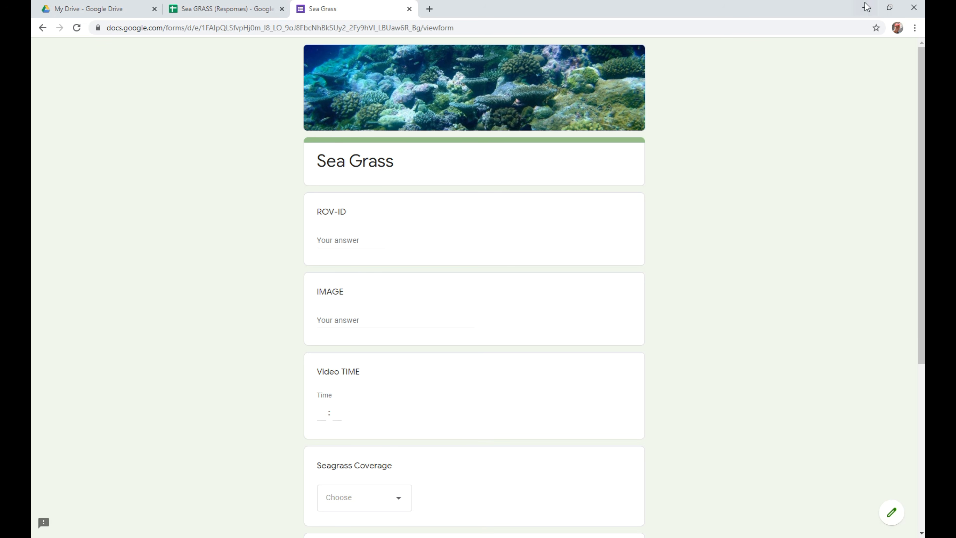
Reshape the Sea Grass form's browser window into a tall, narrow one and place it along the desktop's right side.
left_click(889, 7)
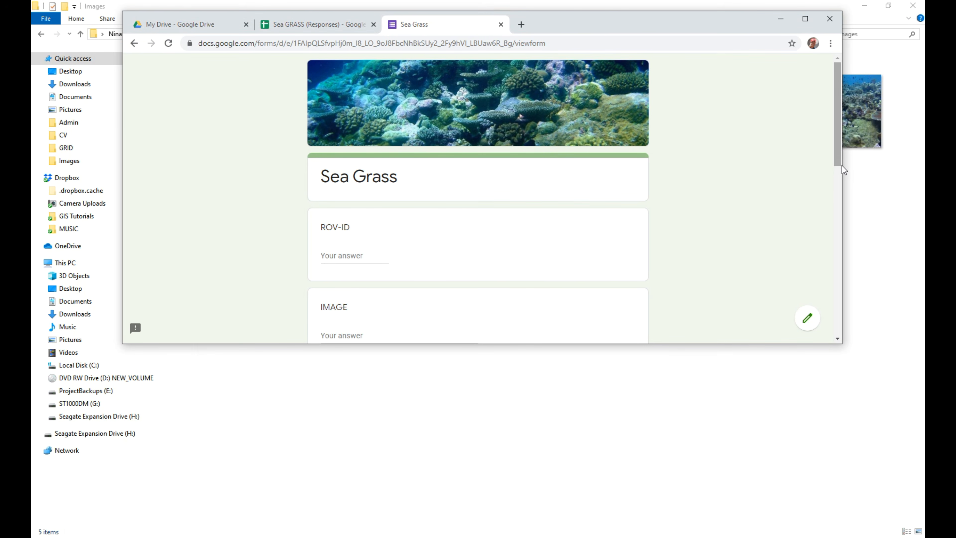
left_click_drag(754, 31, 718, 32)
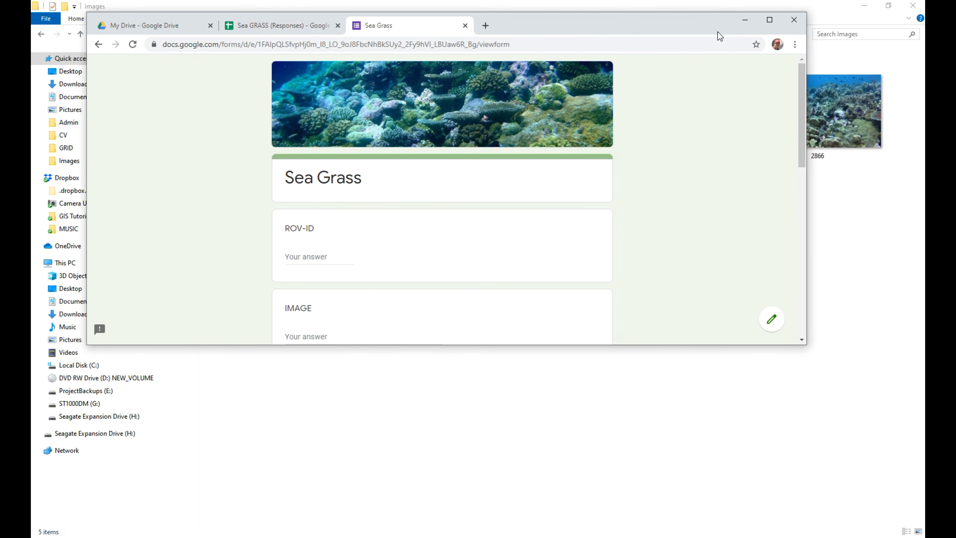
left_click_drag(806, 200, 506, 200)
left_click_drag(354, 344, 350, 513)
left_click_drag(422, 20, 830, 18)
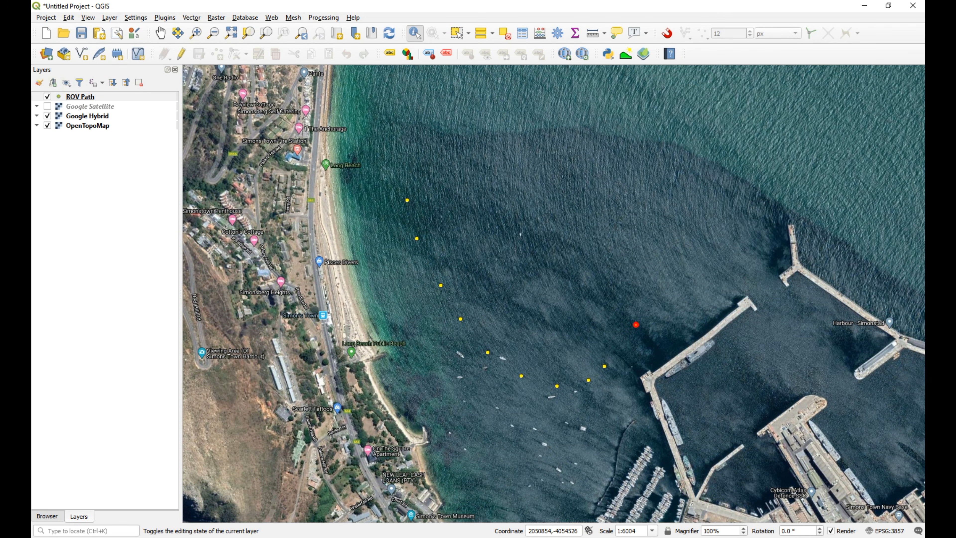
Restore the minimized ROV Path attribute table in QGIS and place it beside the Sea Grass form.
left_click(407, 536)
left_click_drag(431, 124, 275, 59)
left_click(309, 536)
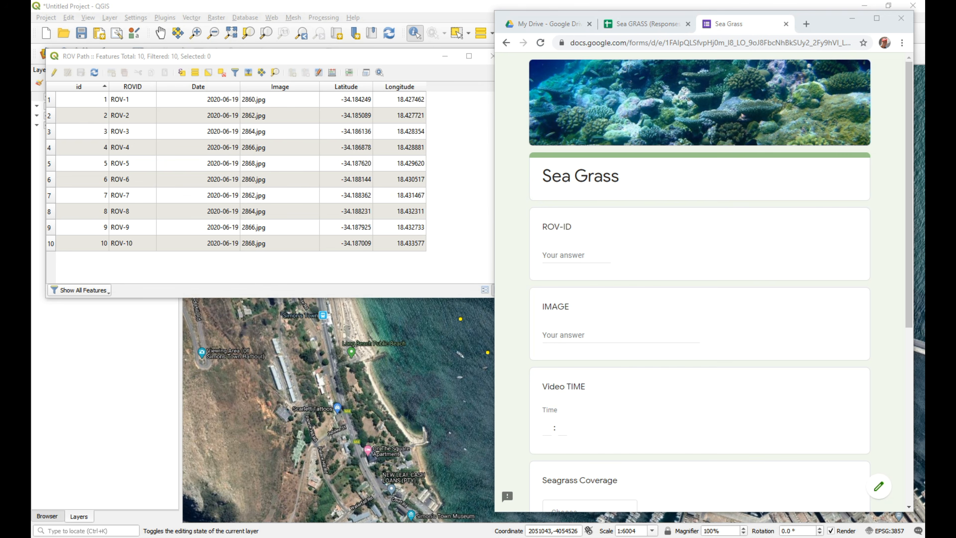
Bring the Images folder up behind the attribute table and form, and move the table below the photo thumbnails.
mouse_move(147, 536)
left_click(211, 470)
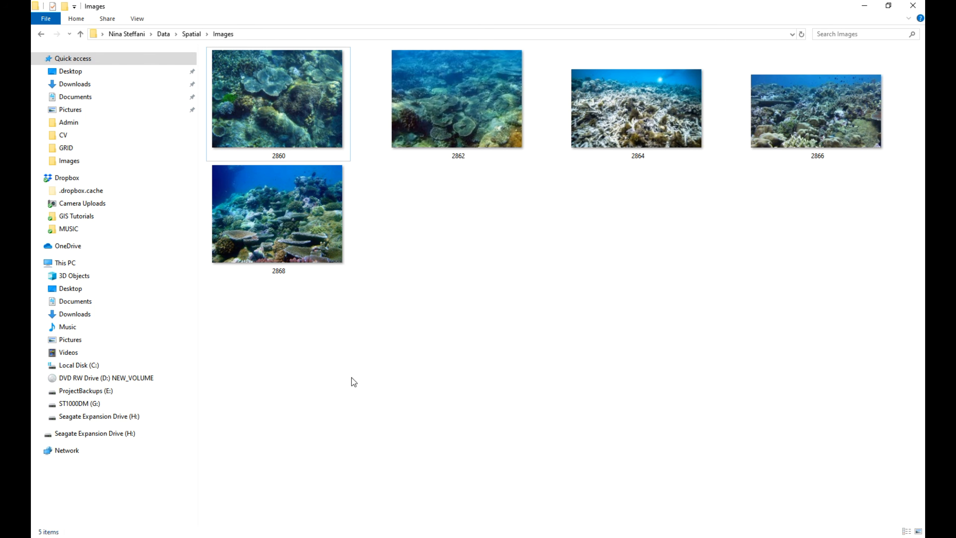
mouse_move(357, 537)
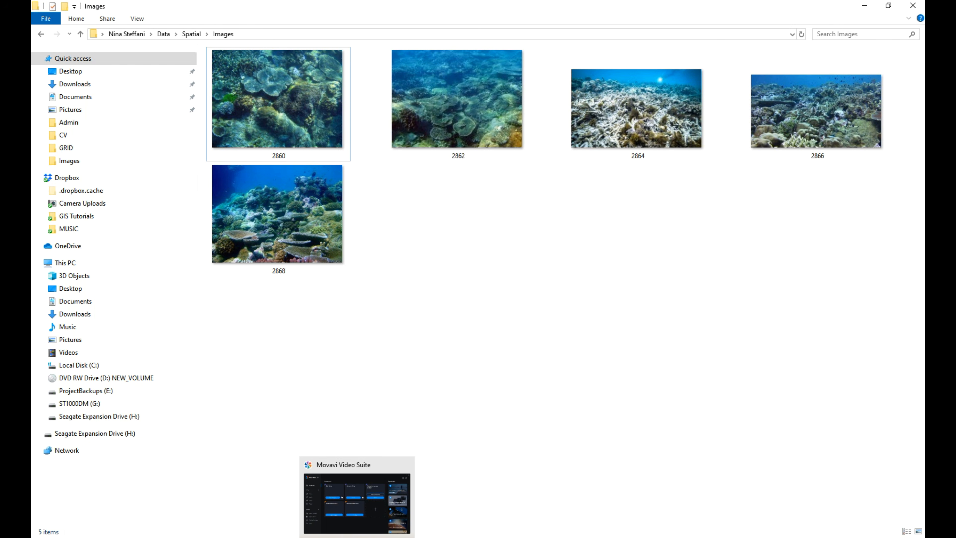
mouse_move(252, 536)
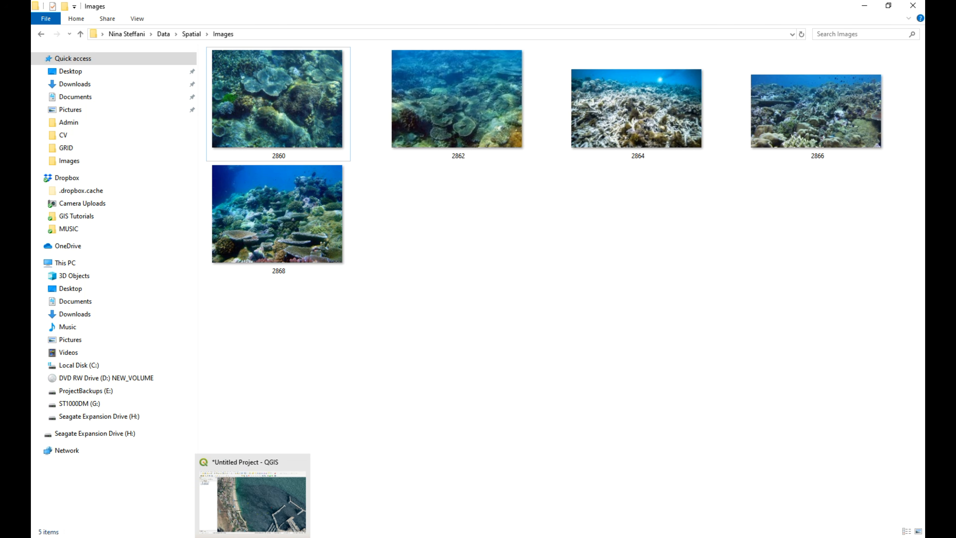
left_click(252, 501)
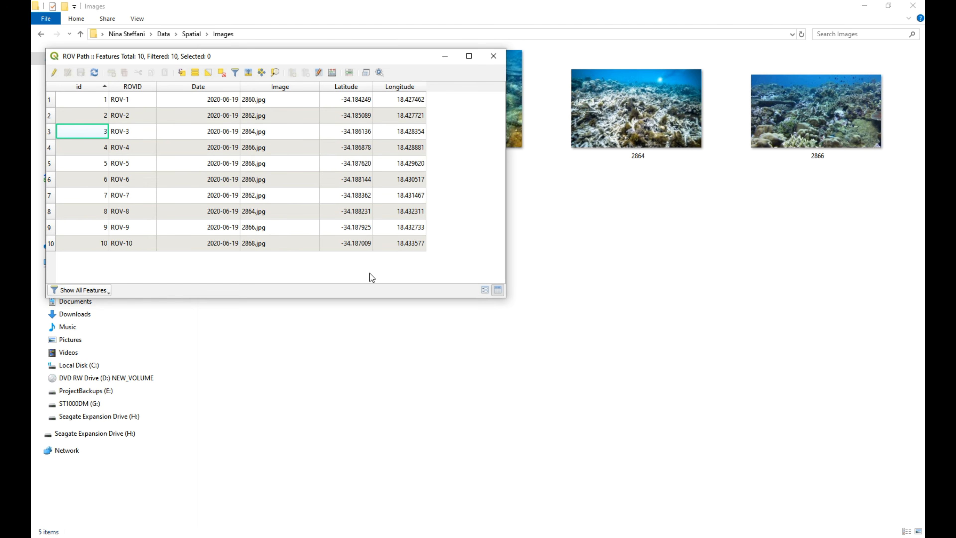
left_click(433, 537)
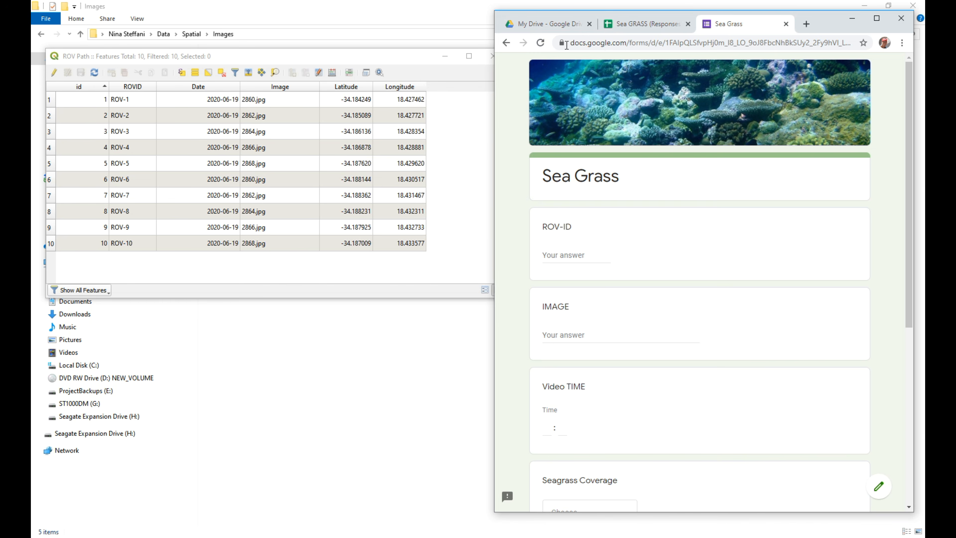
left_click_drag(403, 56, 389, 272)
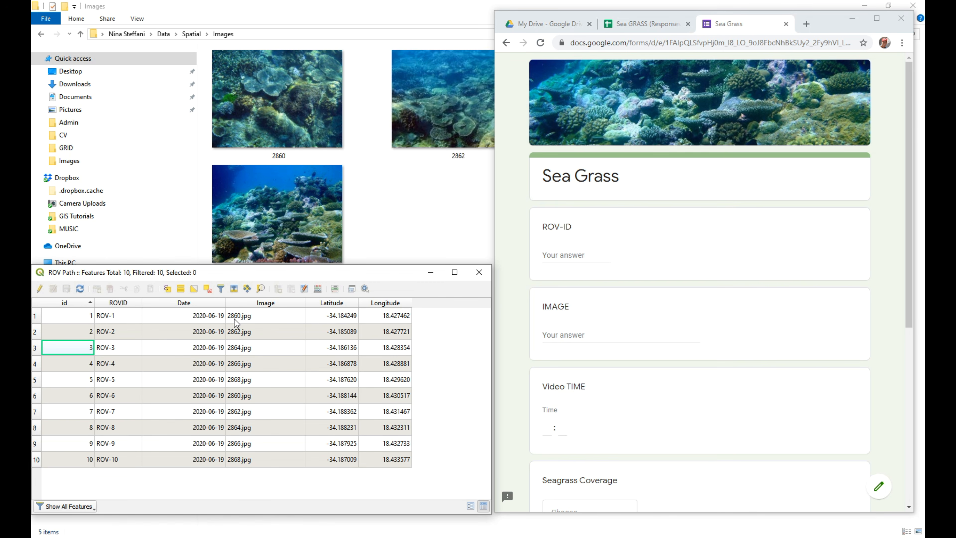
left_click(582, 263)
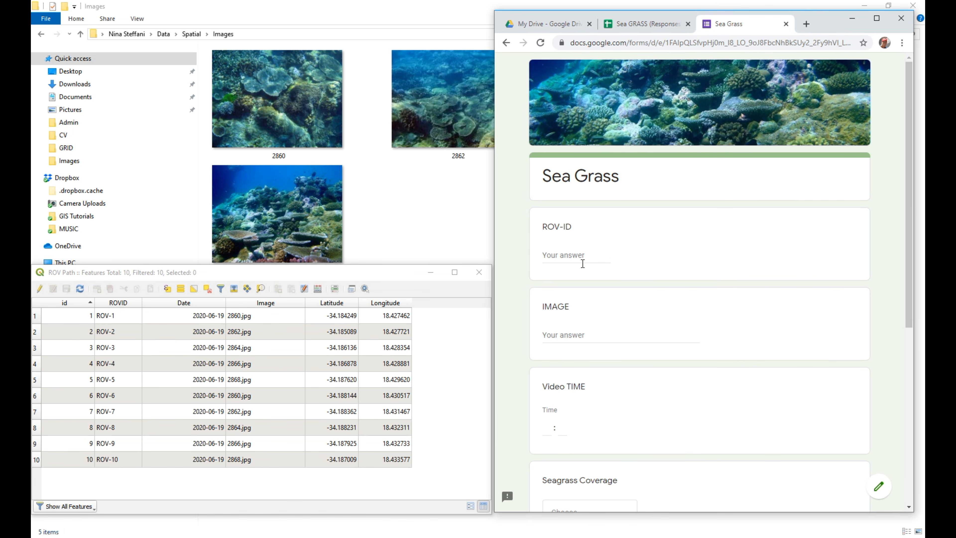
type("RO")
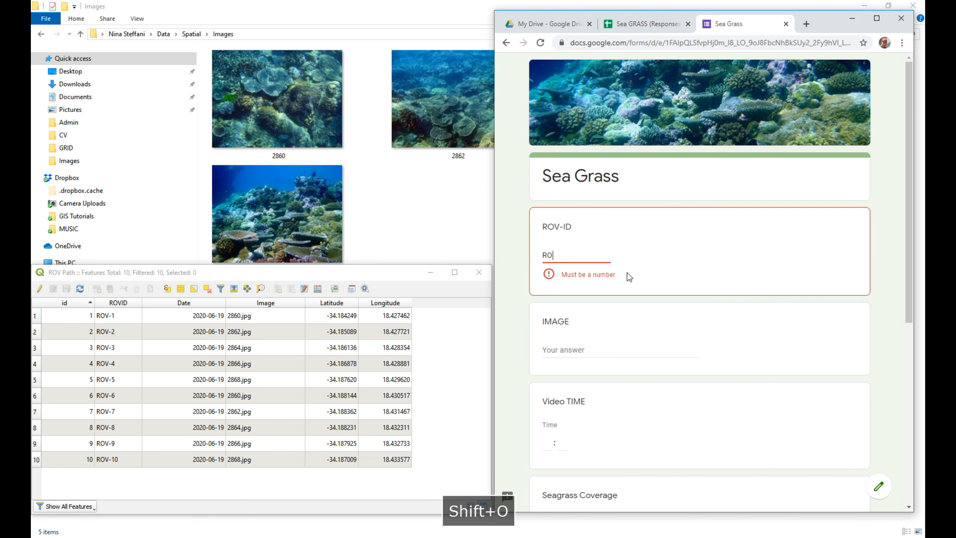
type("V-1")
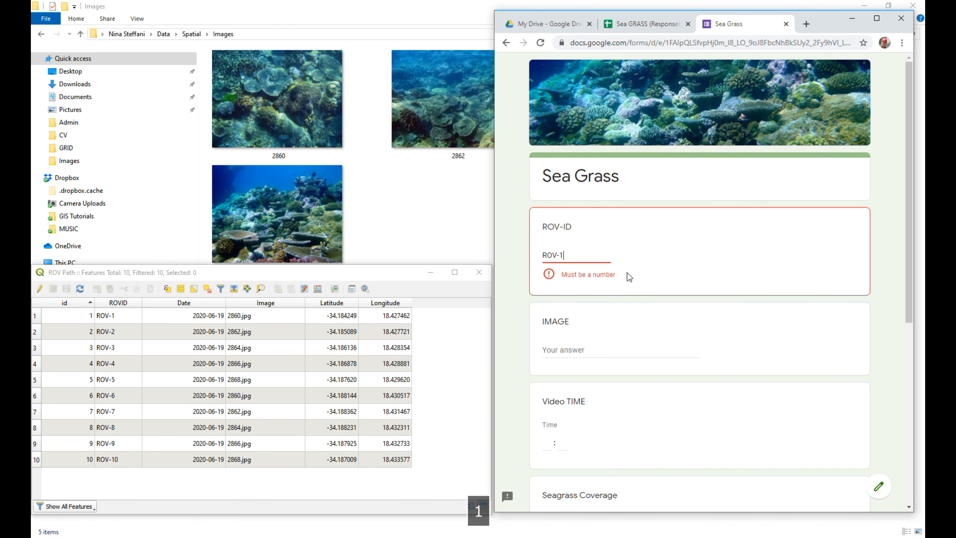
Enter 1 as the ROV-ID and 2860.jpg as the image in the Sea Grass form.
left_click_drag(588, 260, 496, 254)
type("1")
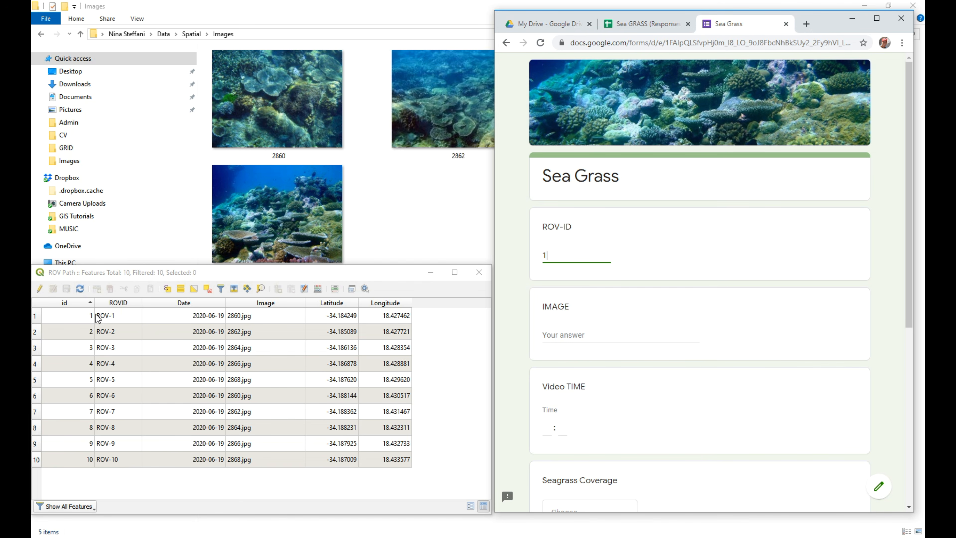
left_click(580, 335)
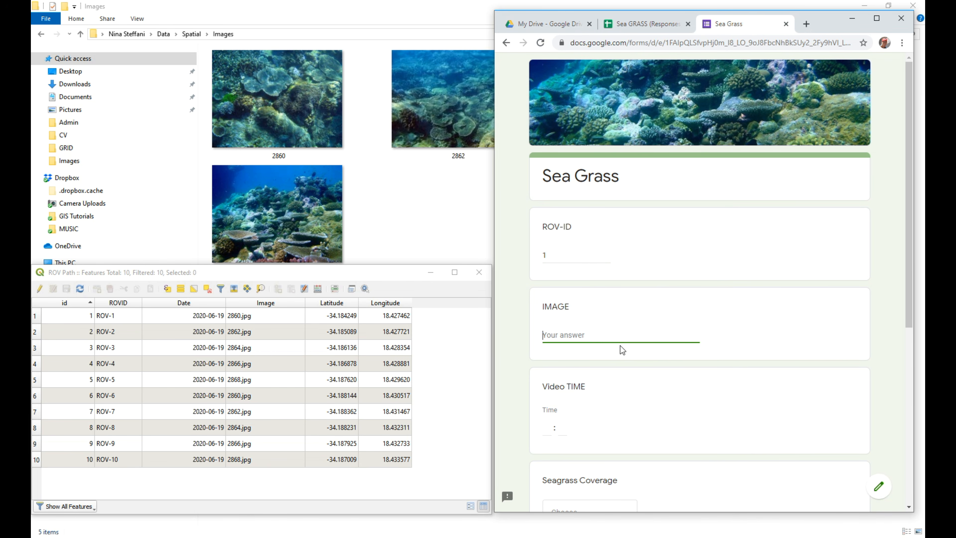
type("206")
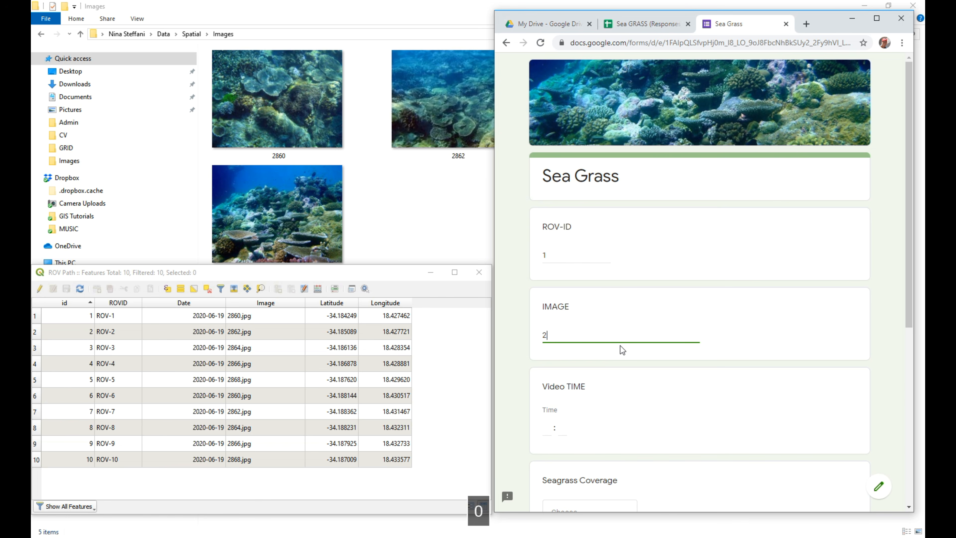
key("BackSpace")
key("BackSpace")
type("860.jpg")
Set the Video TIME for image 2860.jpg to 00:15.
left_click(553, 430)
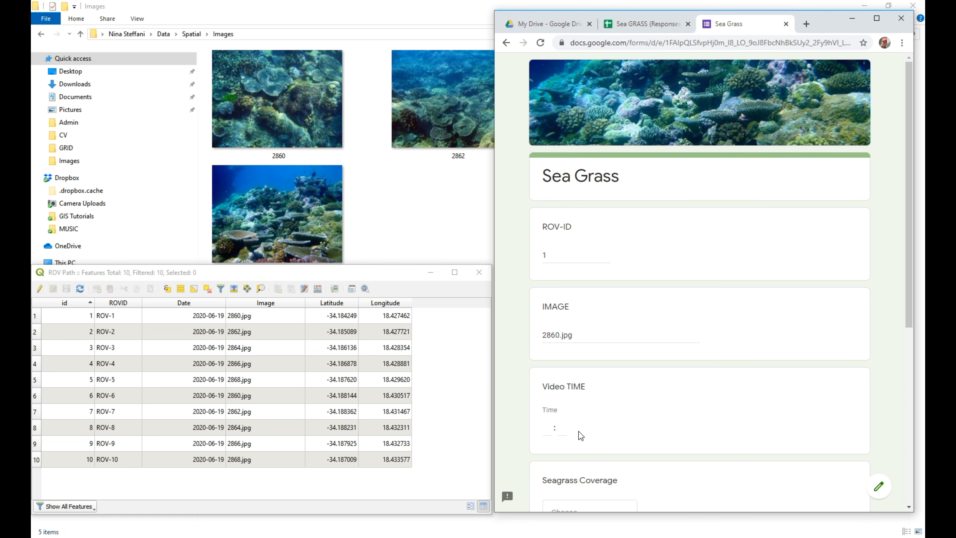
left_click(551, 429)
type("0")
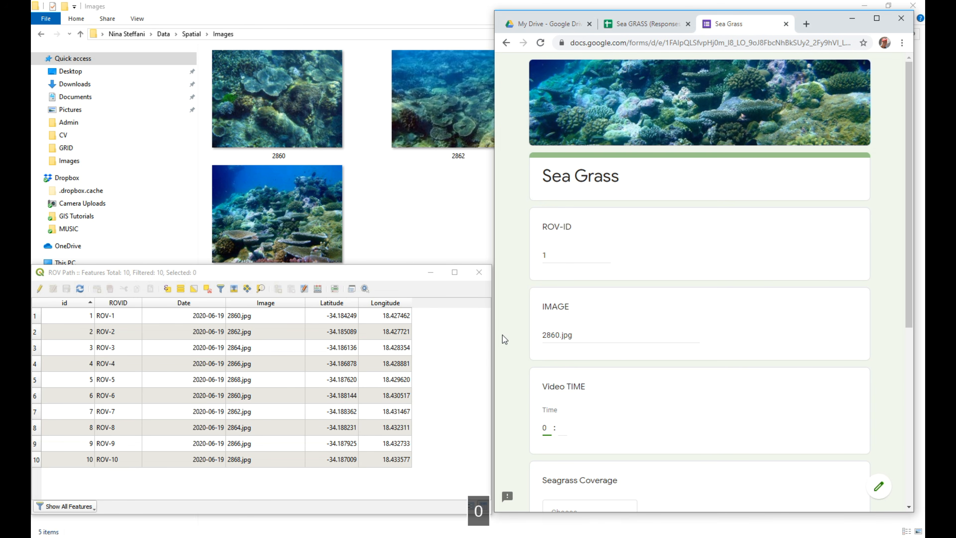
type("0")
type("5")
left_click(554, 428)
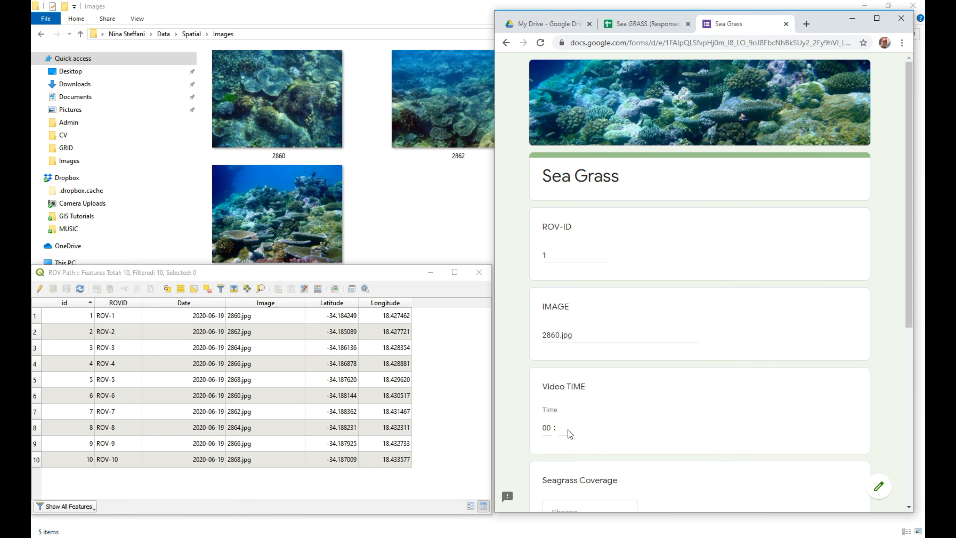
type("15")
Set the Seagrass Coverage to common and the Coverage Score to 55 for the first ROV point.
scroll(908, 261, "down", 5)
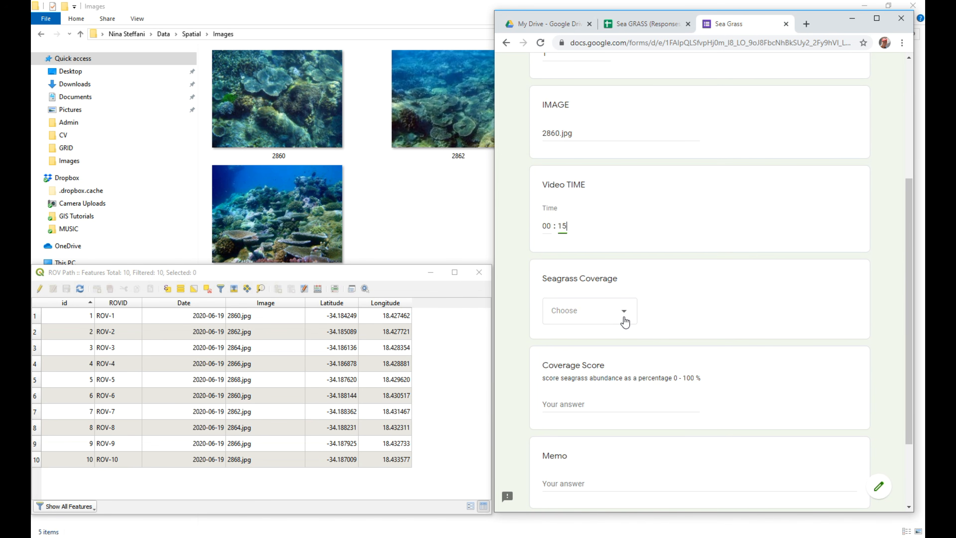
left_click(625, 319)
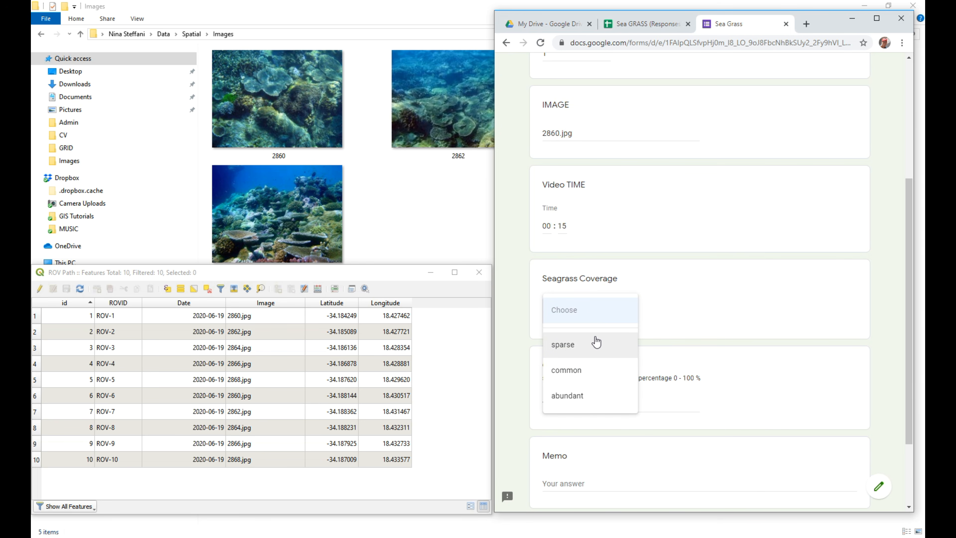
left_click(578, 371)
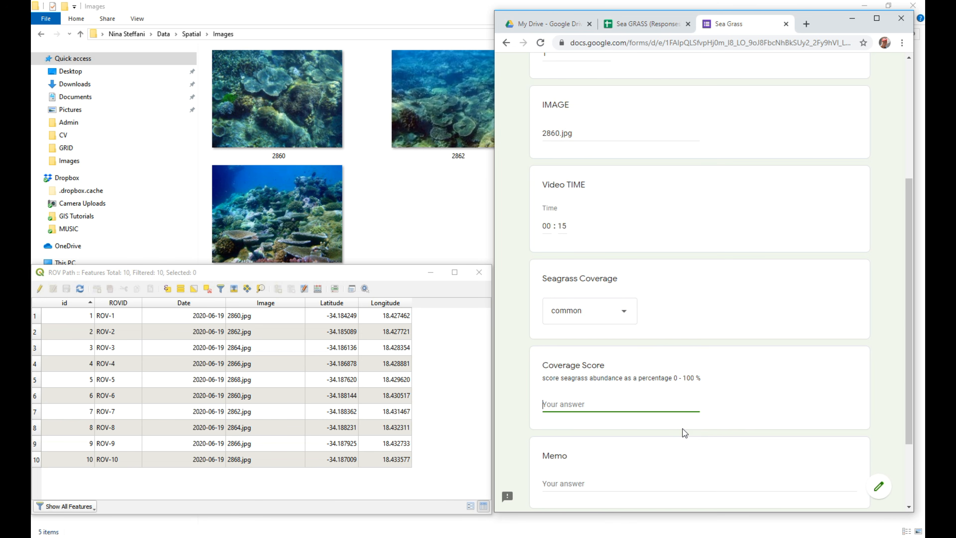
type("55")
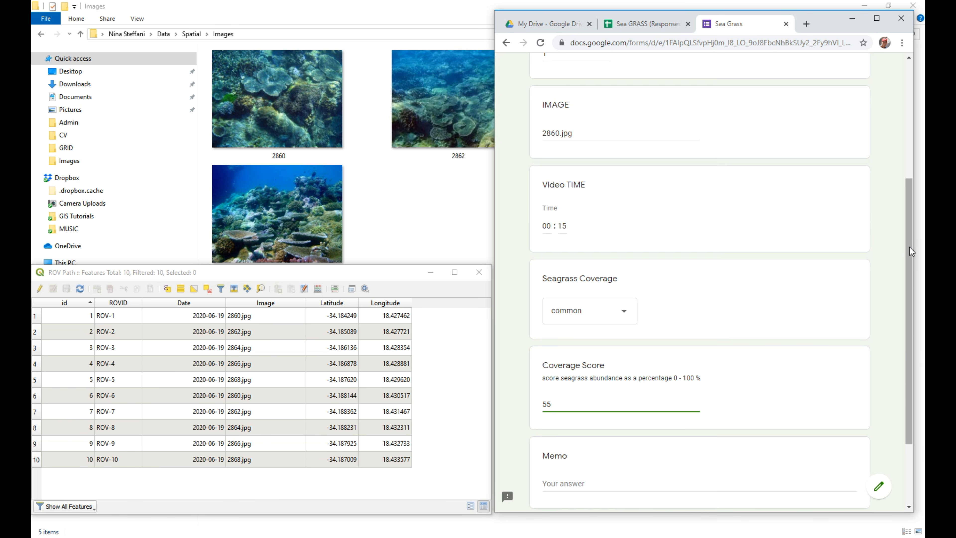
Enter "Sea grass in decline." as the memo for the first ROV point.
scroll(910, 251, "down", 3)
left_click(663, 384)
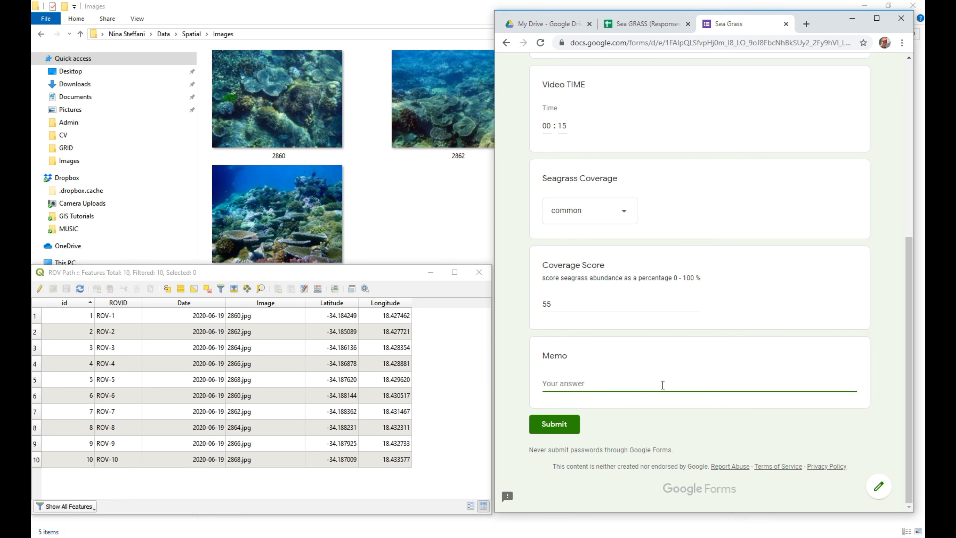
type("Sea")
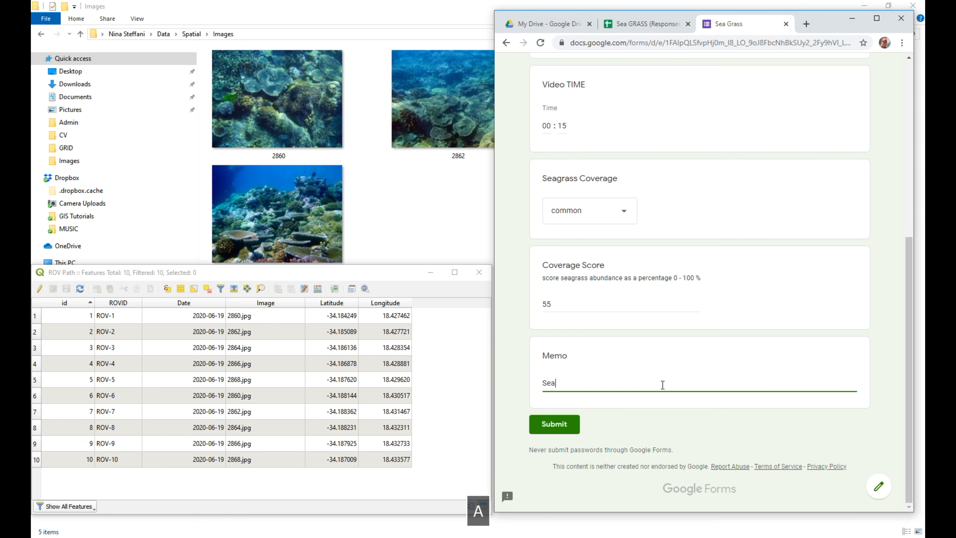
type(" grass in decline")
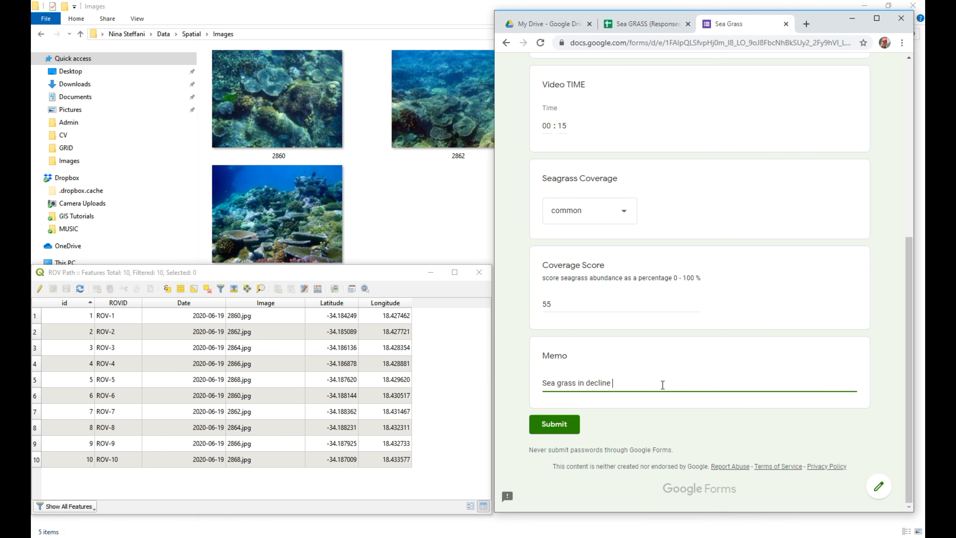
key("BackSpace")
type(".")
Review all the answers for the first ROV point and submit the form response.
scroll(616, 369, "up", 8)
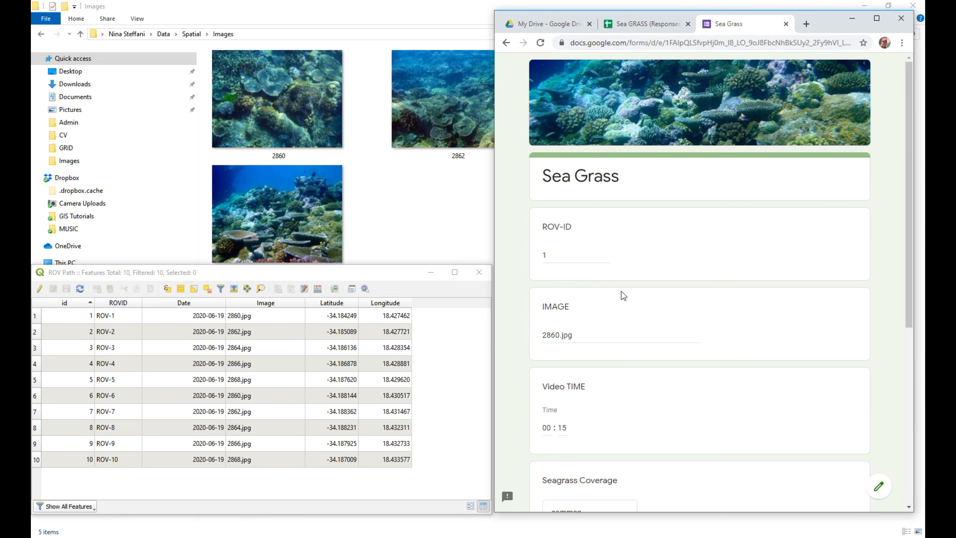
scroll(602, 245, "down", 3)
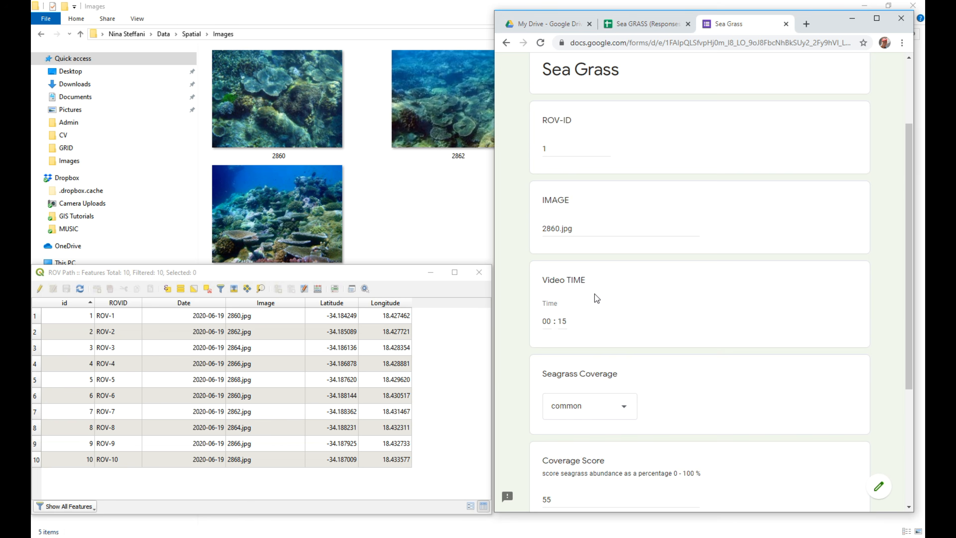
scroll(596, 298, "down", 3)
scroll(631, 385, "down", 3)
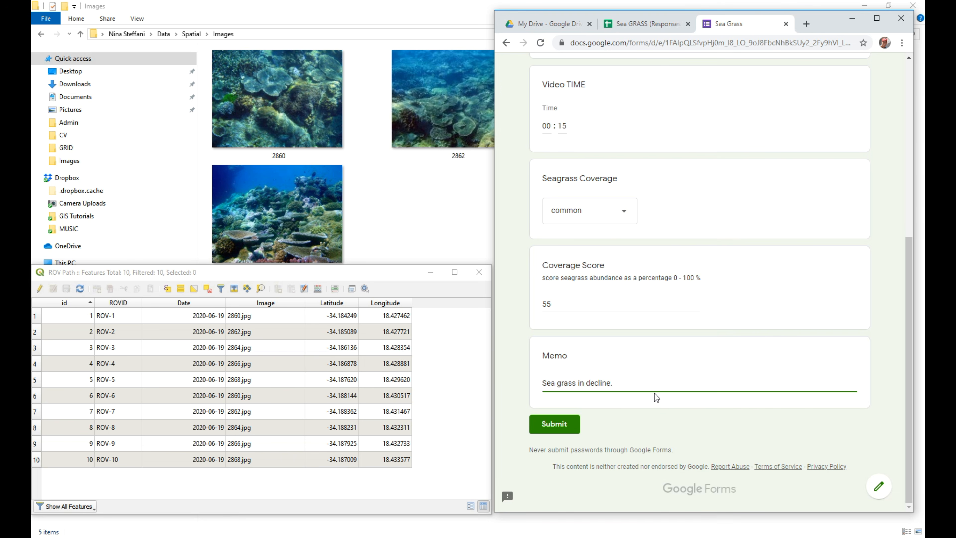
scroll(647, 363, "up", 5)
scroll(645, 301, "down", 5)
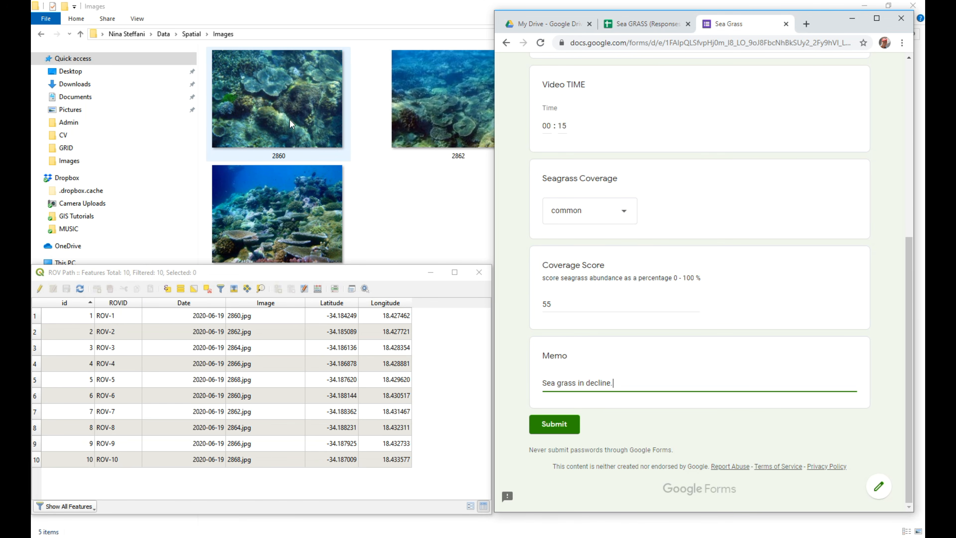
left_click(561, 425)
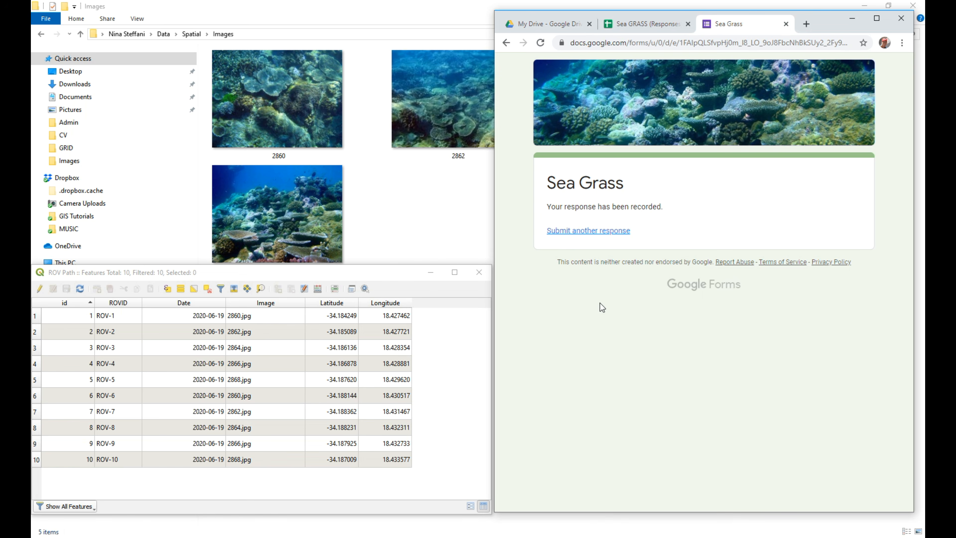
Start another form response with 2 as the ROV-ID and 2862.jpg as the image.
left_click(589, 231)
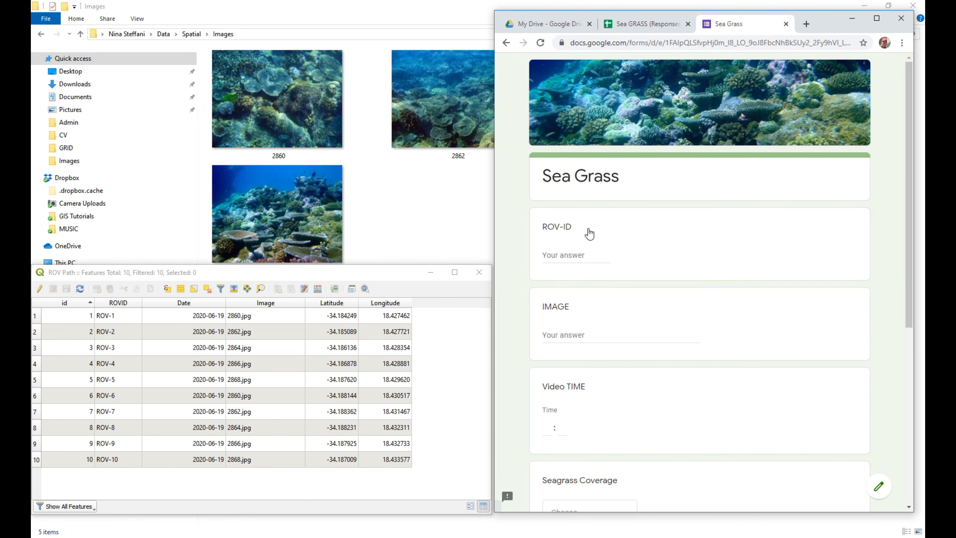
left_click(606, 267)
type("2")
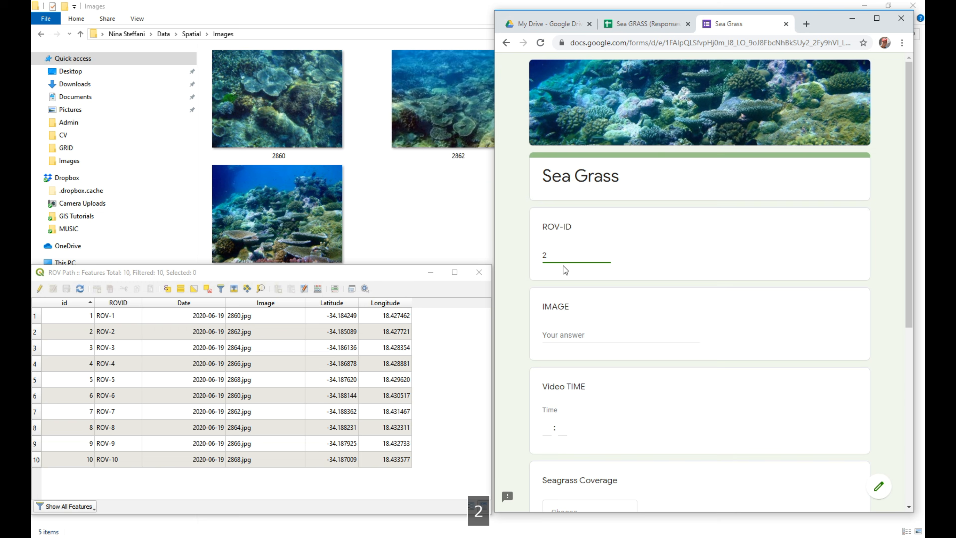
left_click(617, 337)
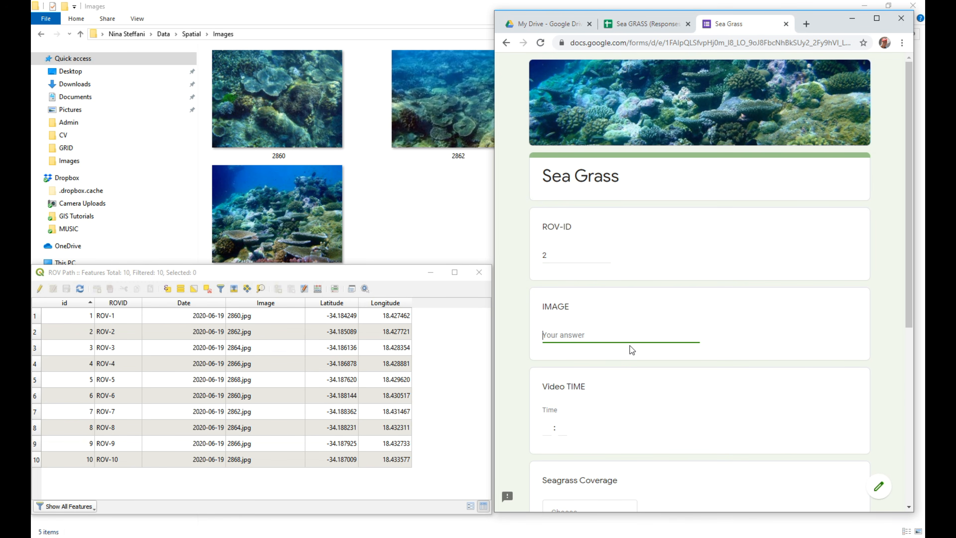
type("28")
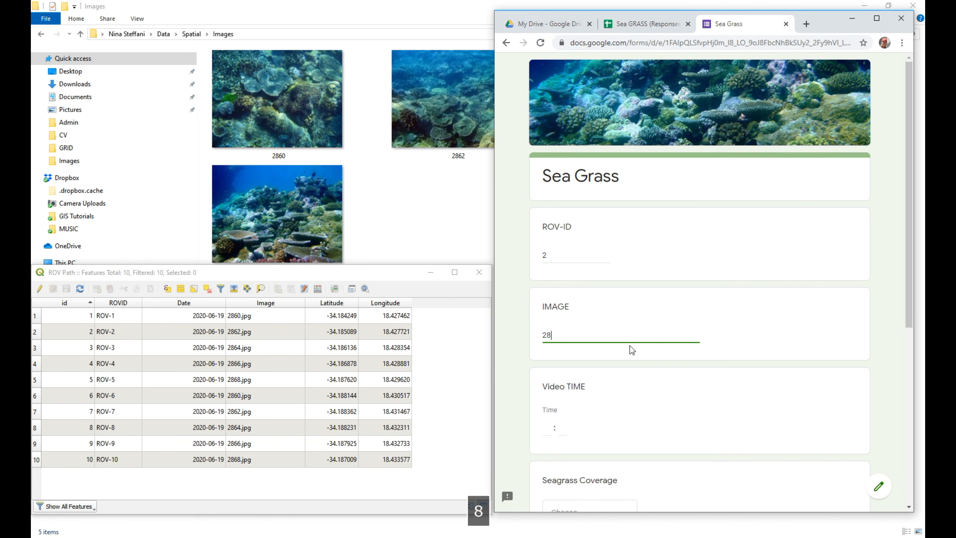
type("62.jpg")
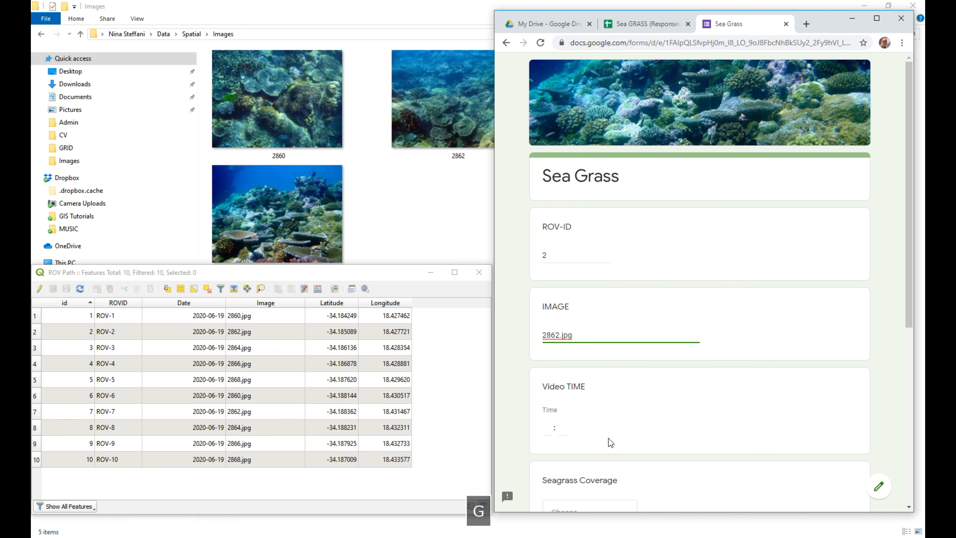
Set the Video TIME for image 2862.jpg to 00:35.
left_click(546, 428)
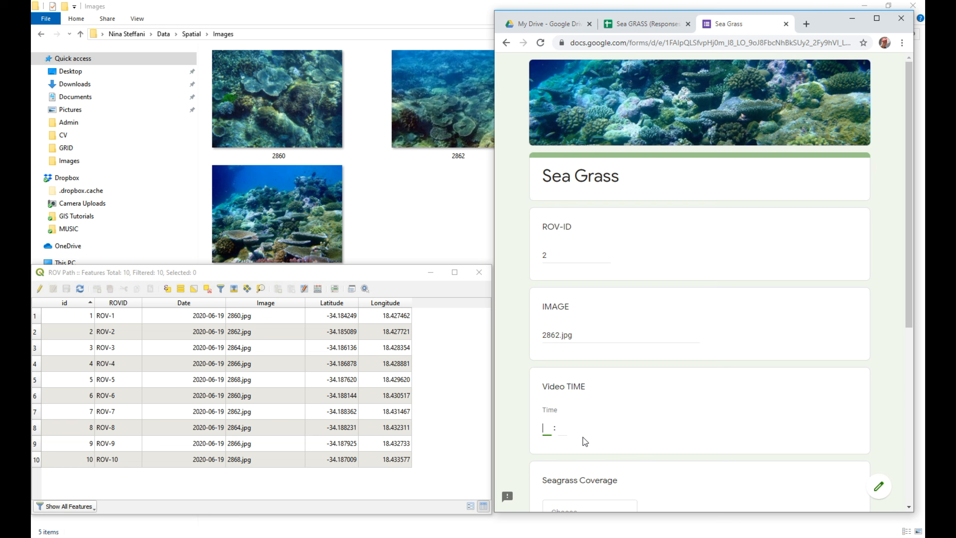
type("00 : 35")
Set the Seagrass Coverage to common and the Coverage Score to 50 for the second ROV point.
scroll(610, 426, "down", 5)
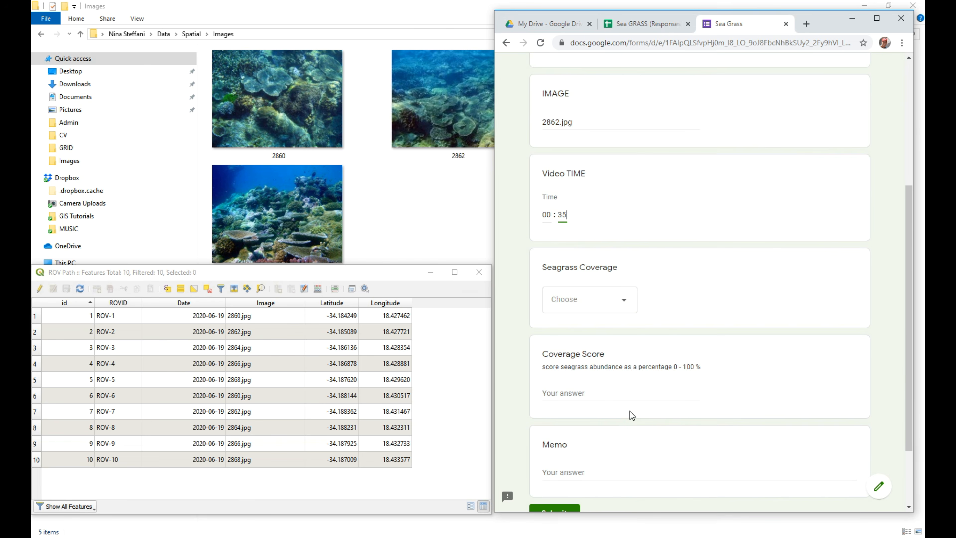
left_click(623, 302)
left_click(598, 363)
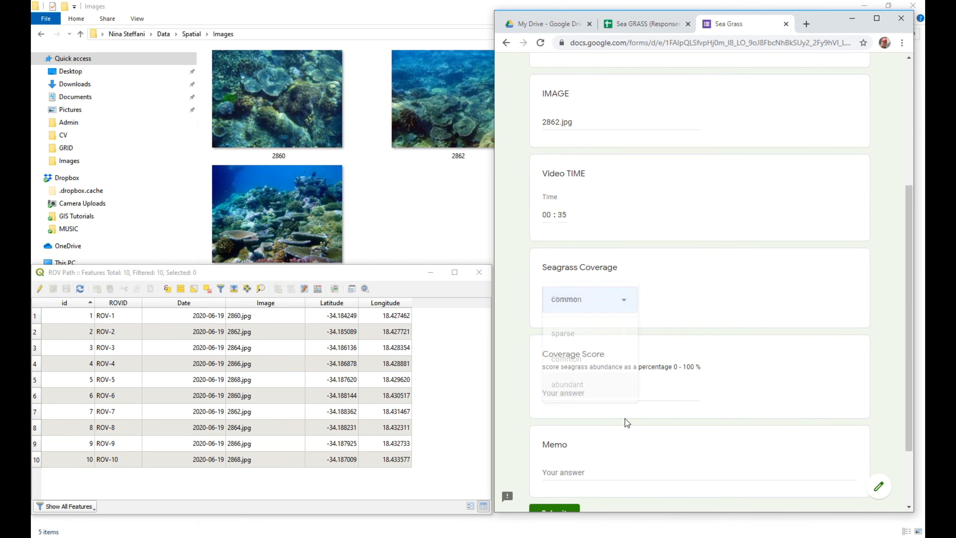
left_click(621, 395)
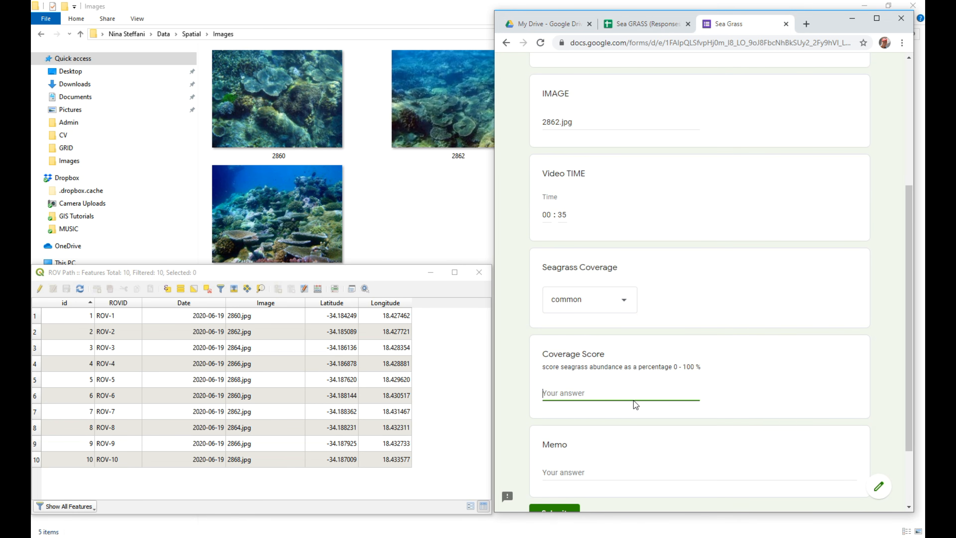
type("50")
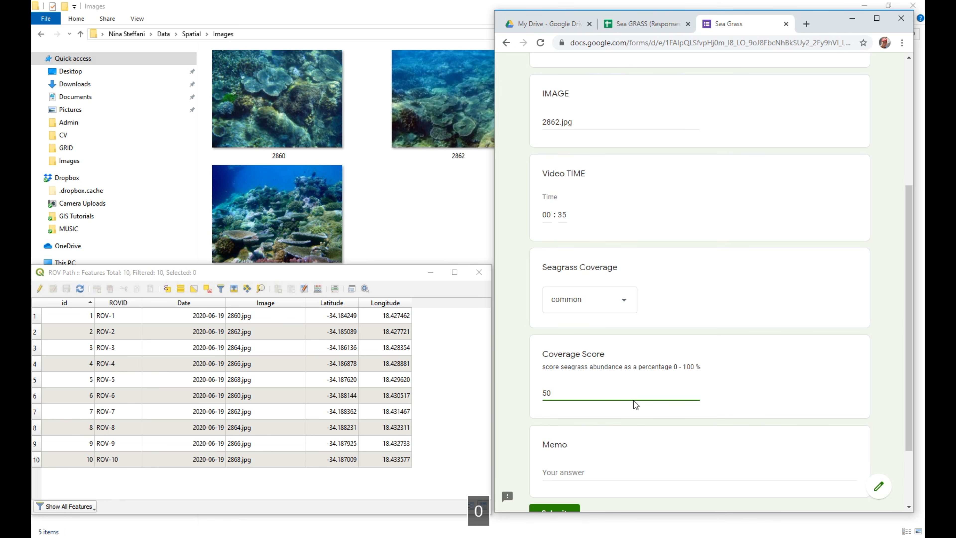
Leave the memo blank and submit the response for the second ROV point.
left_click(590, 473)
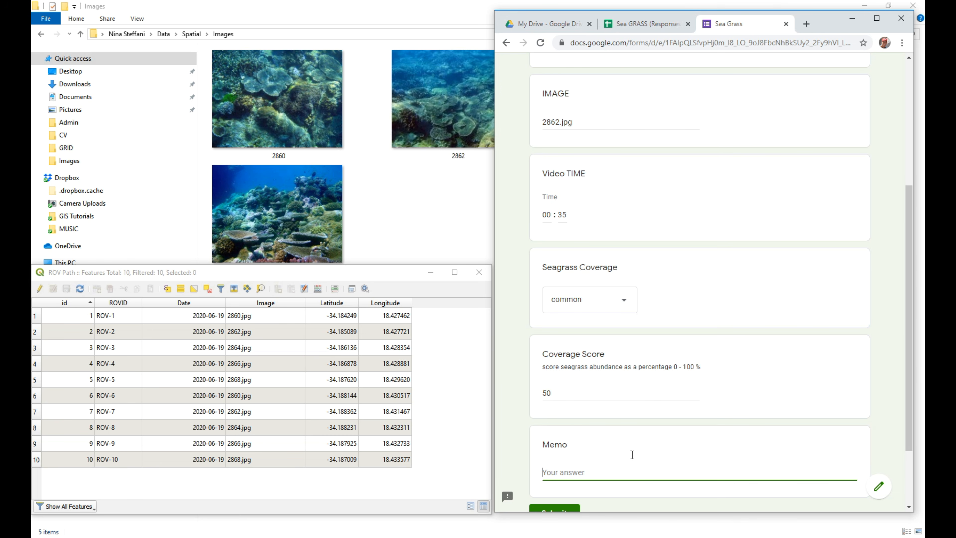
scroll(633, 454, "down", 3)
left_click(555, 423)
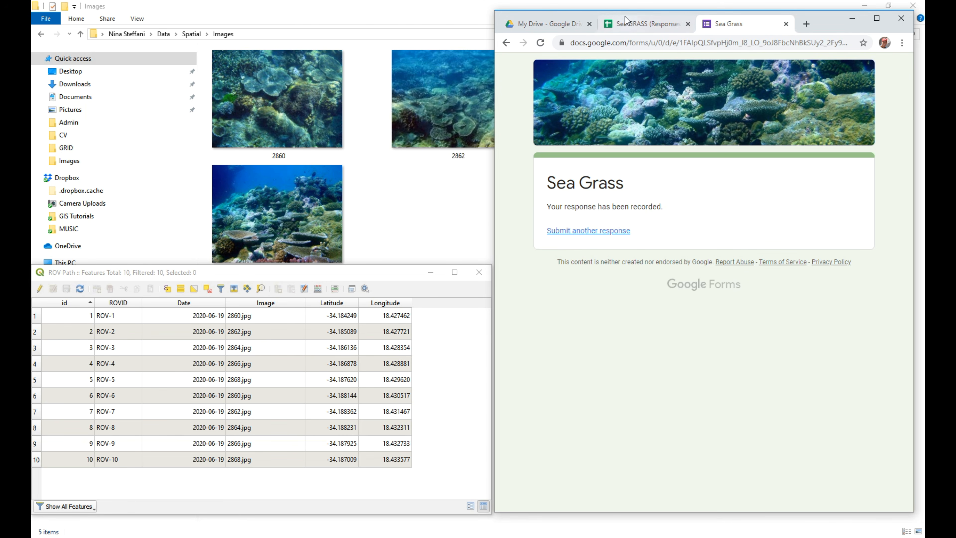
Switch to the Sea GRASS (Responses) spreadsheet and maximize its window to check the recorded form responses.
left_click(629, 24)
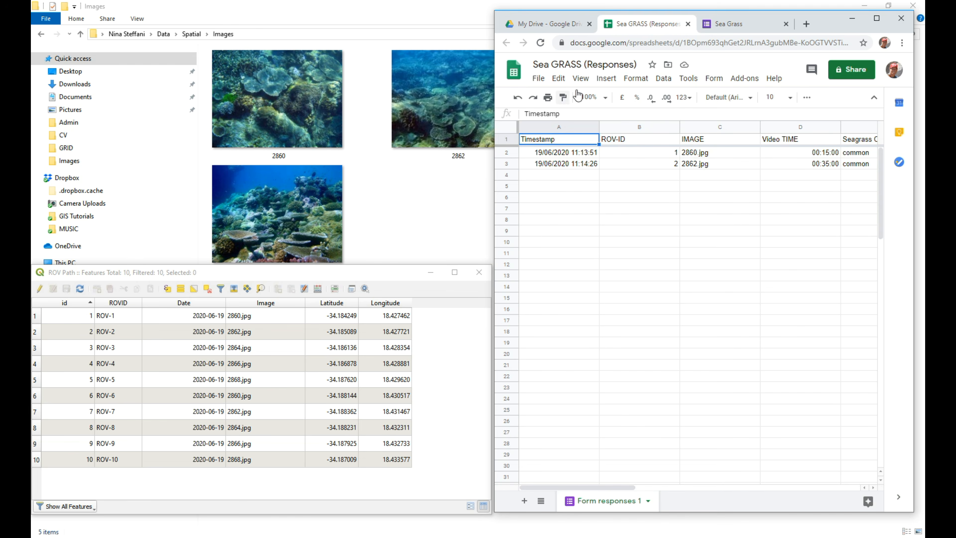
left_click(877, 18)
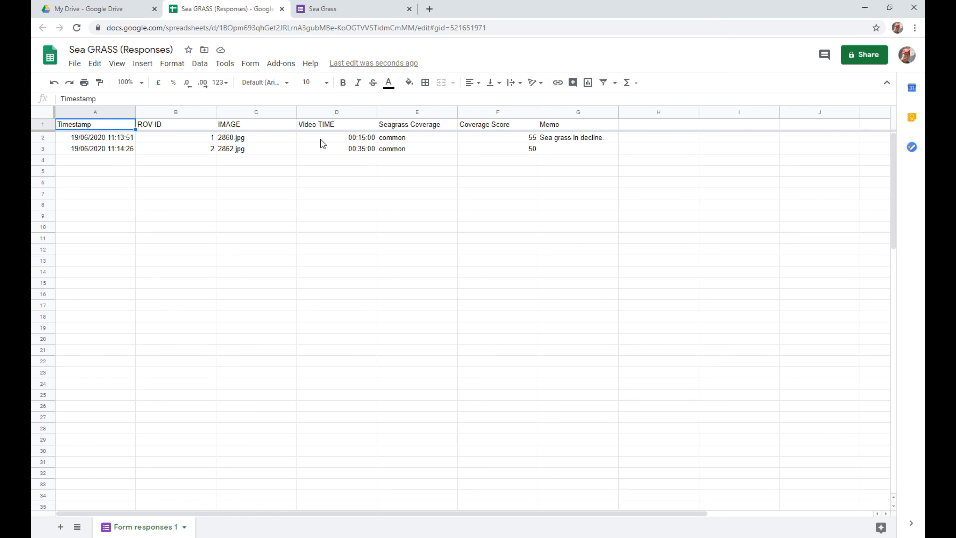
Narrow the ROV-ID column, dismiss the document status tip, and download the responses spreadsheet as a Microsoft Excel (.xlsx) file.
left_click_drag(216, 112, 180, 112)
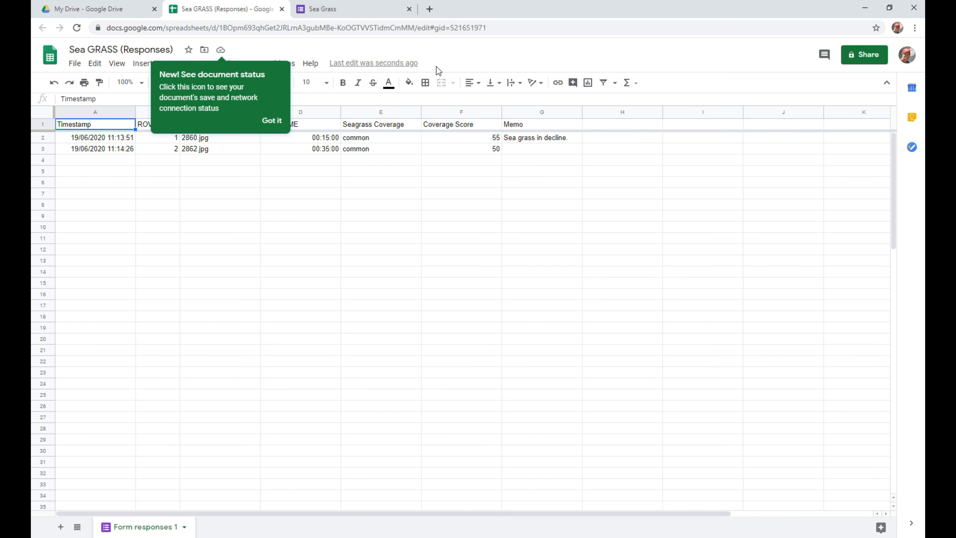
left_click(272, 121)
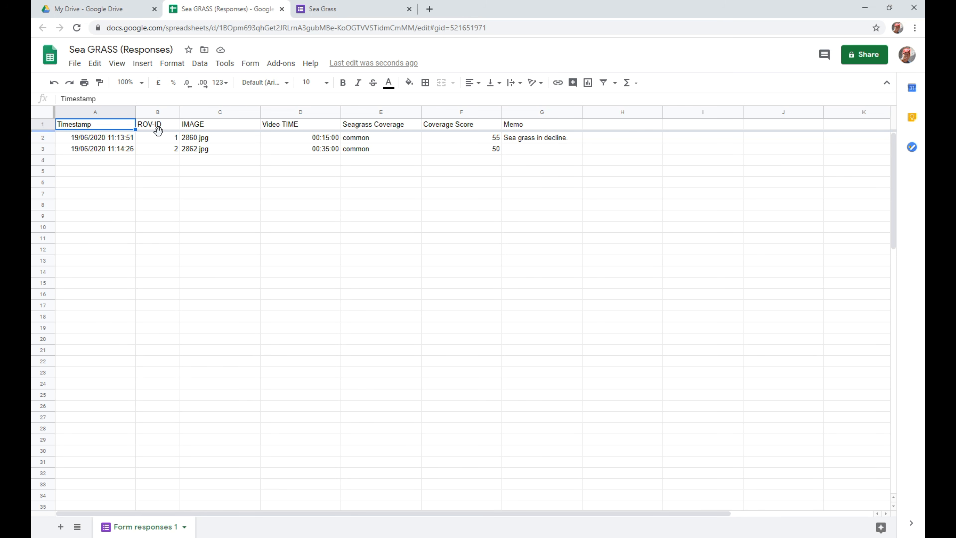
left_click(74, 63)
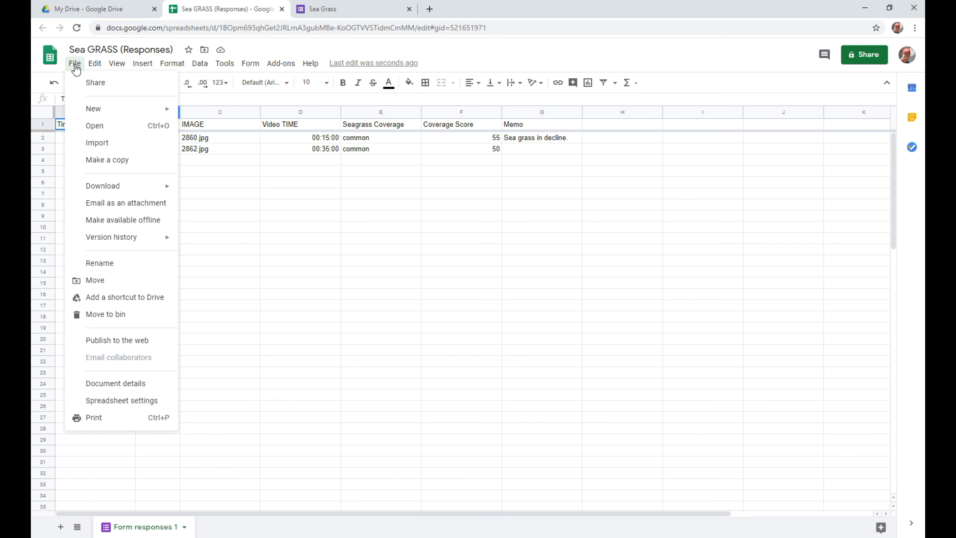
mouse_move(147, 248)
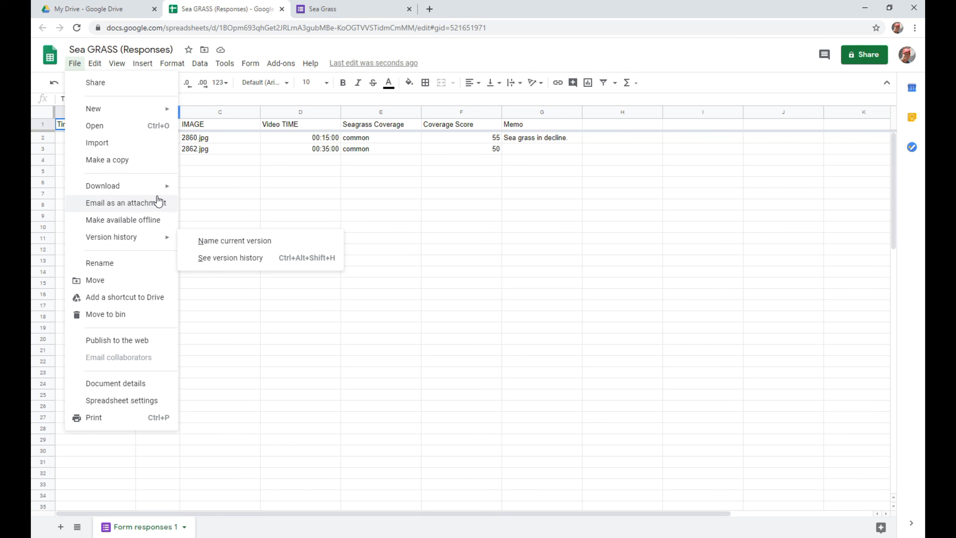
mouse_move(154, 190)
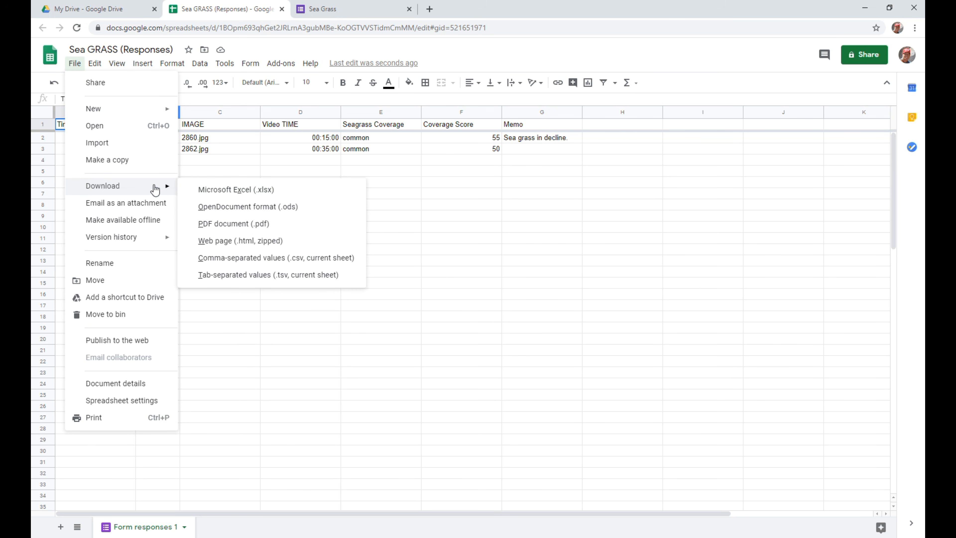
left_click(282, 192)
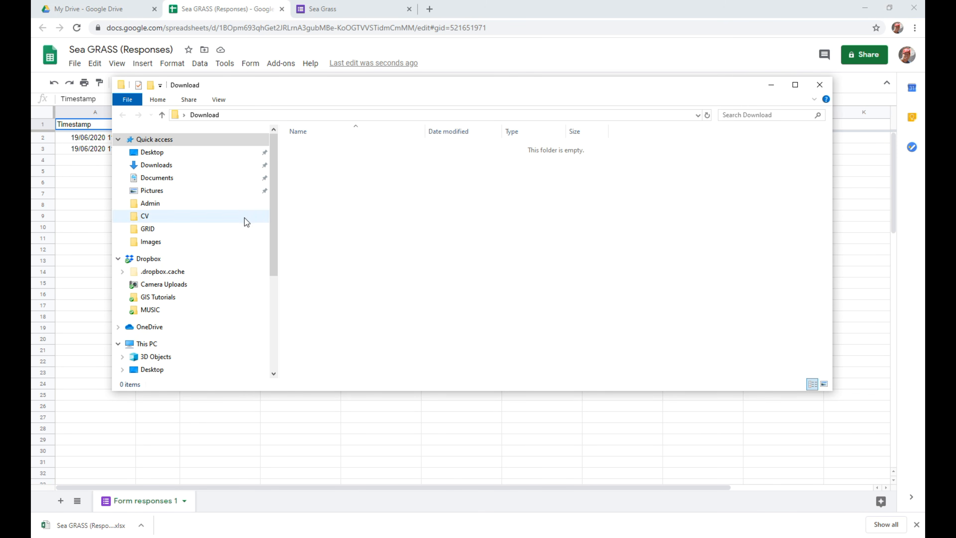
Move the downloaded Sea GRASS (Responses) workbook from Downloads to the Data\Spatial\Table folder inside the project folder on the Desktop.
left_click(161, 167)
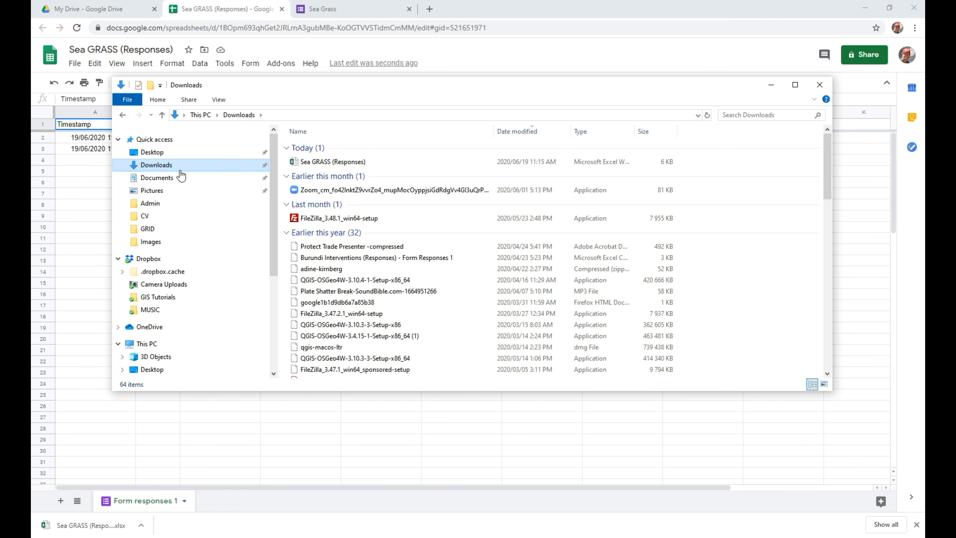
right_click(384, 163)
left_click(407, 304)
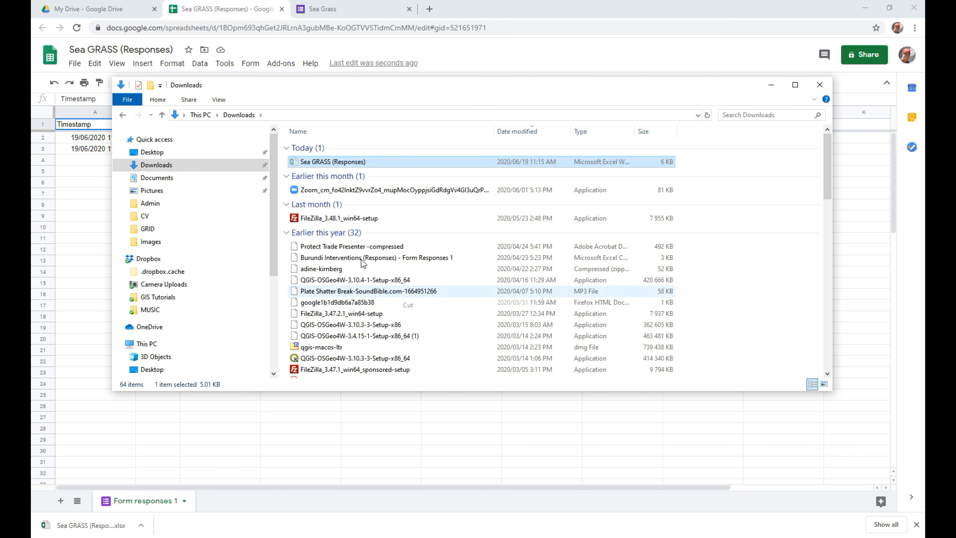
left_click(188, 152)
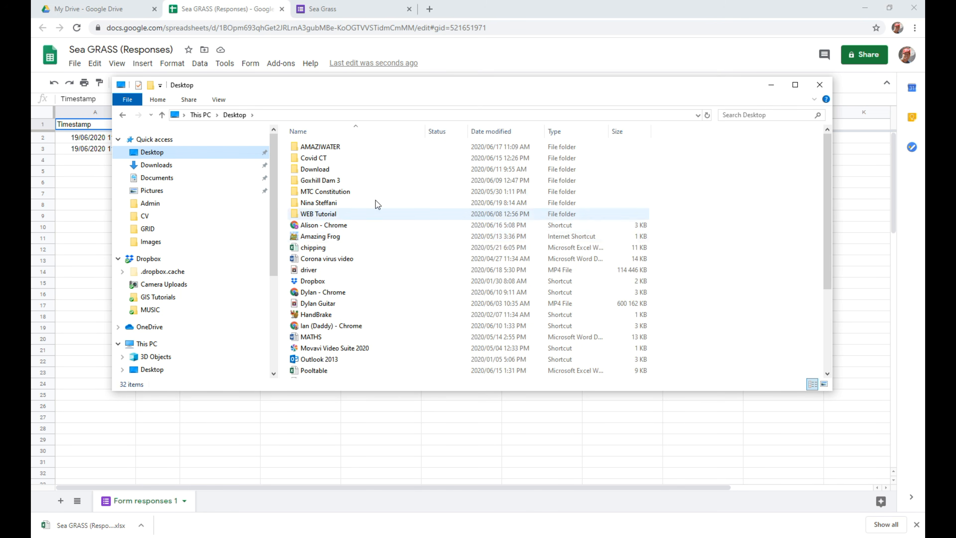
double_click(331, 203)
left_click(308, 150)
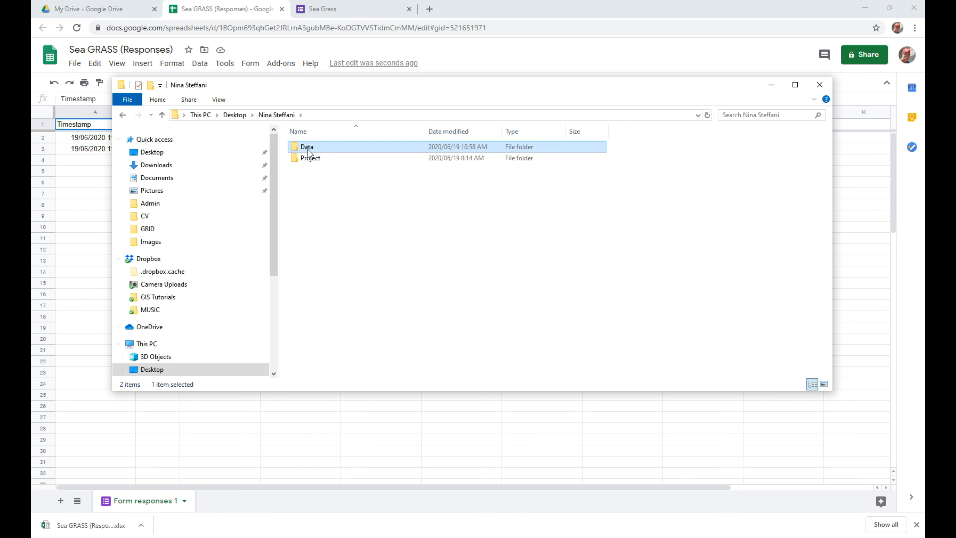
double_click(308, 150)
double_click(322, 168)
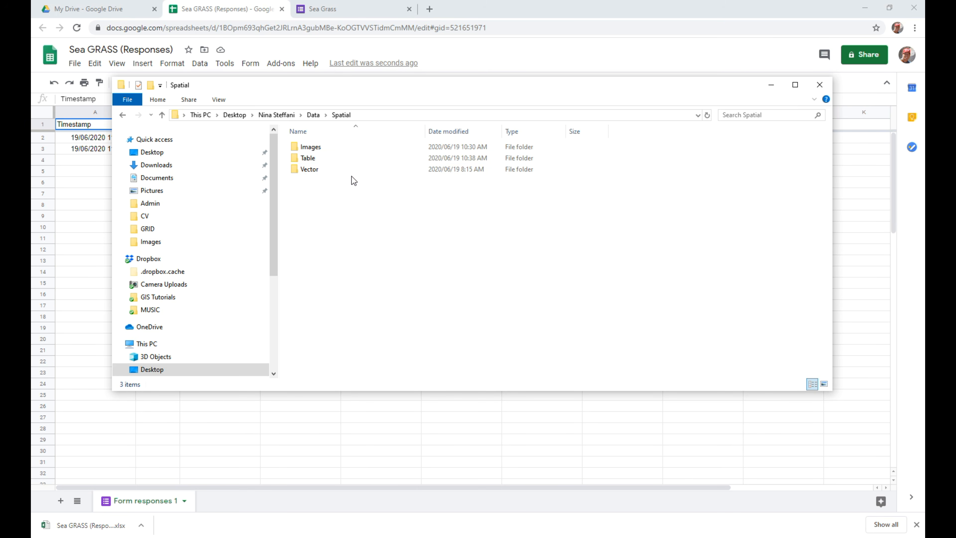
double_click(323, 157)
right_click(348, 231)
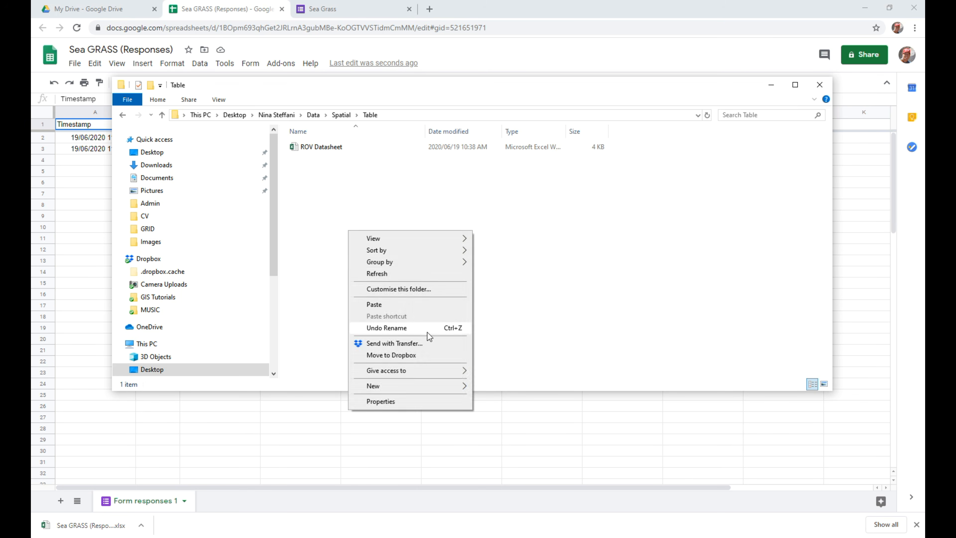
left_click(411, 303)
left_click(705, 166)
left_click(827, 87)
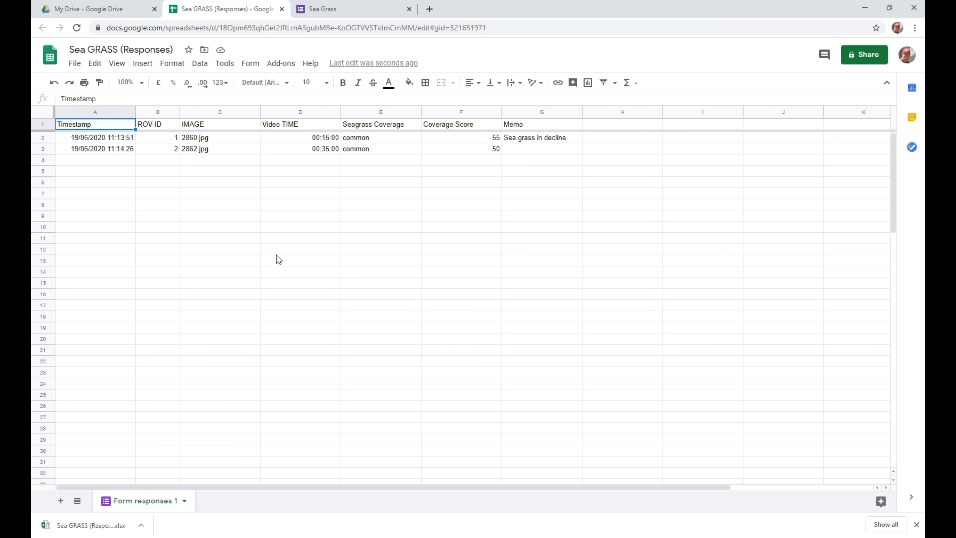
Switch to QGIS and add Sea GRASS (Responses).xlsx from the Table folder to the project as a vector data source.
left_click(252, 501)
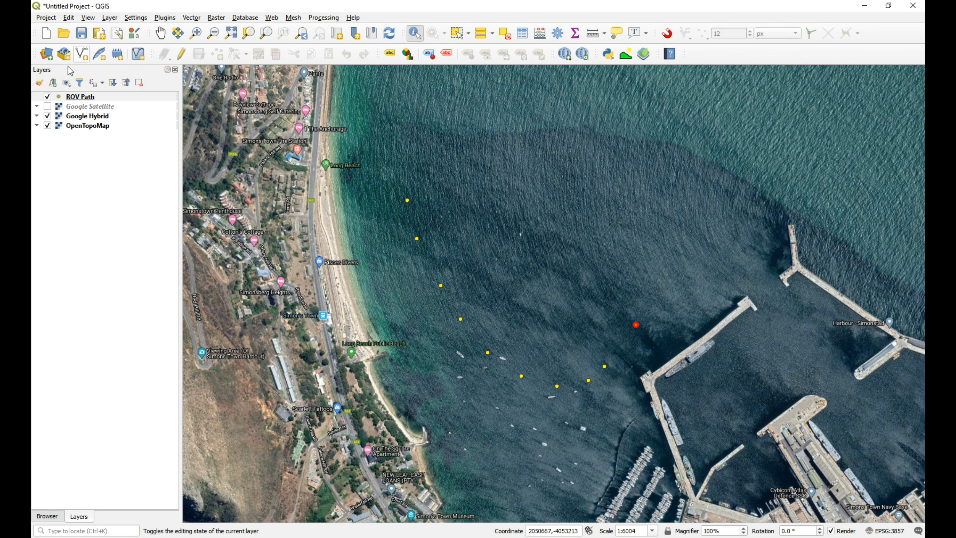
left_click(46, 55)
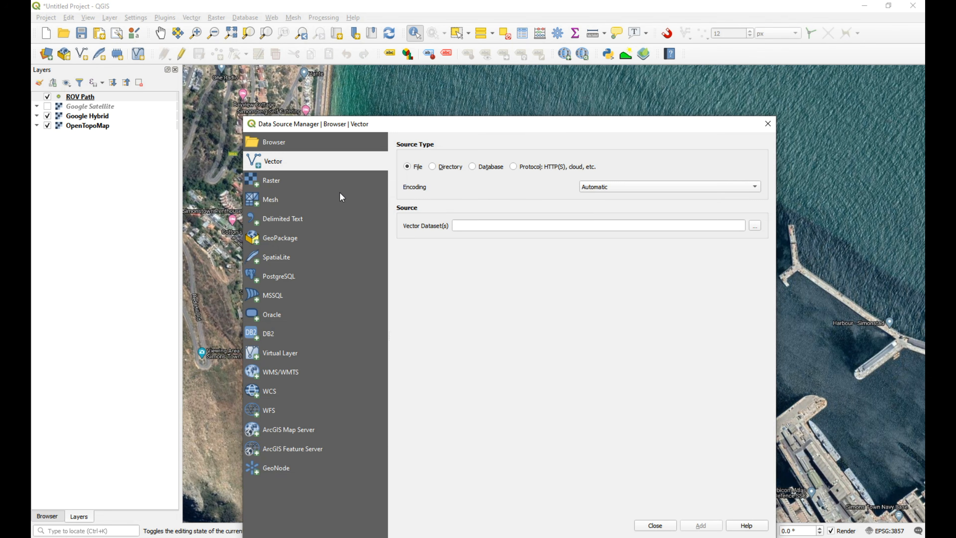
left_click(755, 226)
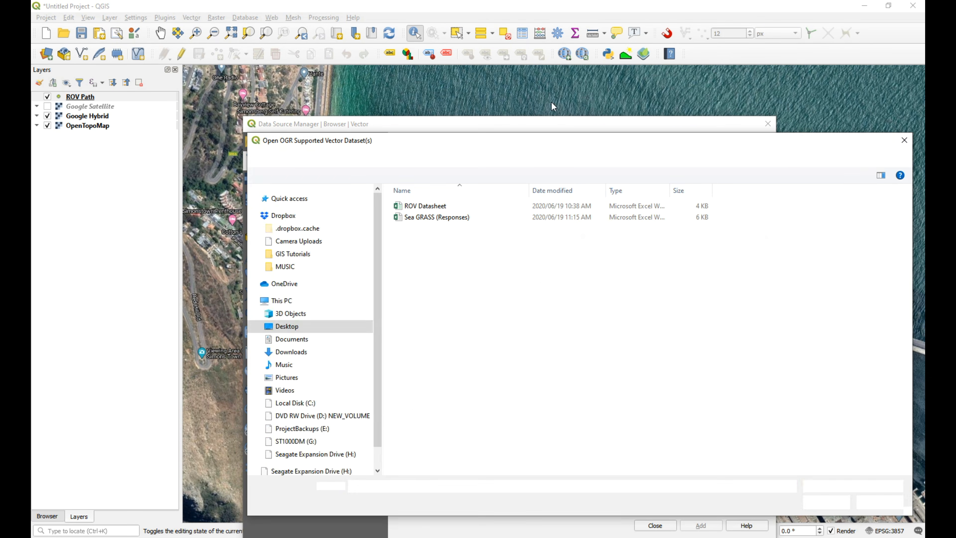
left_click(447, 217)
left_click(830, 500)
left_click(694, 527)
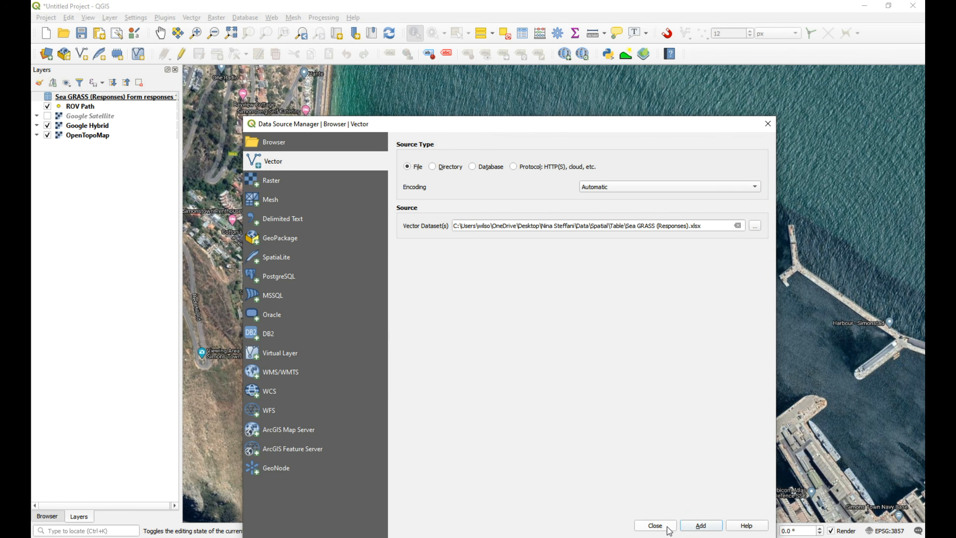
left_click(656, 525)
Examine the Sea GRASS (Responses) attribute table in an enlarged window with wider Seagrass Coverage and Video TIME columns, and close it.
right_click(100, 99)
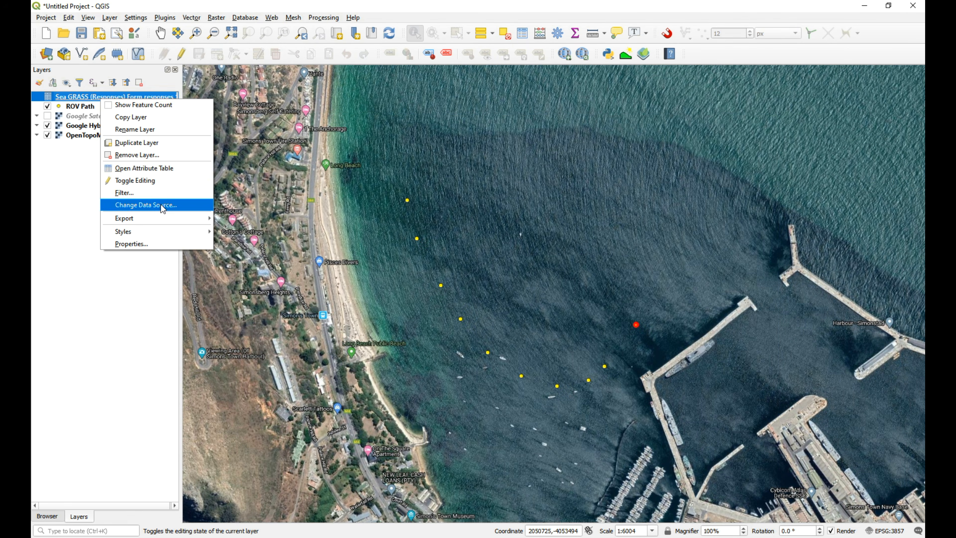
left_click(158, 171)
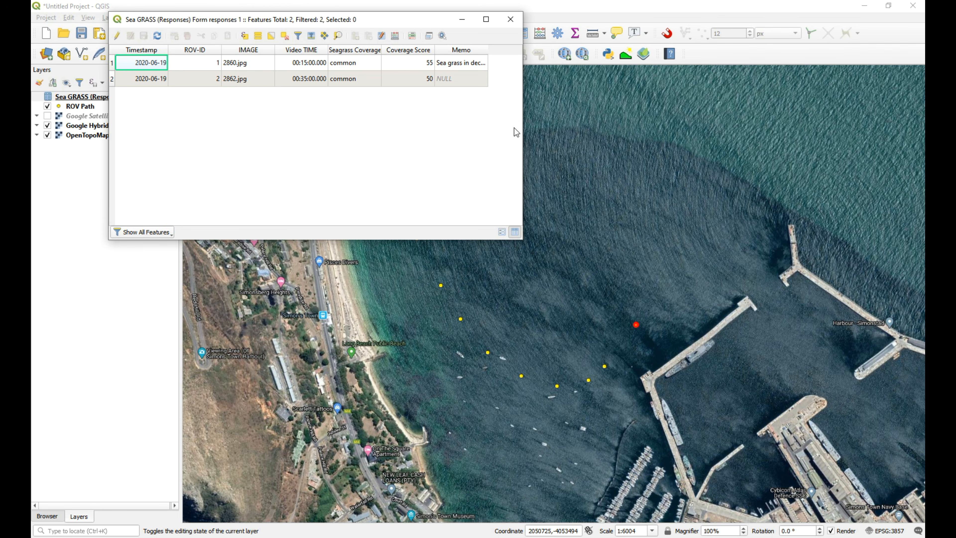
left_click_drag(527, 244, 734, 306)
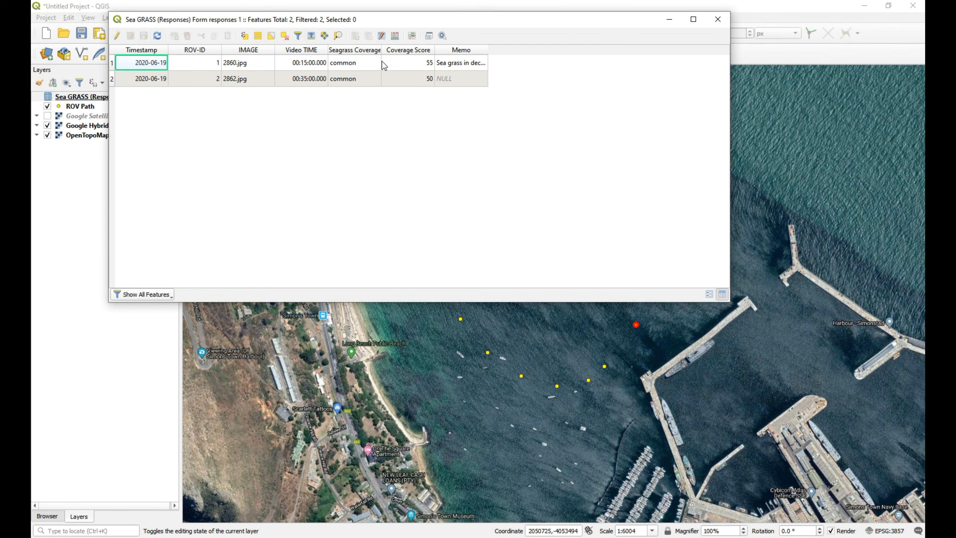
left_click_drag(384, 53, 463, 52)
left_click_drag(327, 49, 372, 50)
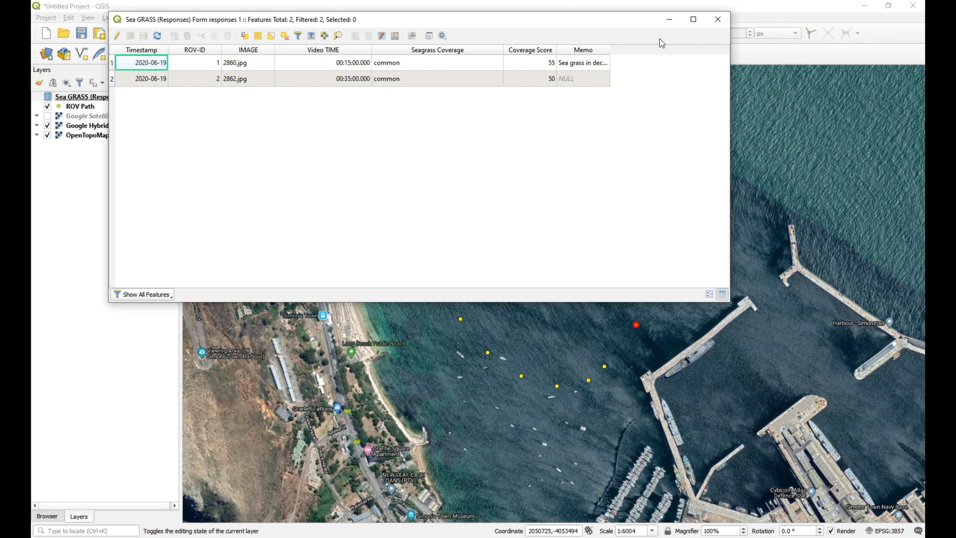
left_click(717, 19)
Set up a vector join on the ROV Path layer to the Sea GRASS form responses, with join field ROV-ID and target field id.
left_click(80, 107)
right_click(80, 108)
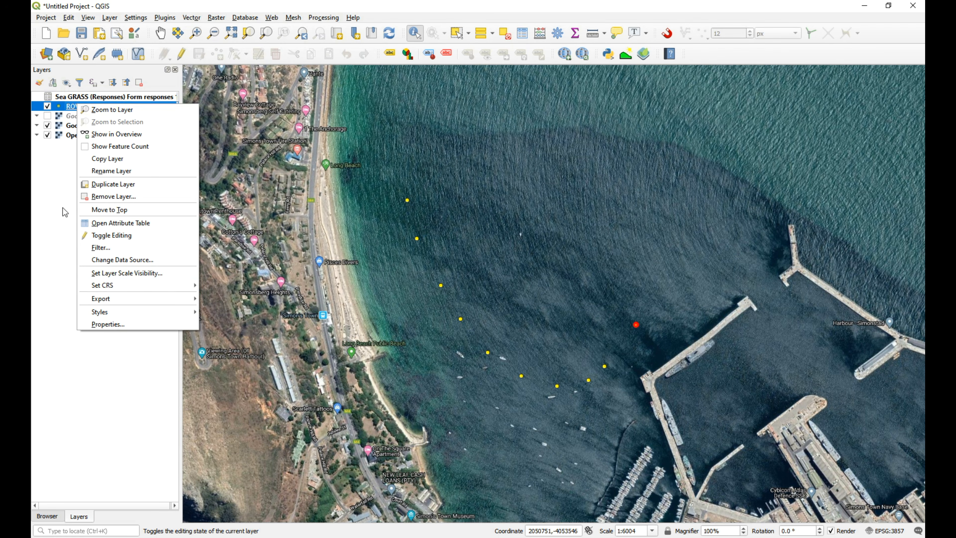
left_click(149, 324)
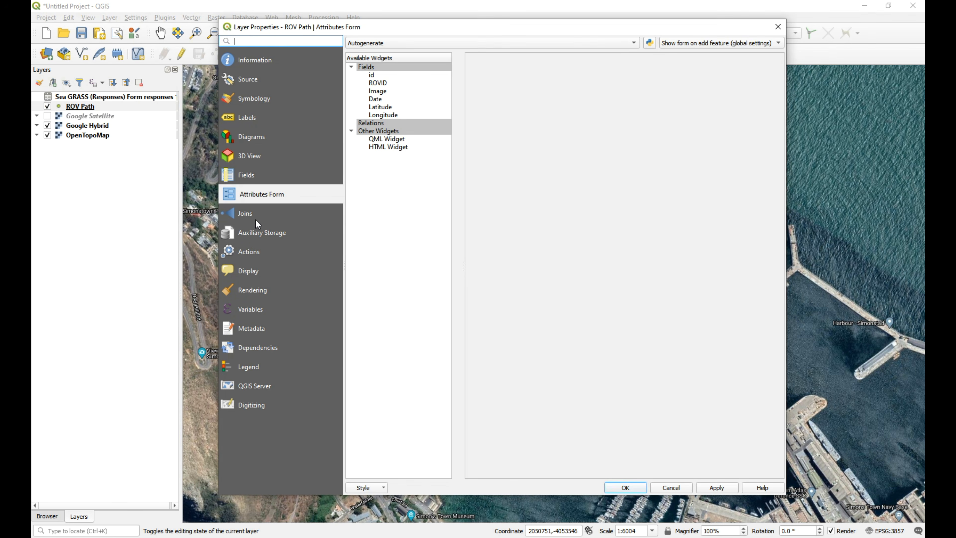
left_click(255, 221)
left_click(353, 473)
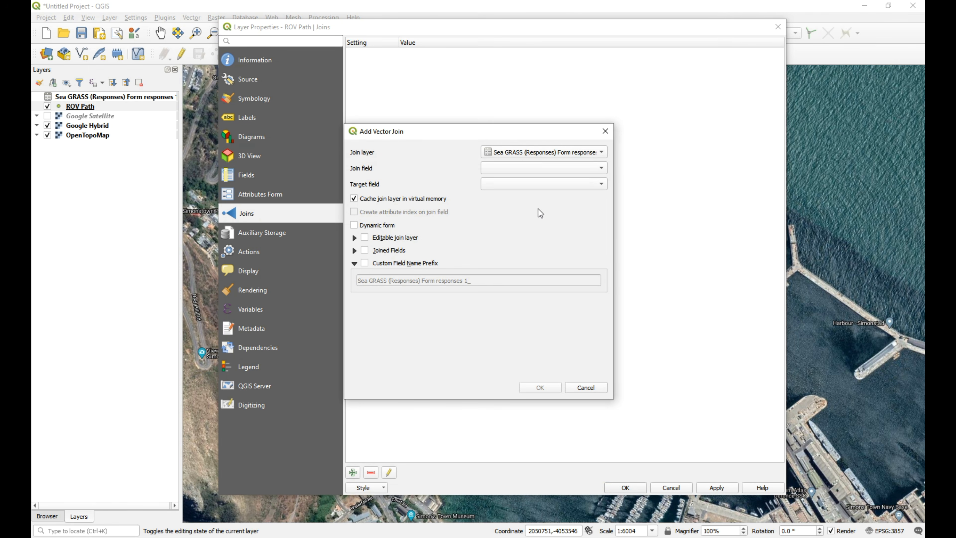
left_click(575, 169)
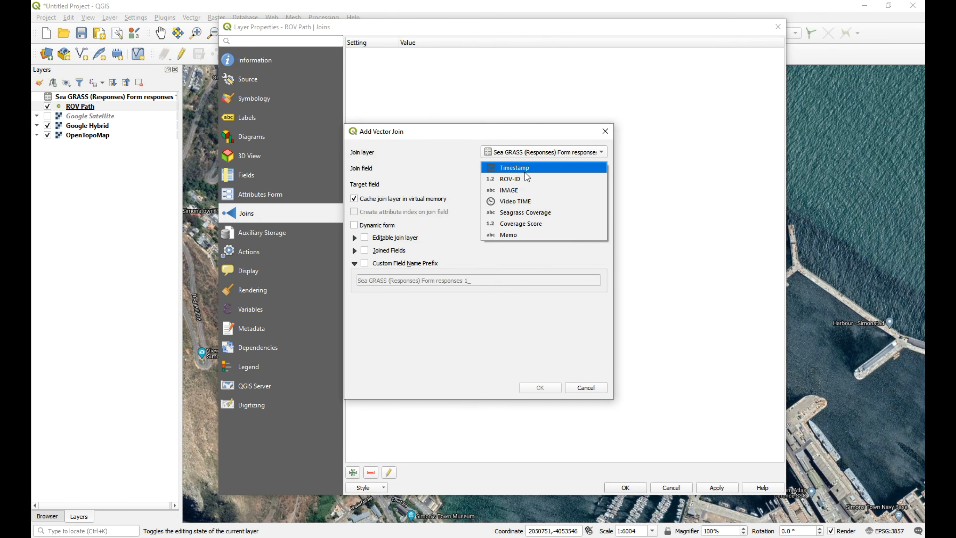
left_click(528, 178)
left_click(547, 183)
left_click(518, 184)
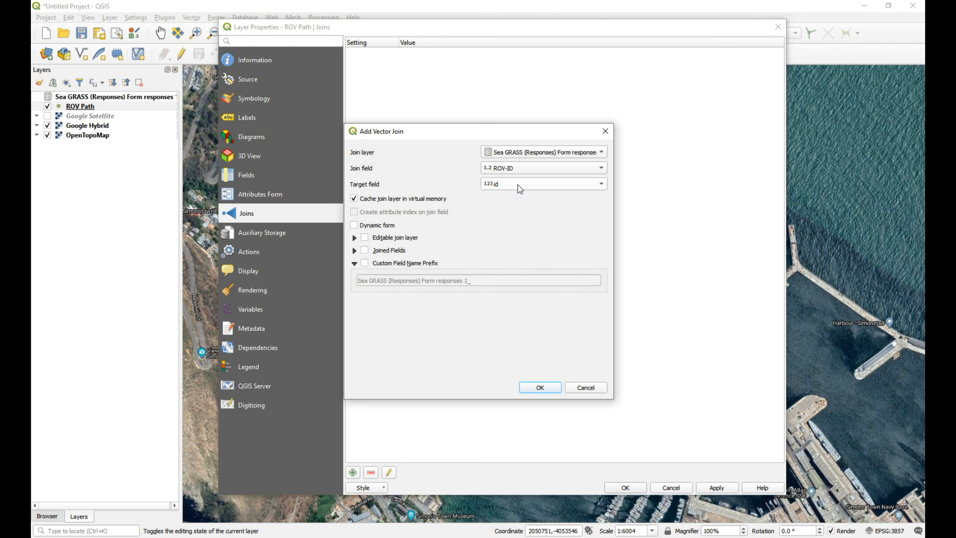
left_click(536, 190)
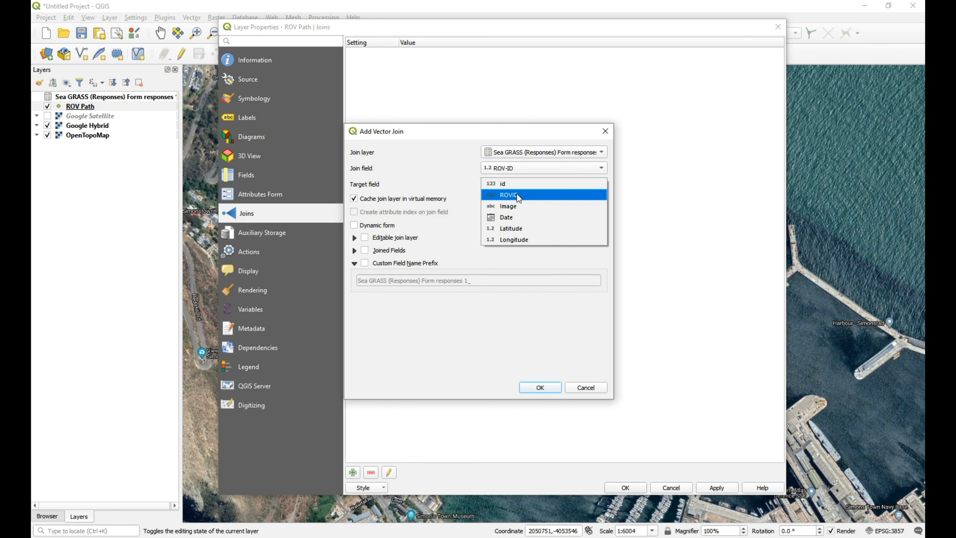
left_click(523, 184)
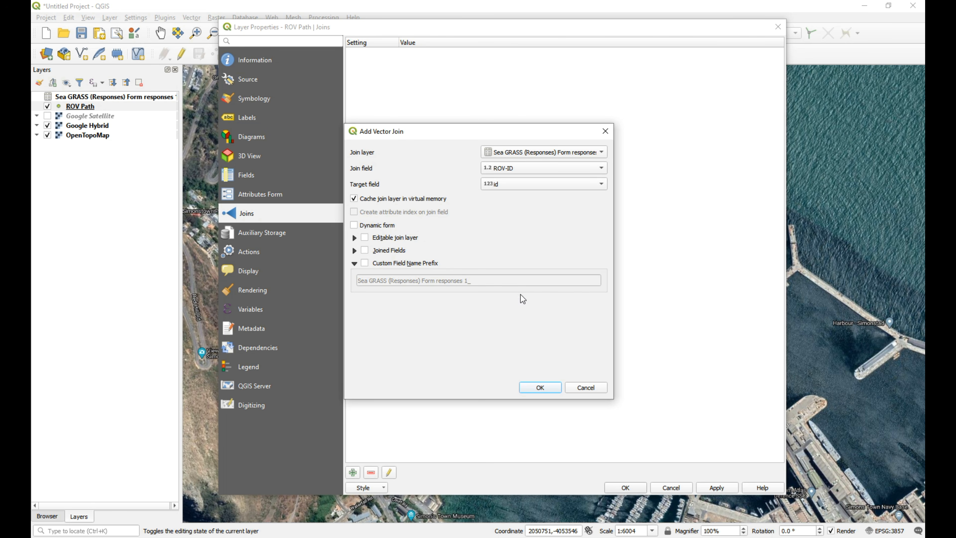
Enable the custom field name prefix SGJ_ for the join, and accept the join and the ROV Path layer properties.
left_click(365, 263)
left_click_drag(499, 282, 282, 276)
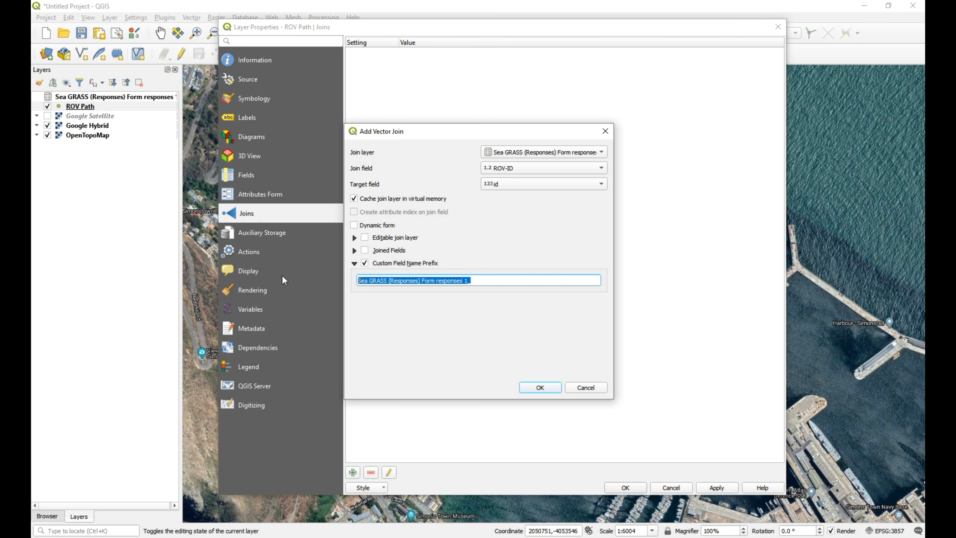
type("SG")
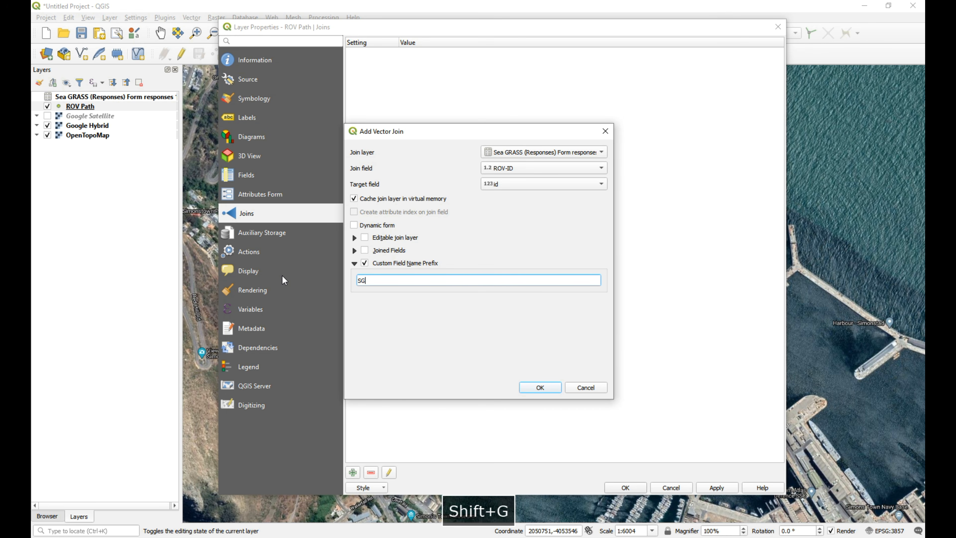
type("J_")
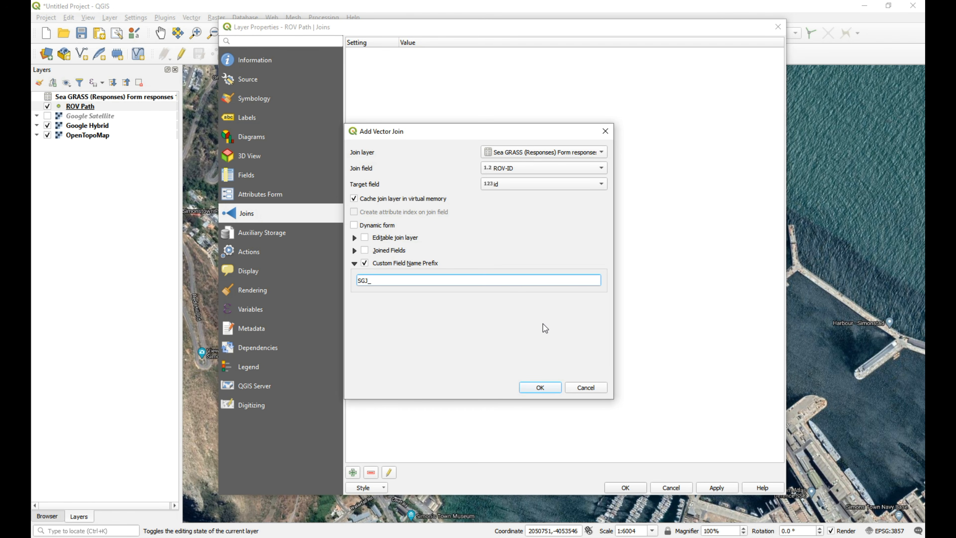
left_click(547, 386)
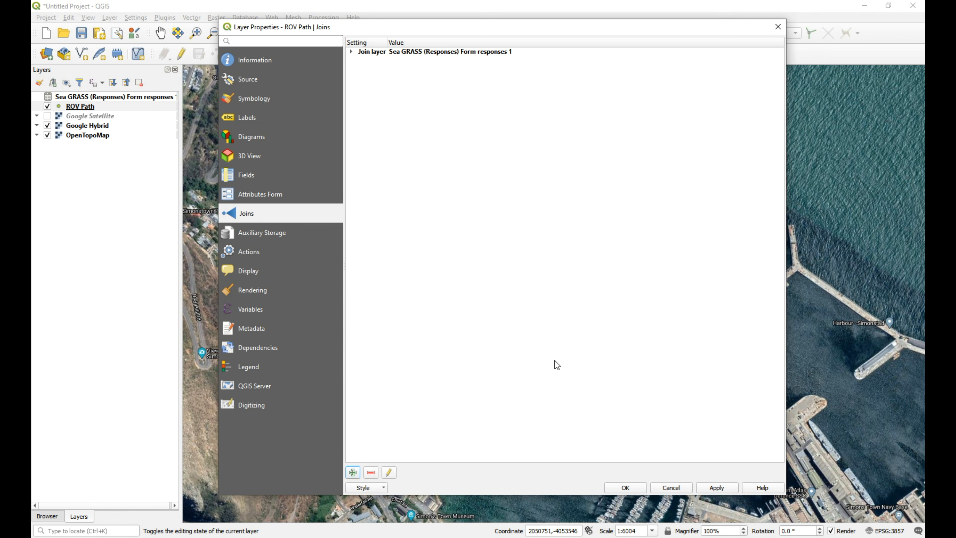
left_click(625, 488)
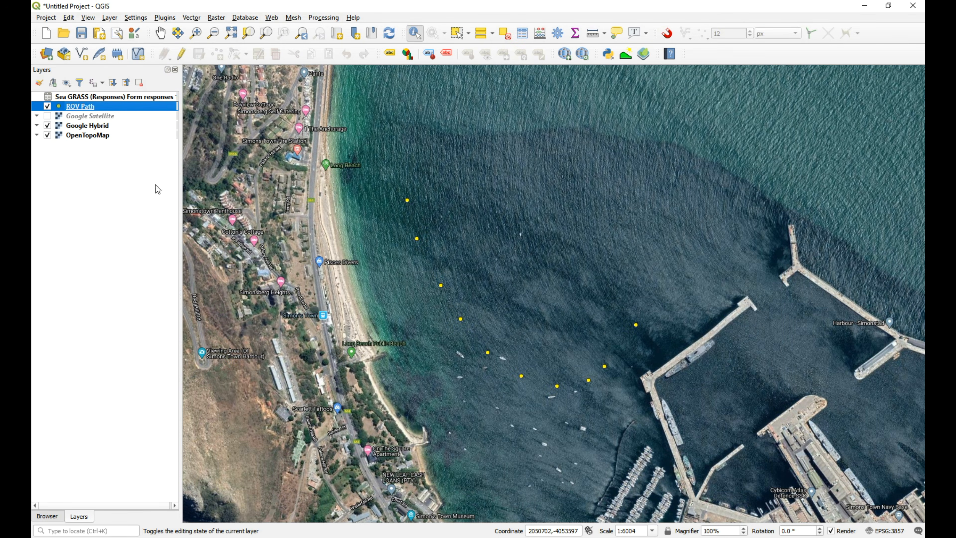
Open the ROV Path layer's attribute table to check the joined seagrass fields.
right_click(92, 106)
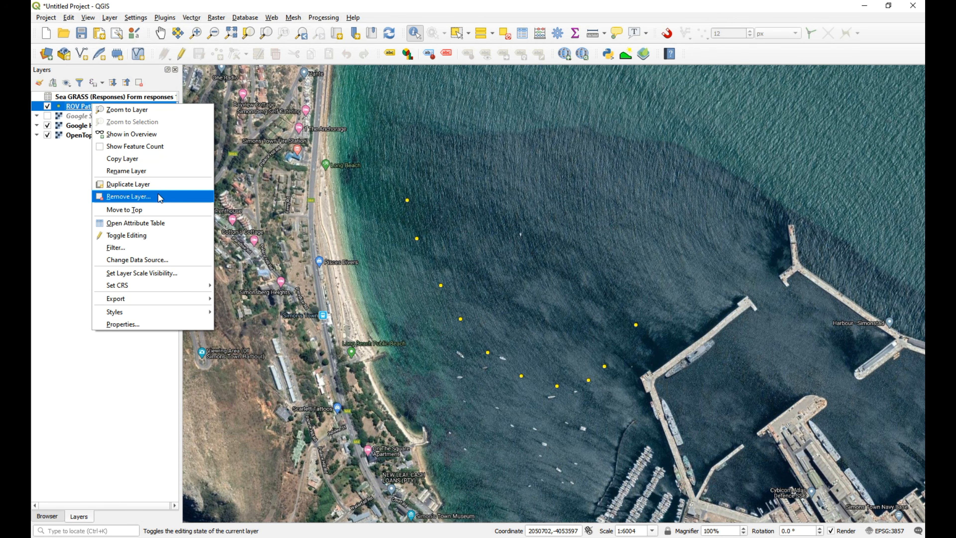
left_click(174, 224)
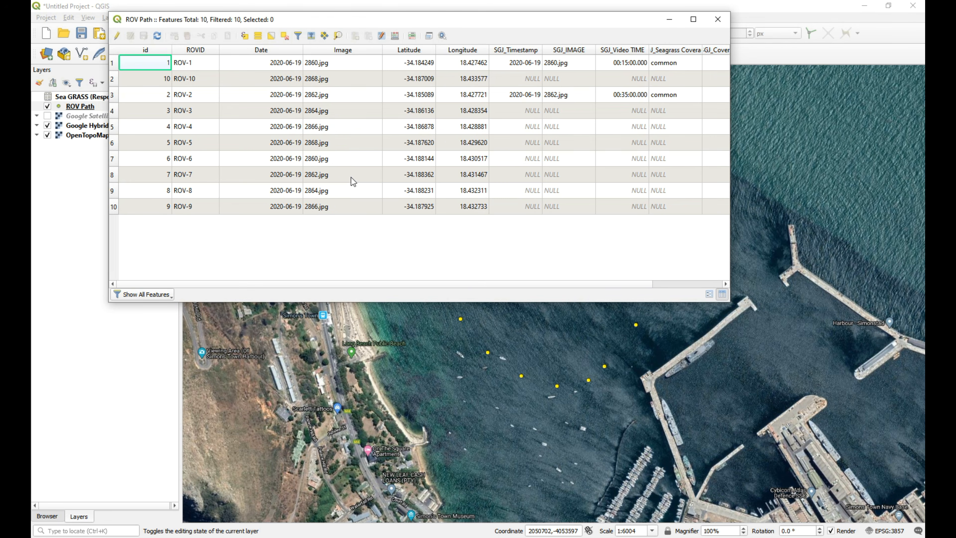
Enlarge the ROV Path attribute table to view the joined fields, and check the Sea GRASS (Responses) attribute table and close it.
left_click_drag(730, 302, 875, 335)
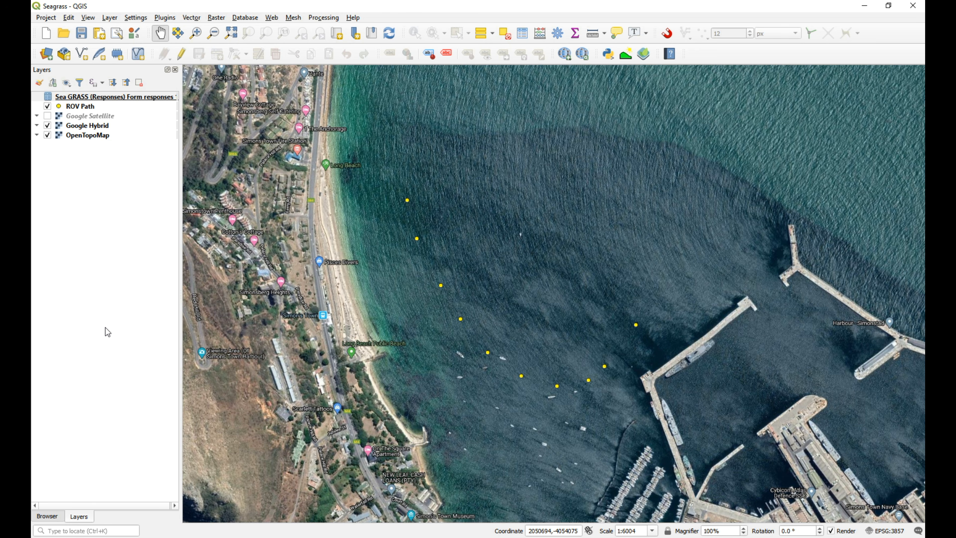
right_click(82, 97)
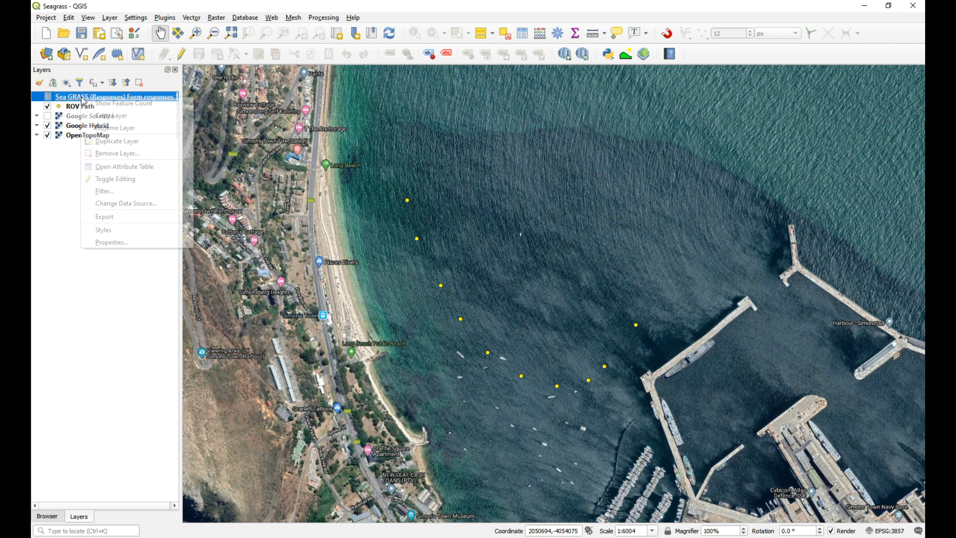
left_click(155, 166)
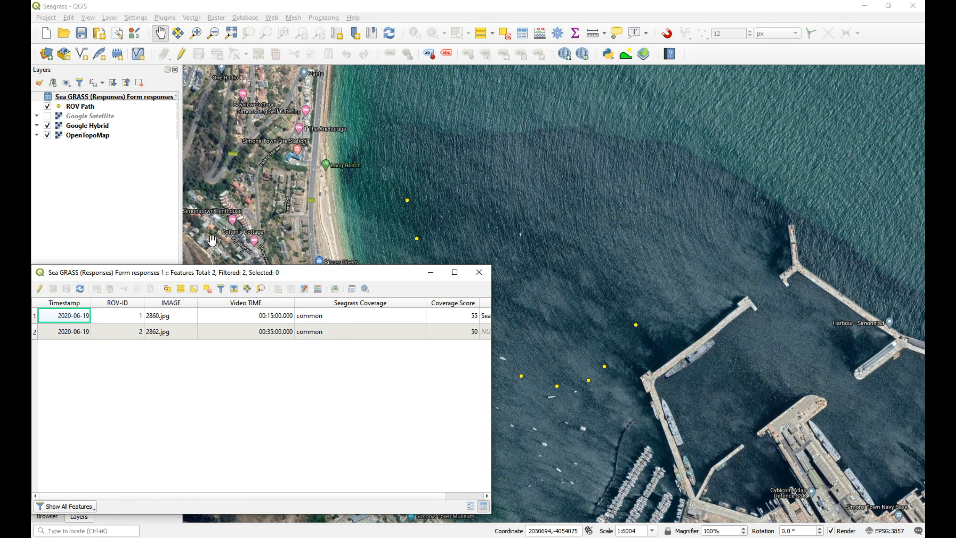
left_click(479, 272)
right_click(91, 98)
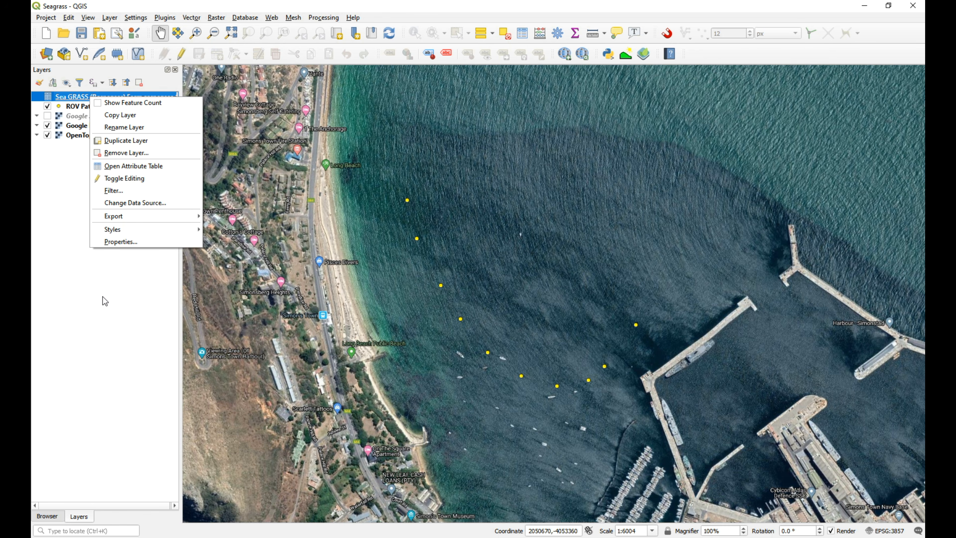
left_click(103, 323)
Switch to the Sea GRASS (Responses) spreadsheet in the browser to view the recorded responses, and close the QGIS window.
key("alt+Tab")
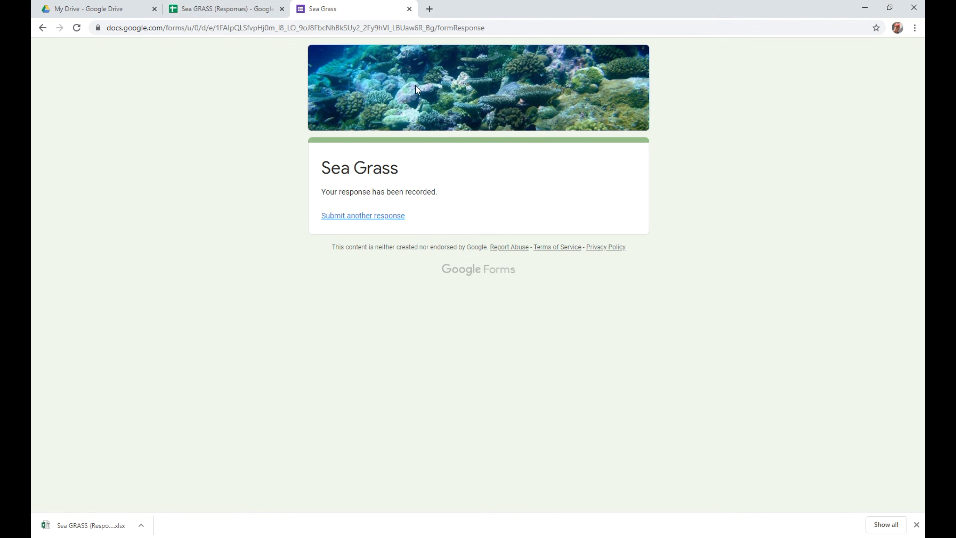
left_click(218, 9)
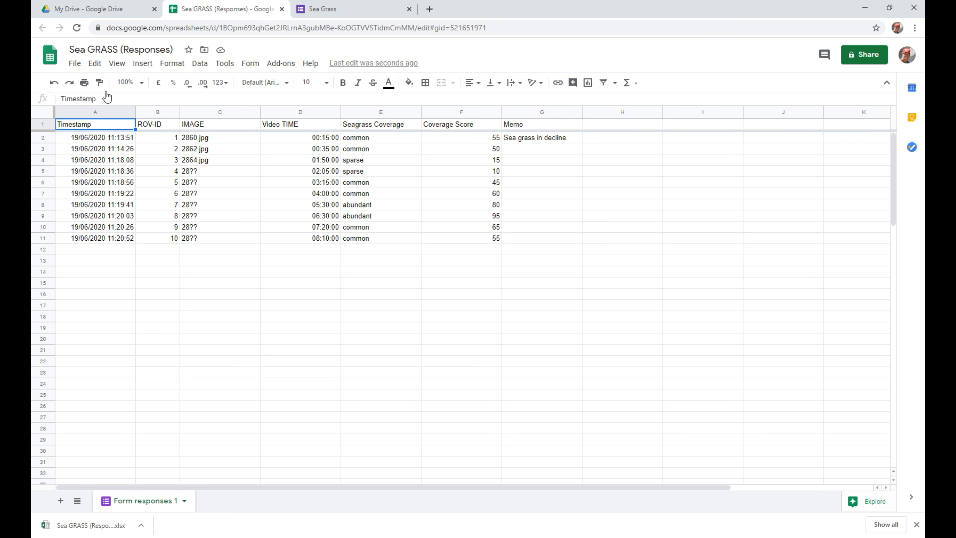
left_click(383, 537)
right_click(383, 537)
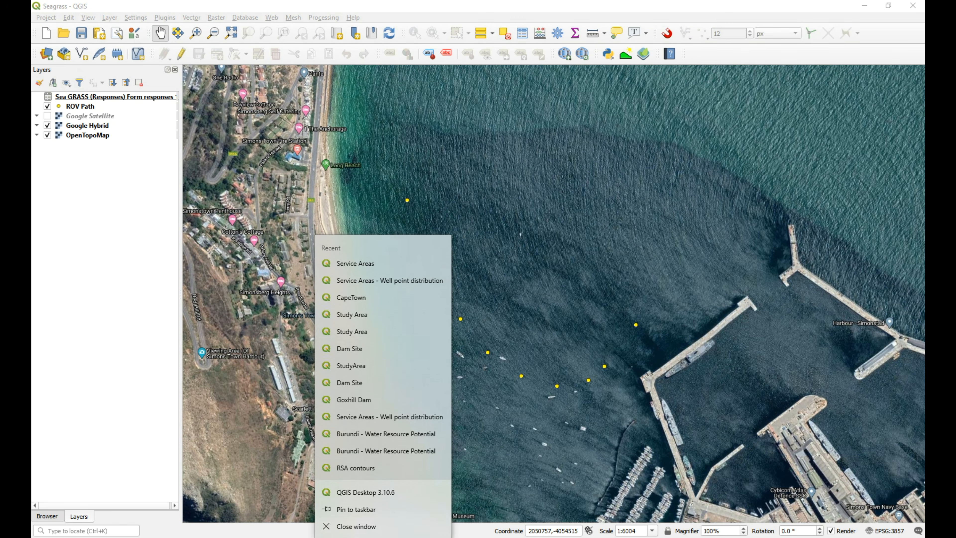
left_click(368, 531)
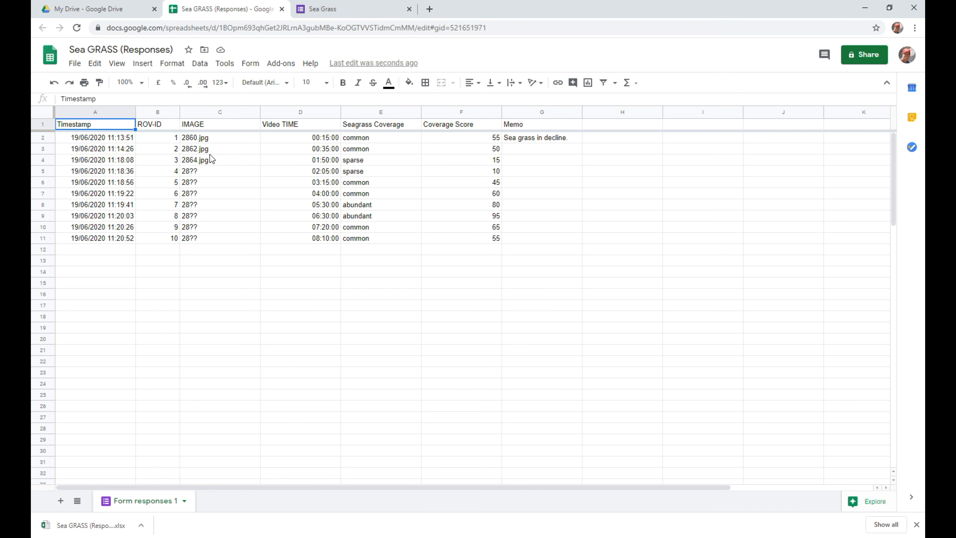
Download the Sea GRASS (Responses) spreadsheet as a Microsoft Excel (.xlsx) file and minimize the browser.
left_click(75, 63)
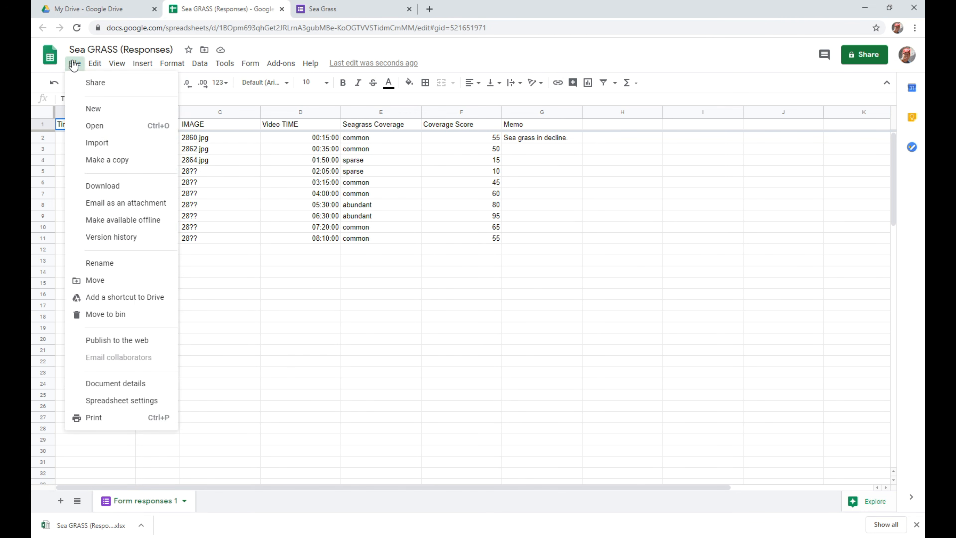
mouse_move(128, 186)
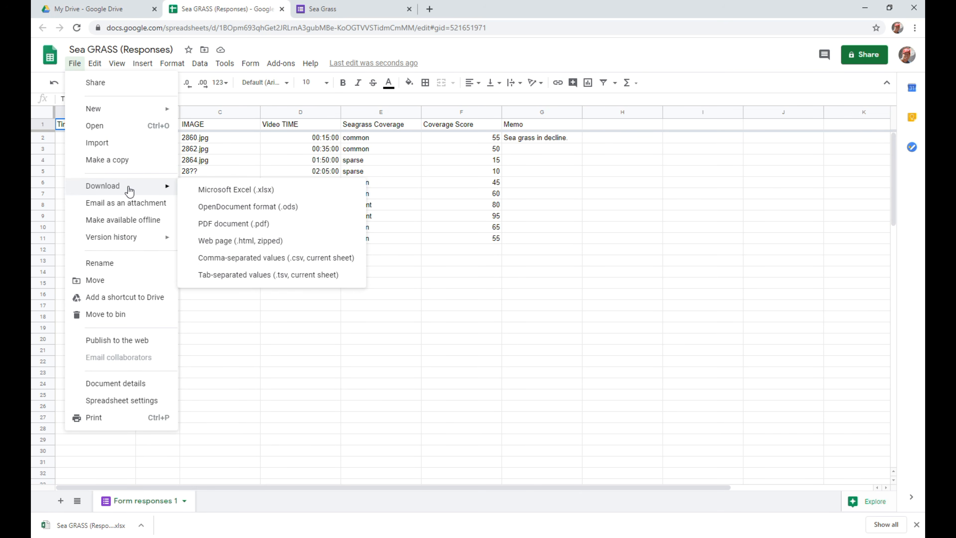
left_click(240, 189)
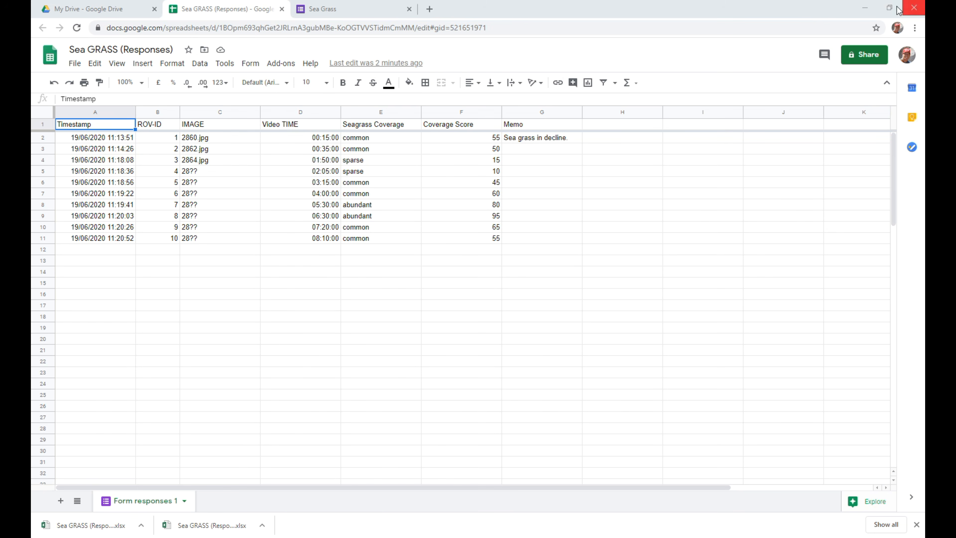
left_click(865, 8)
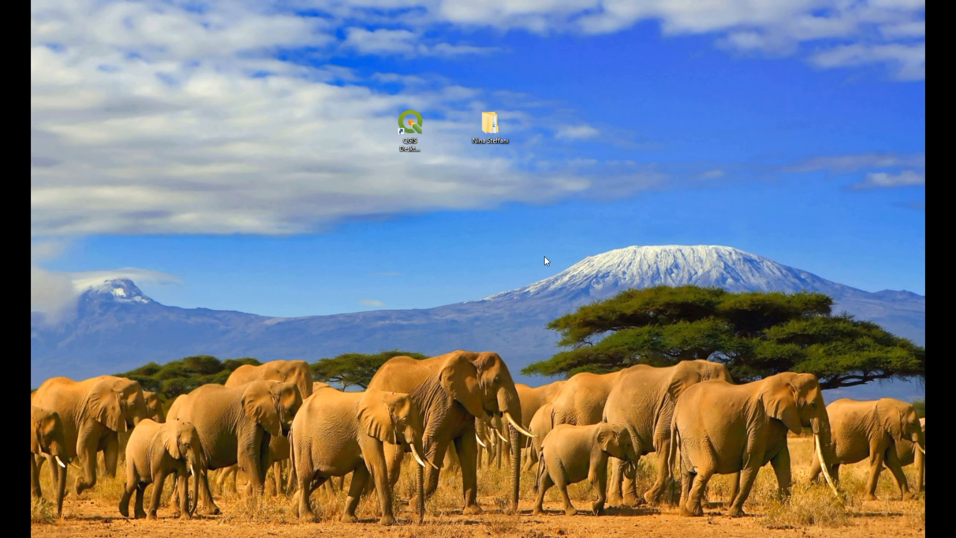
Delete the old Sea GRASS (Responses) workbook from the project's Data > Spatial > Table folder.
double_click(492, 130)
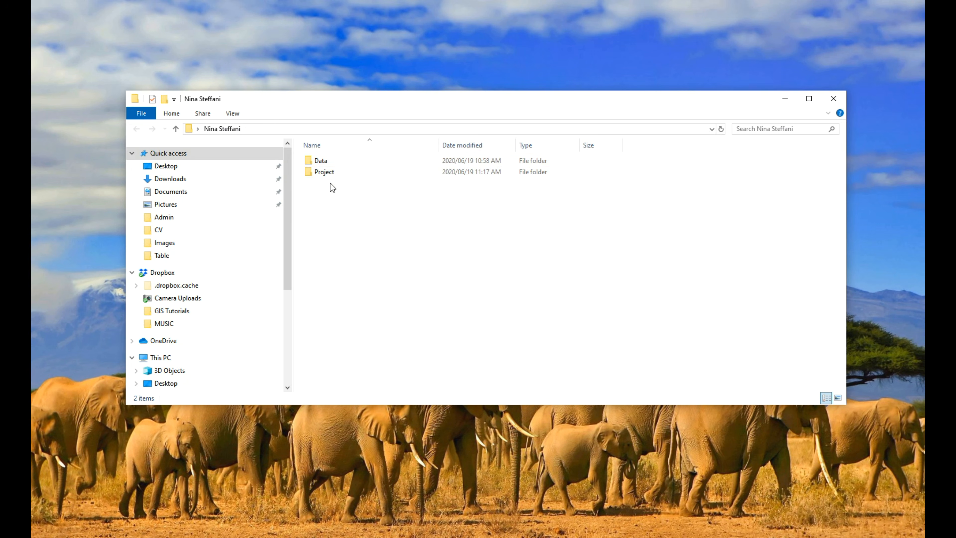
double_click(363, 161)
double_click(358, 170)
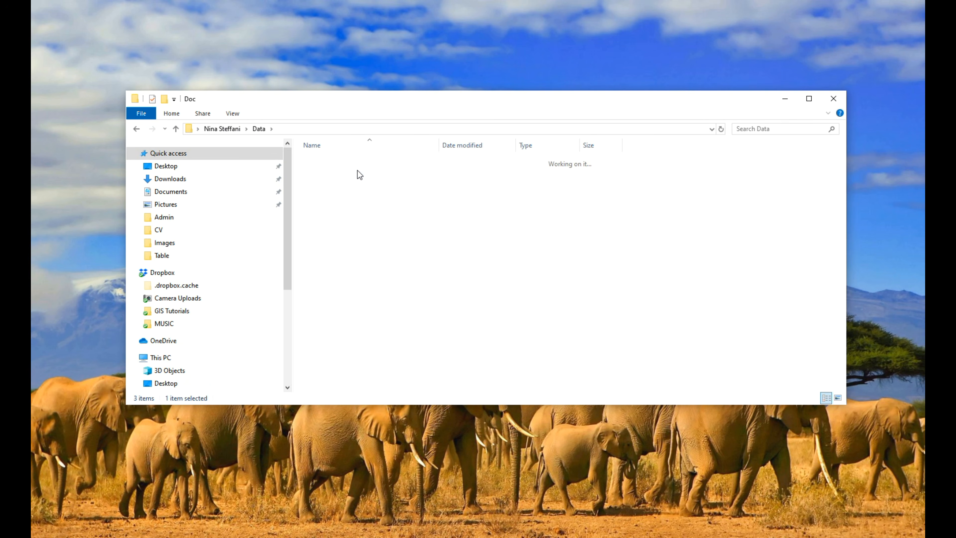
left_click(258, 128)
double_click(347, 183)
double_click(342, 173)
right_click(365, 172)
left_click(393, 378)
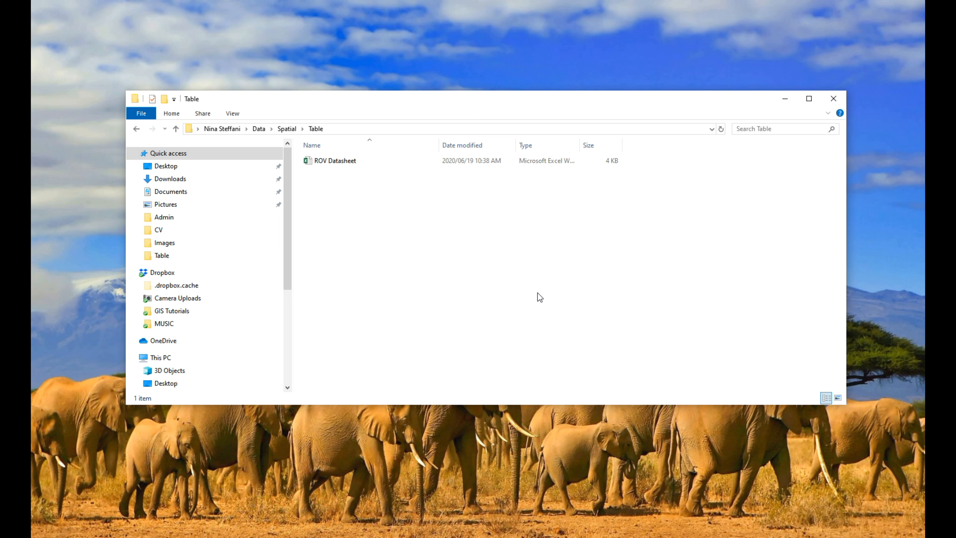
Paste the newly downloaded Sea GRASS (Responses) workbook into the Table folder and close the folder window.
right_click(352, 249)
left_click(413, 345)
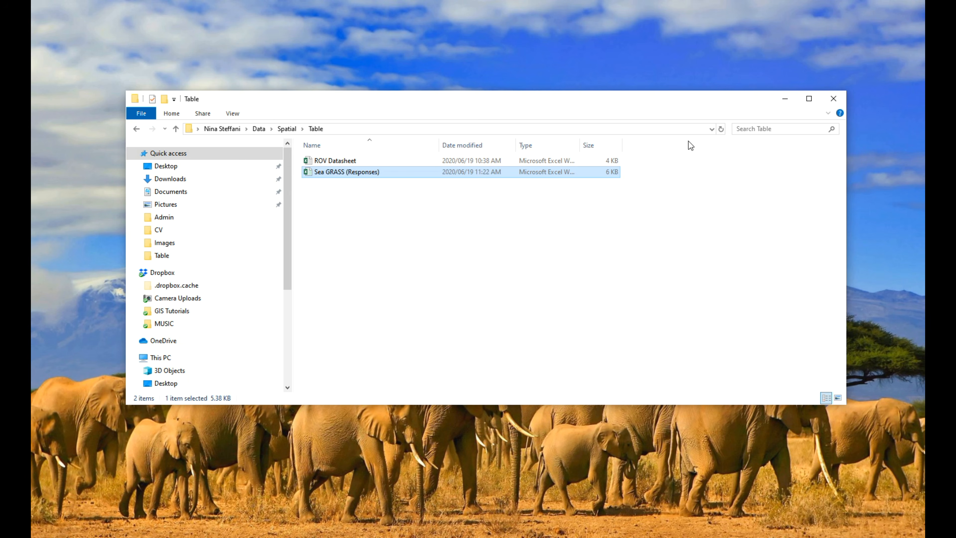
left_click(833, 99)
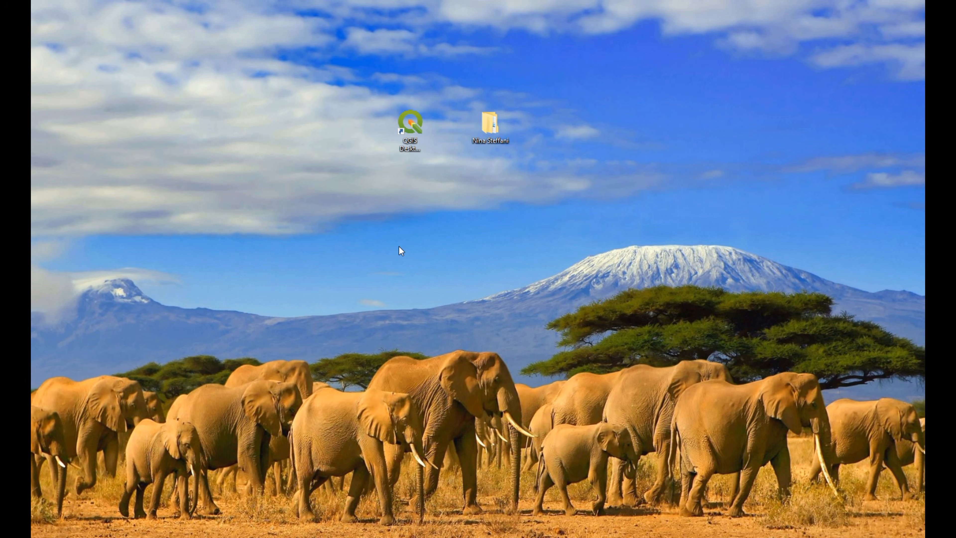
Reopen the Seagrass project in QGIS, review the Sea GRASS (Responses) attribute table in an enlarged window, and close it.
key("F5")
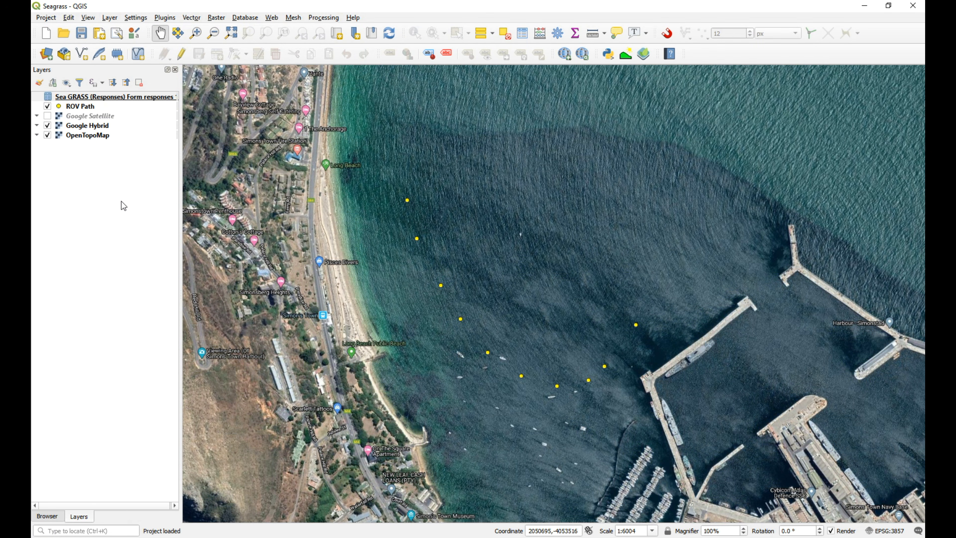
right_click(101, 97)
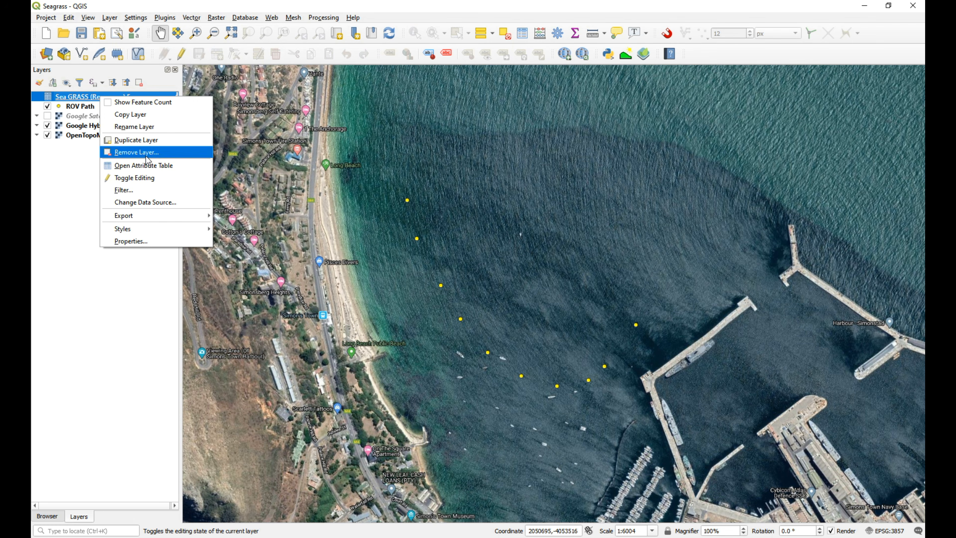
left_click(154, 164)
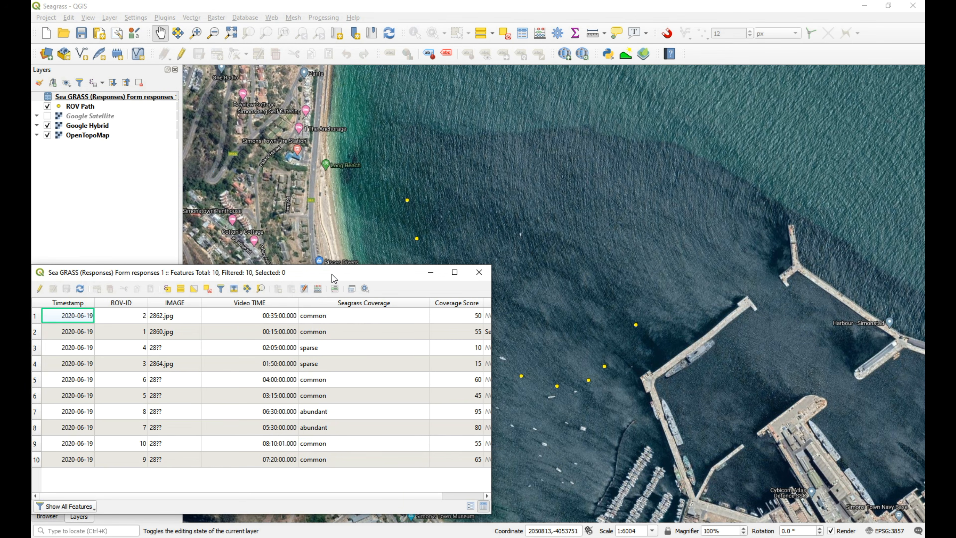
left_click_drag(335, 271, 454, 114)
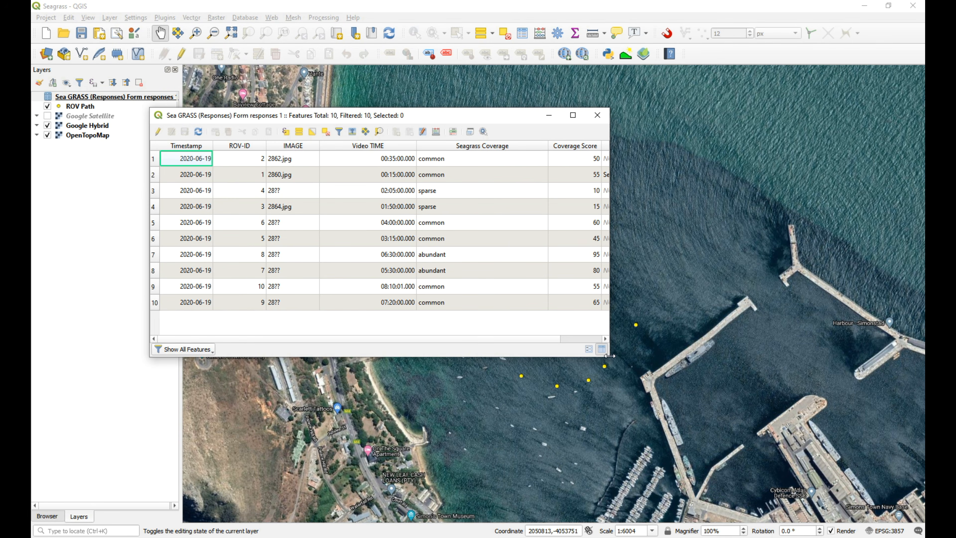
left_click_drag(609, 356, 744, 451)
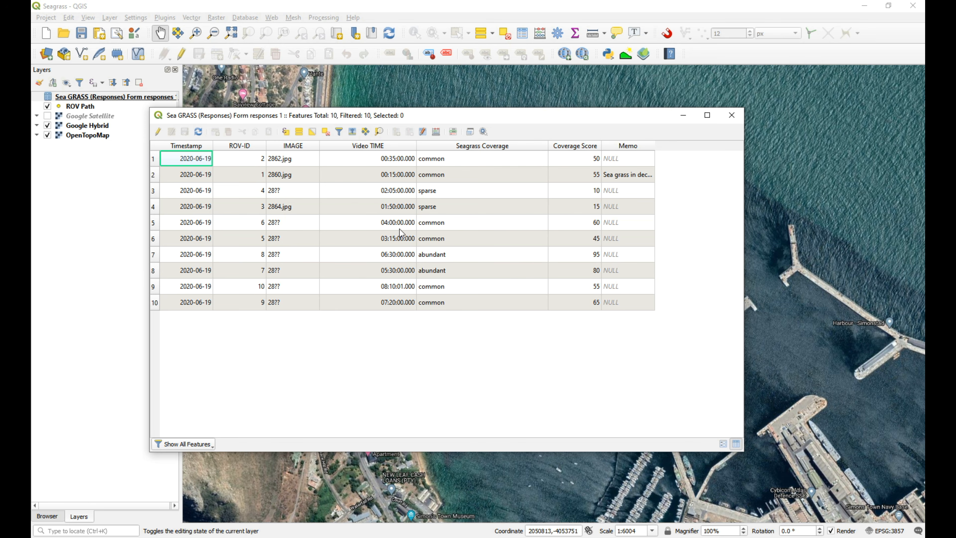
left_click(731, 114)
Examine the joined SGJ_ fields in the ROV Path attribute table, including the coverage score and memo, and close the table.
left_click(74, 108)
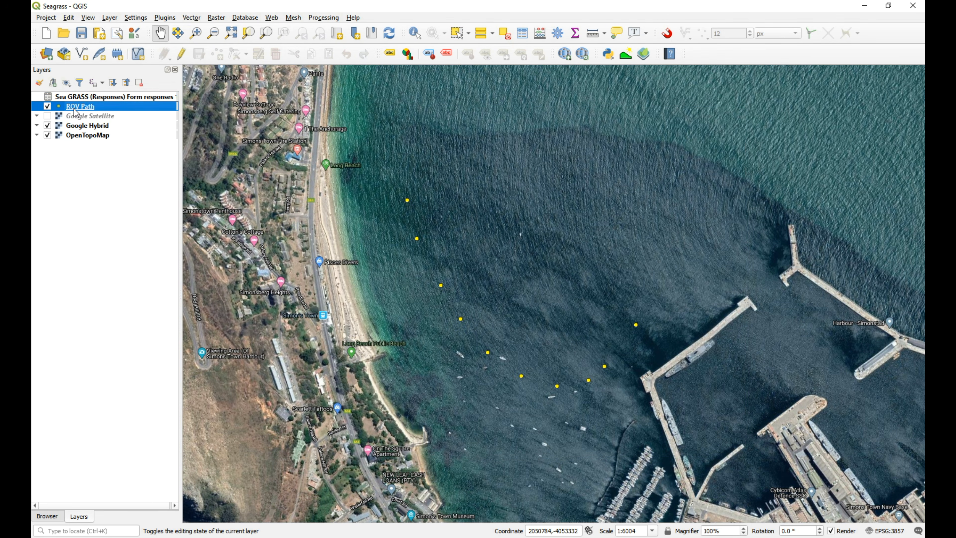
right_click(76, 109)
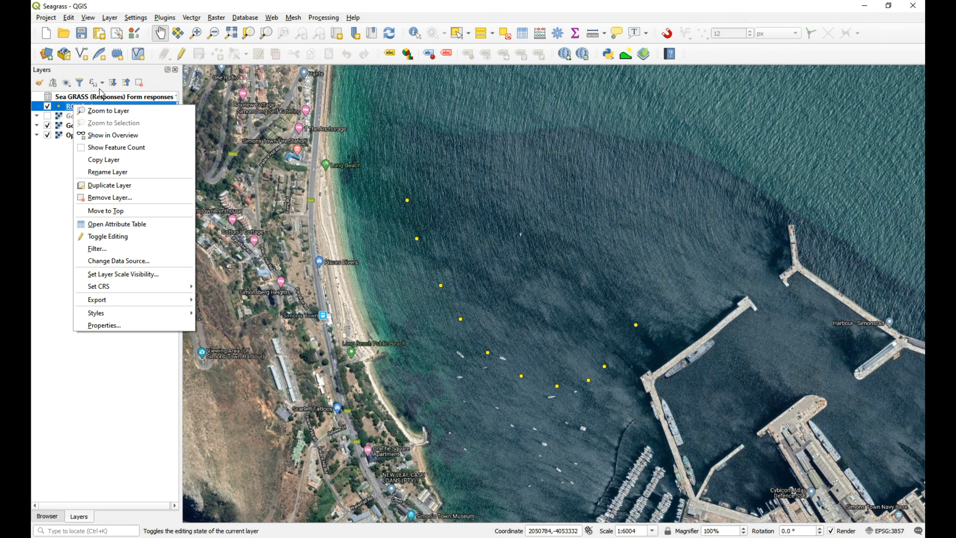
left_click(87, 99)
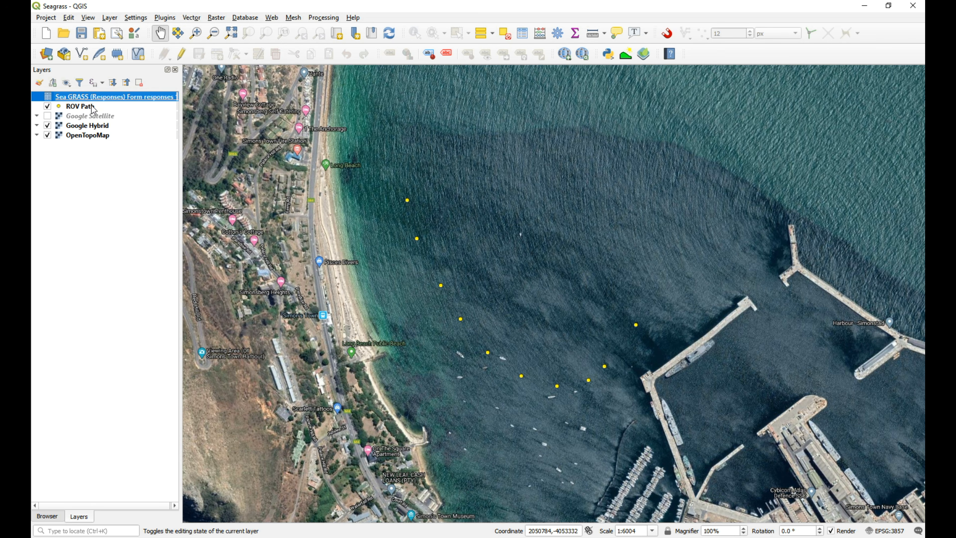
left_click(86, 109)
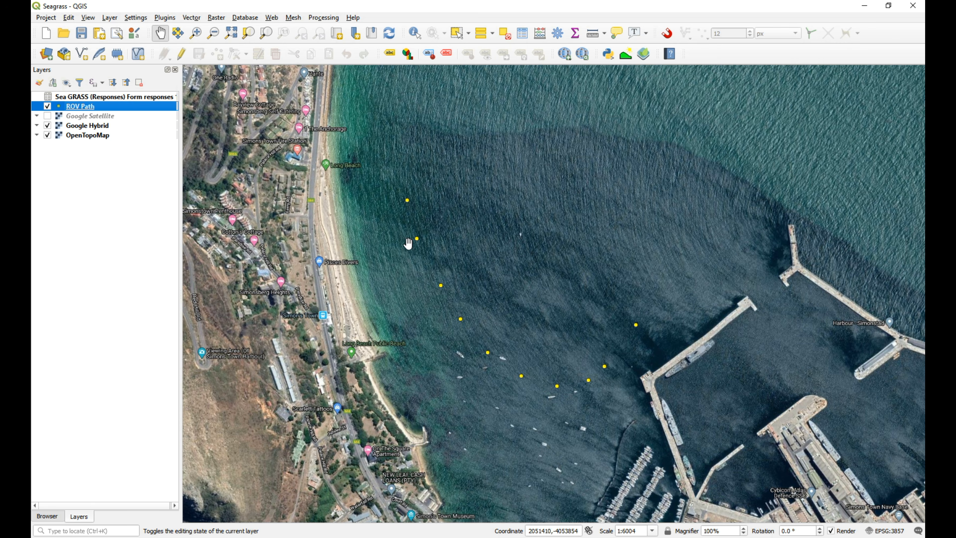
right_click(97, 106)
left_click(156, 220)
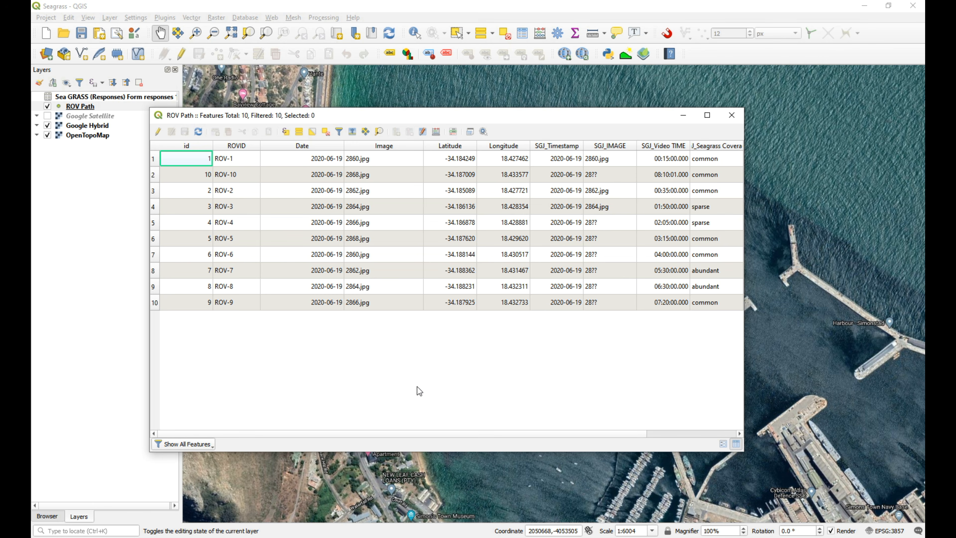
left_click_drag(632, 437, 705, 437)
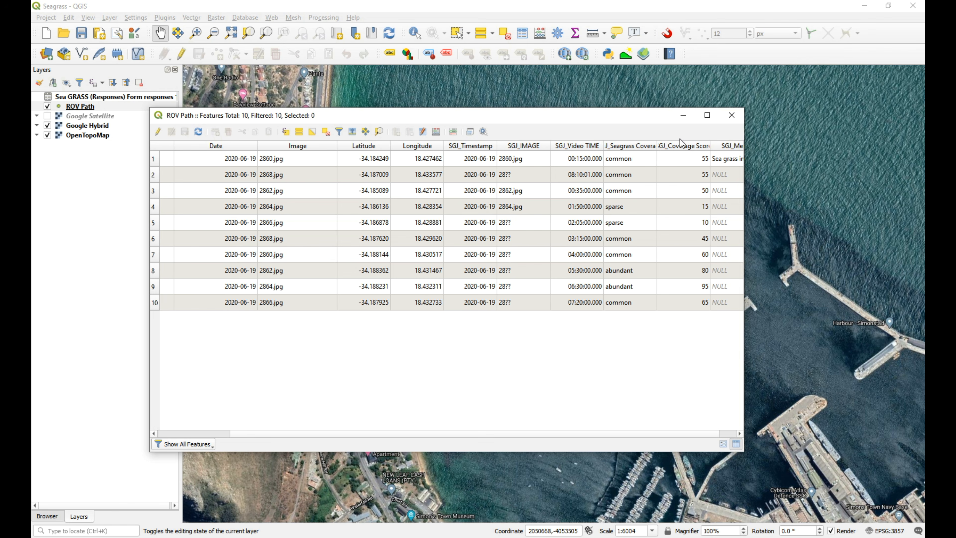
left_click(732, 115)
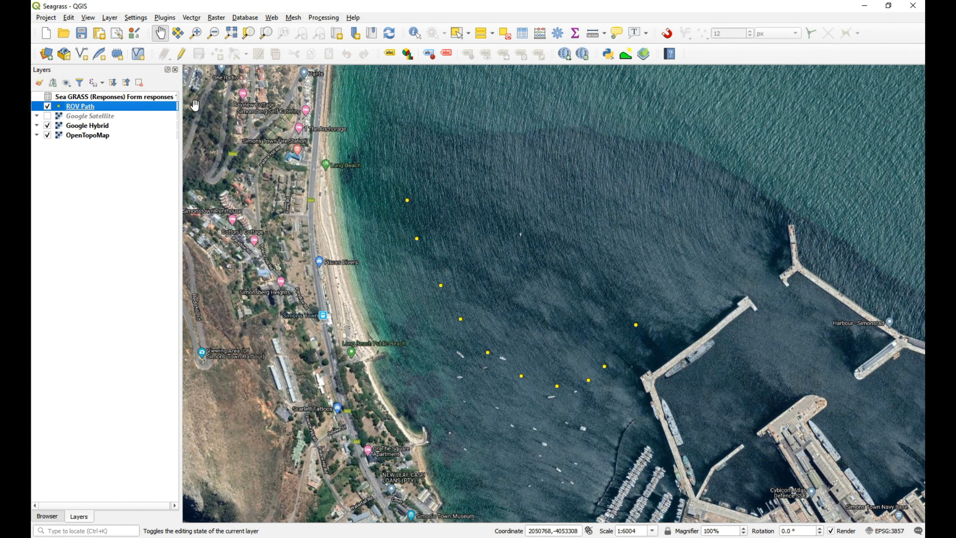
Set the ROV Path layer's symbology to Graduated, with SGJ_Coverage Score as the value.
right_click(78, 107)
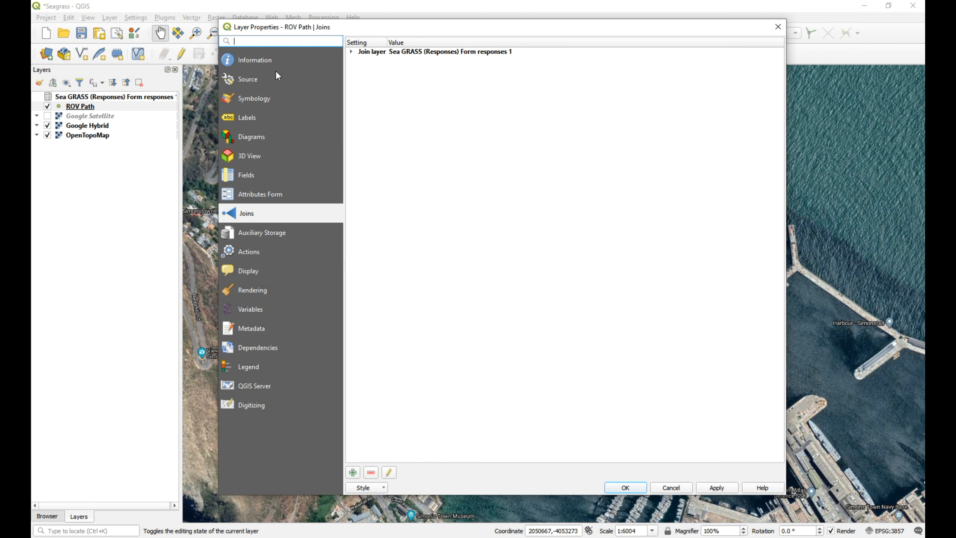
left_click(261, 98)
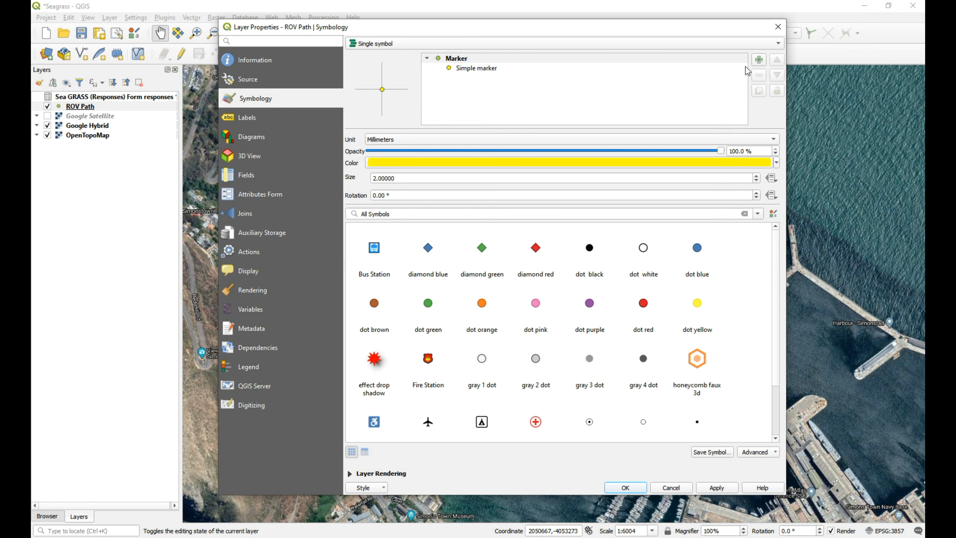
left_click(761, 45)
left_click(465, 65)
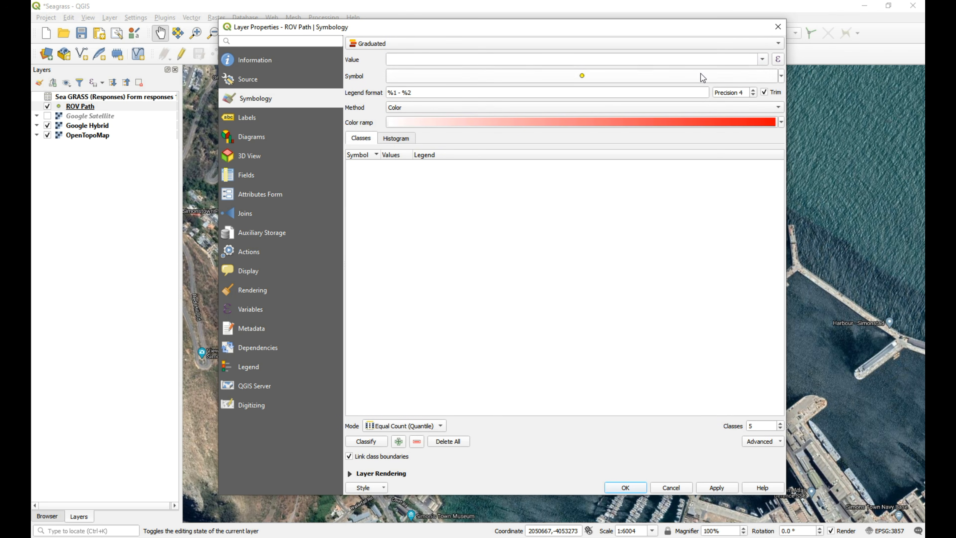
left_click(762, 59)
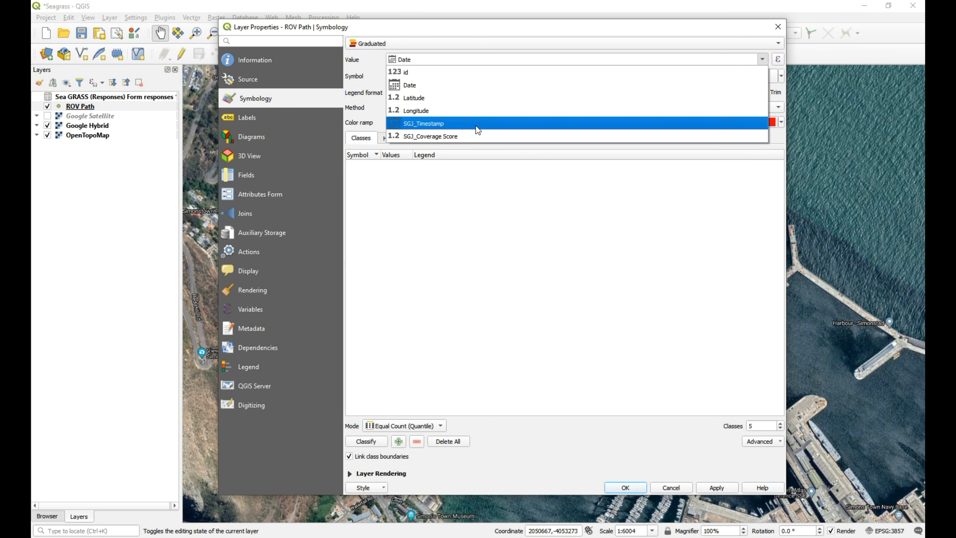
left_click(451, 137)
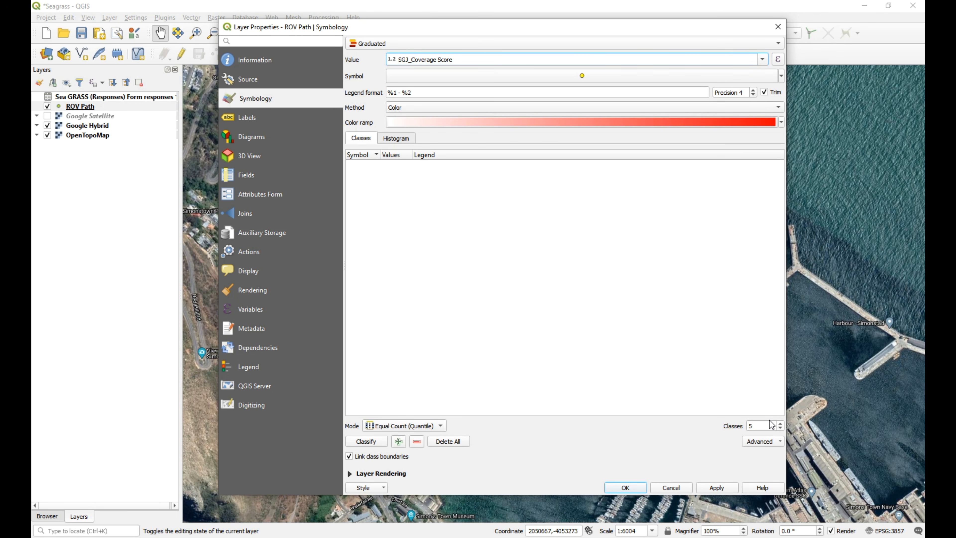
Choose the Spectral color ramp and classify the coverage scores into five Equal Count (Quantile) classes.
left_click(782, 122)
mouse_move(432, 315)
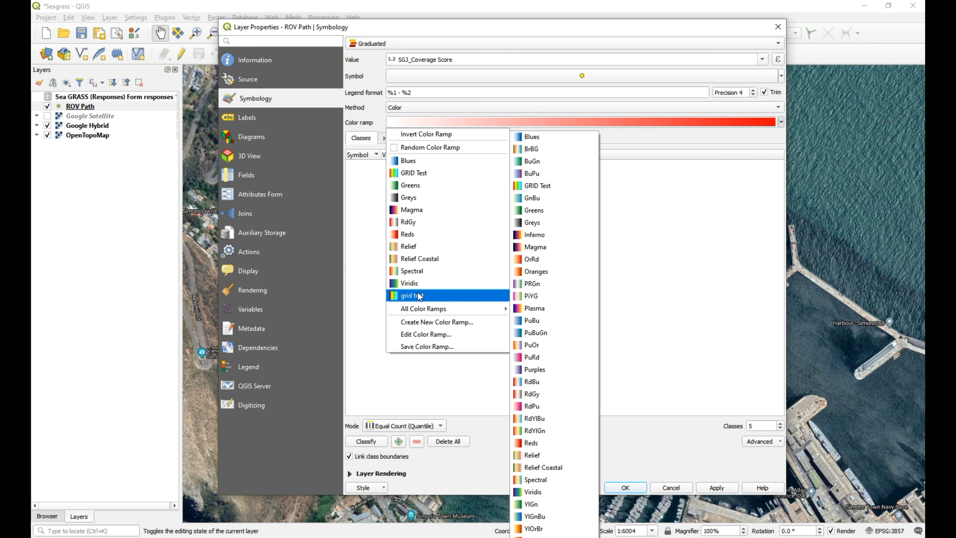
left_click(402, 272)
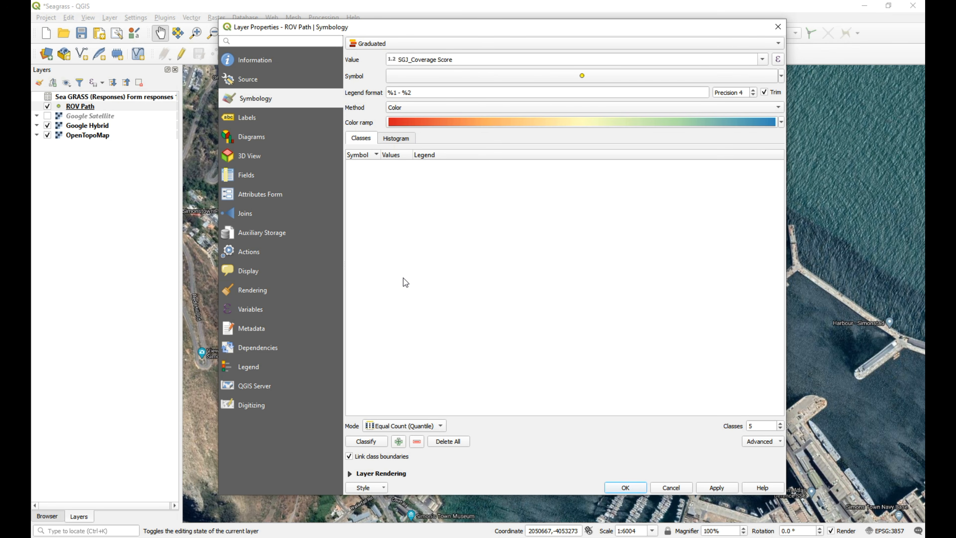
left_click(372, 442)
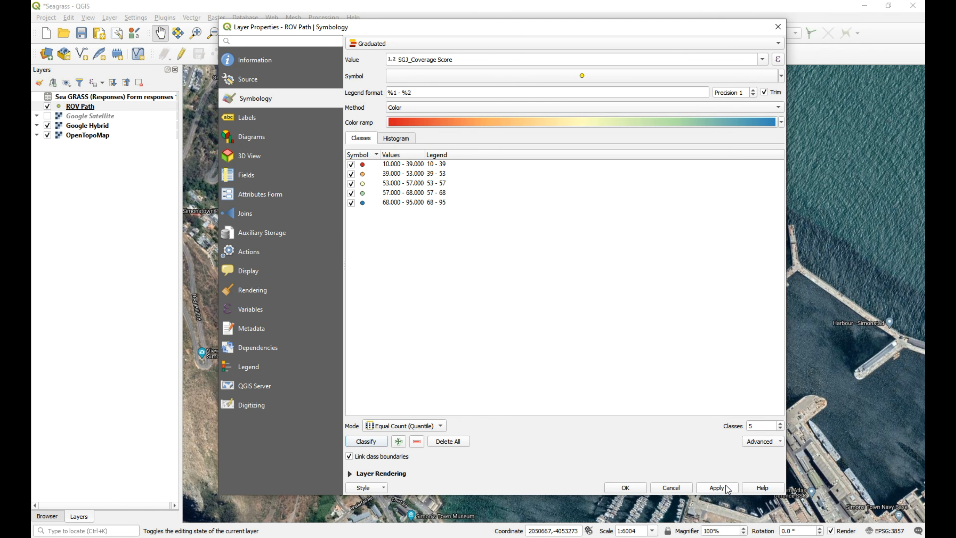
Set the class symbol's marker size to 4 mm with a No Pen stroke style, and apply the symbology to the ROV Path layer.
left_click(602, 78)
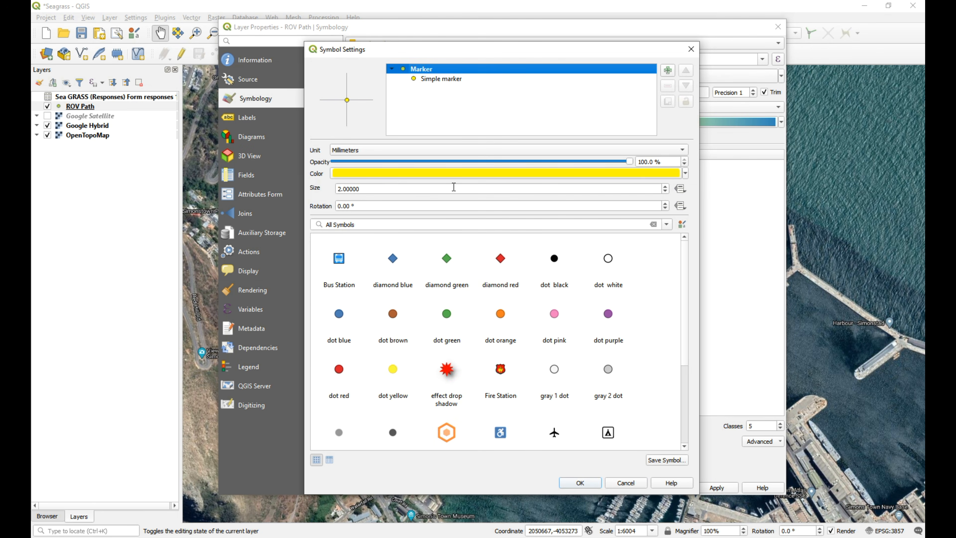
triple_click(379, 188)
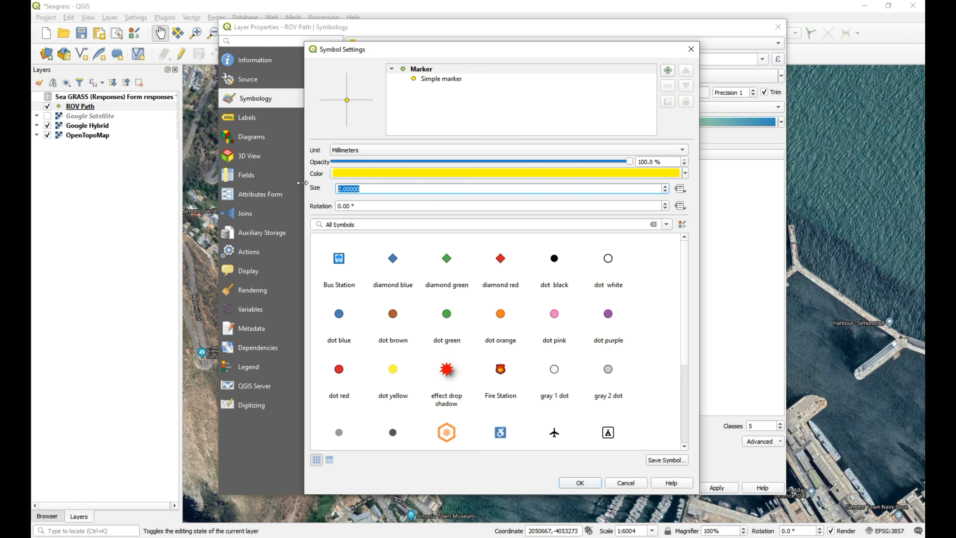
type("4")
left_click(441, 79)
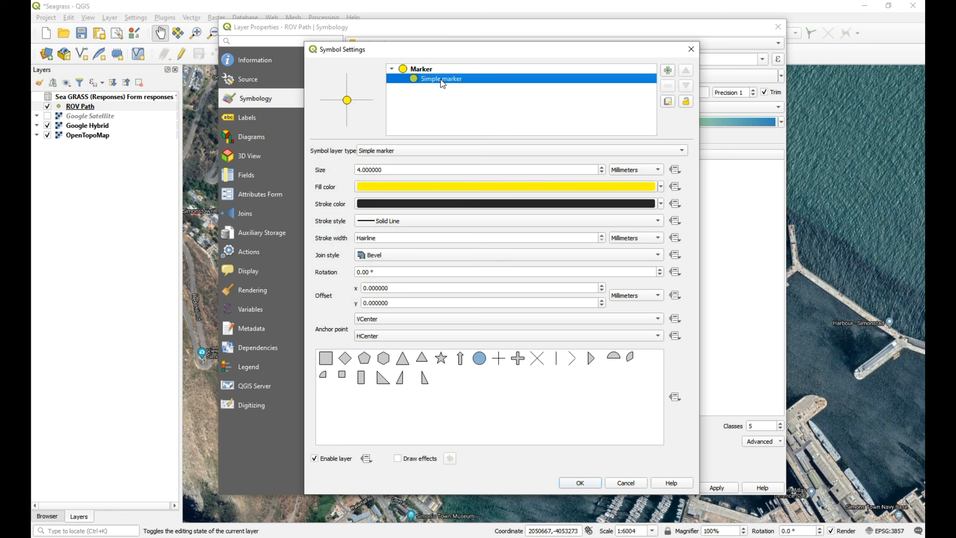
left_click(409, 221)
left_click(409, 230)
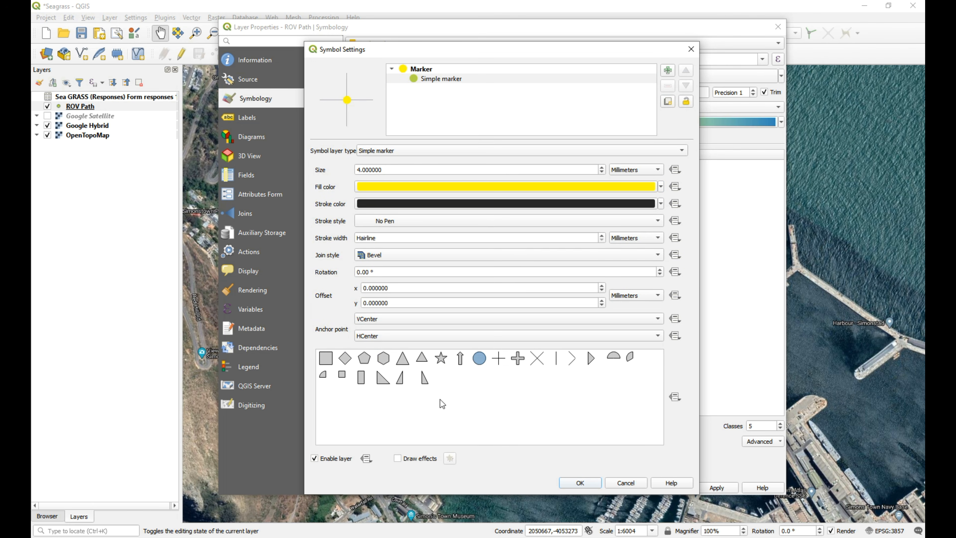
left_click(578, 483)
left_click(711, 486)
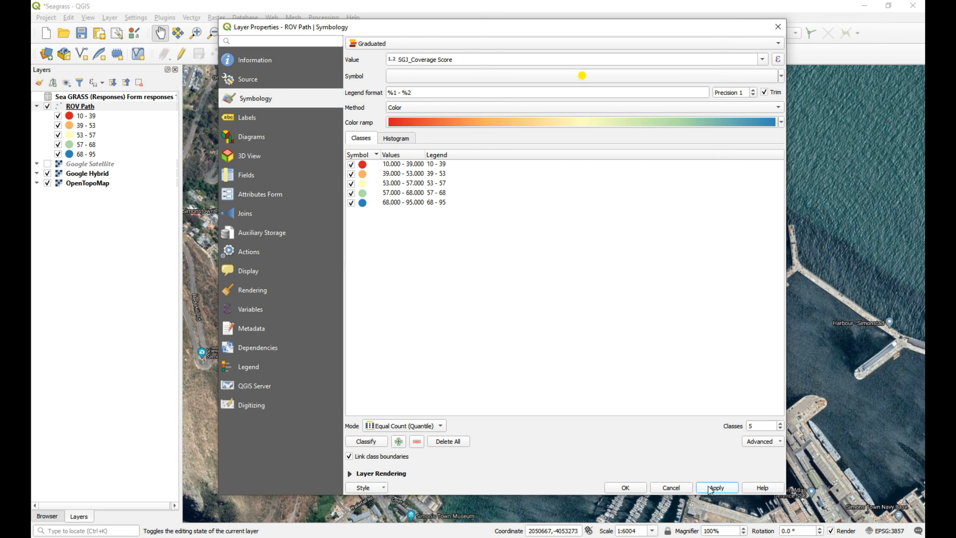
left_click(625, 486)
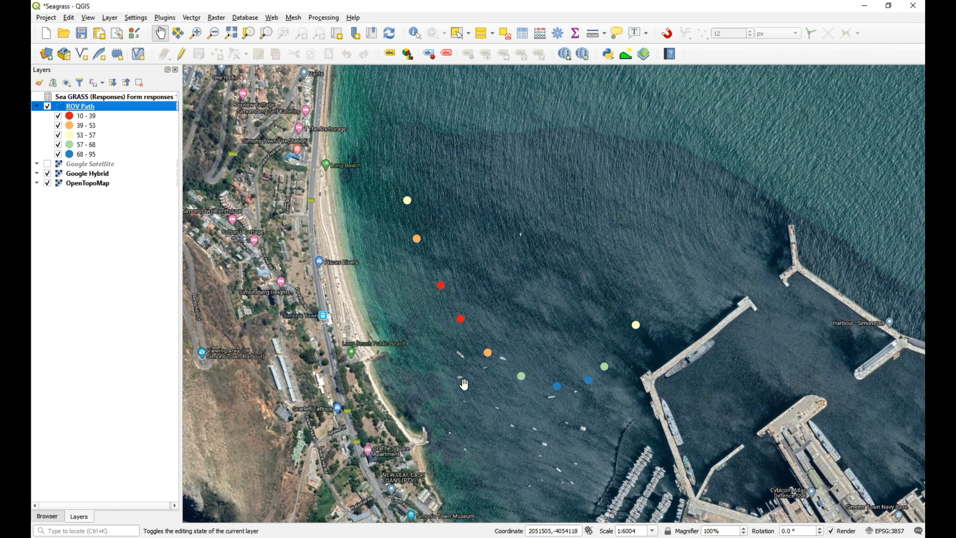
Enable the installed eVis plugin and close the plugin manager.
left_click(163, 18)
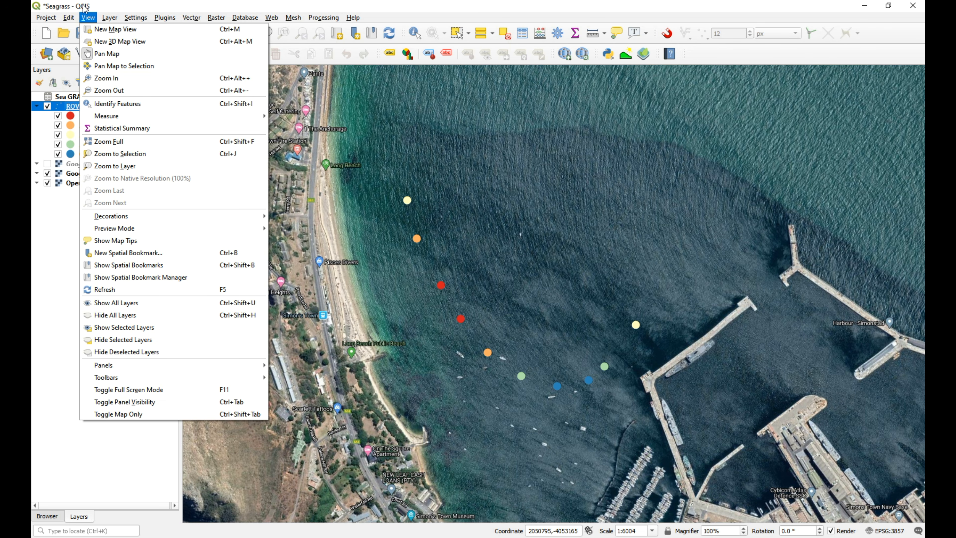
left_click(191, 19)
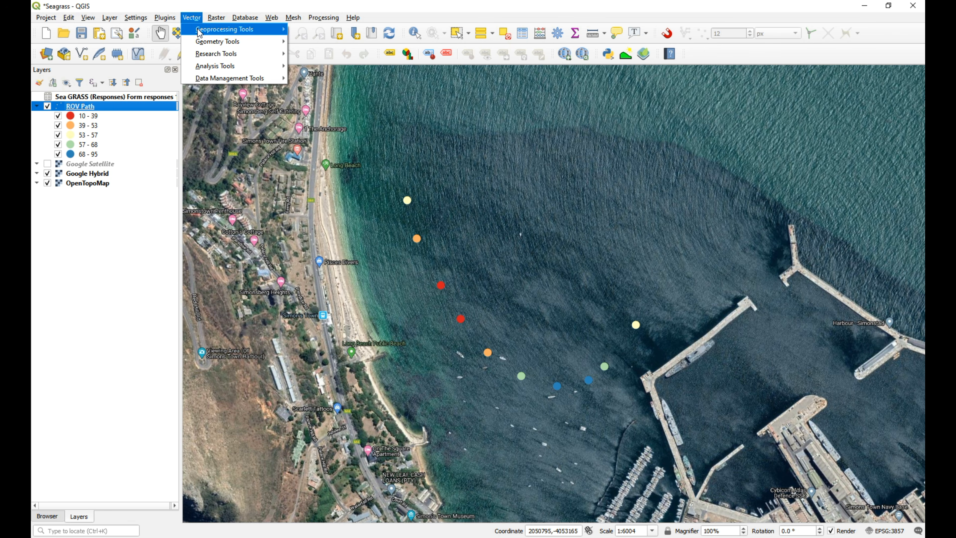
mouse_move(199, 33)
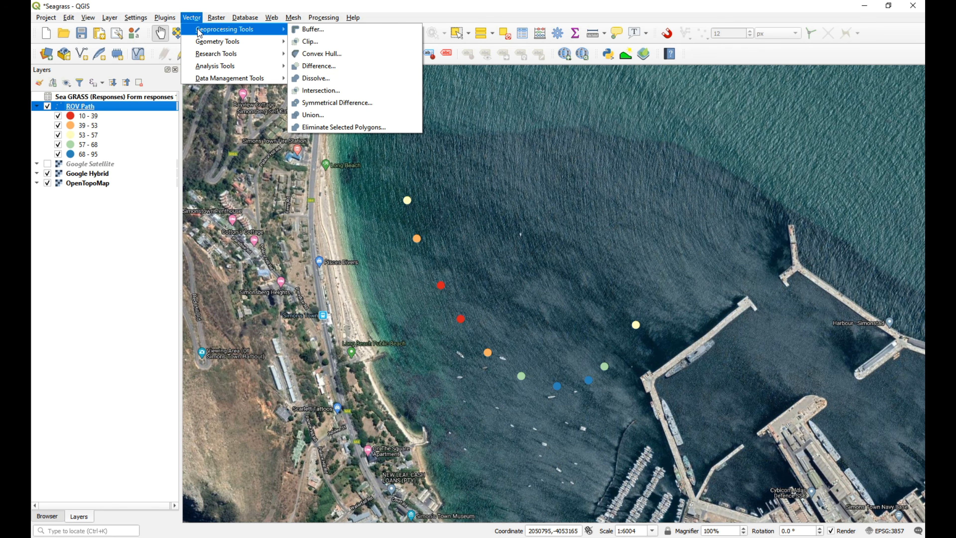
mouse_move(165, 17)
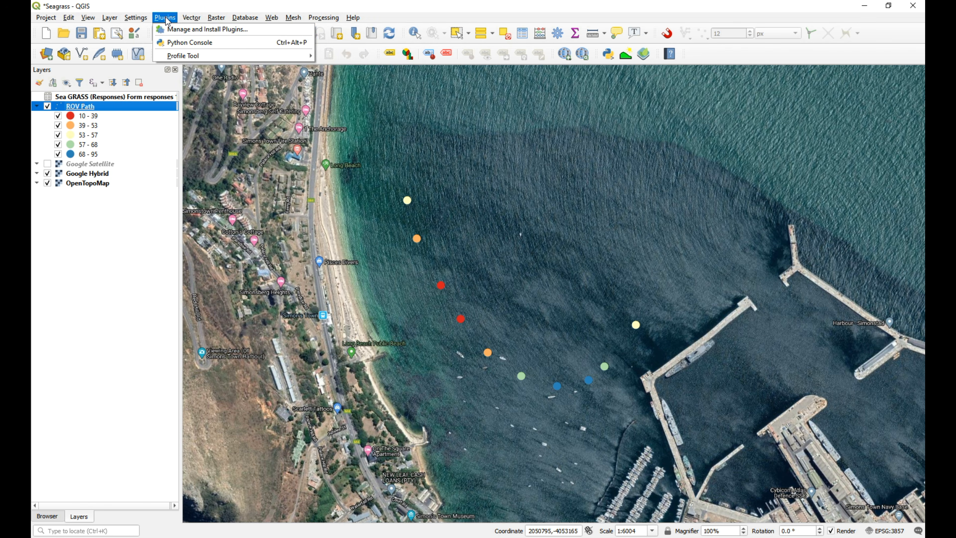
left_click(187, 31)
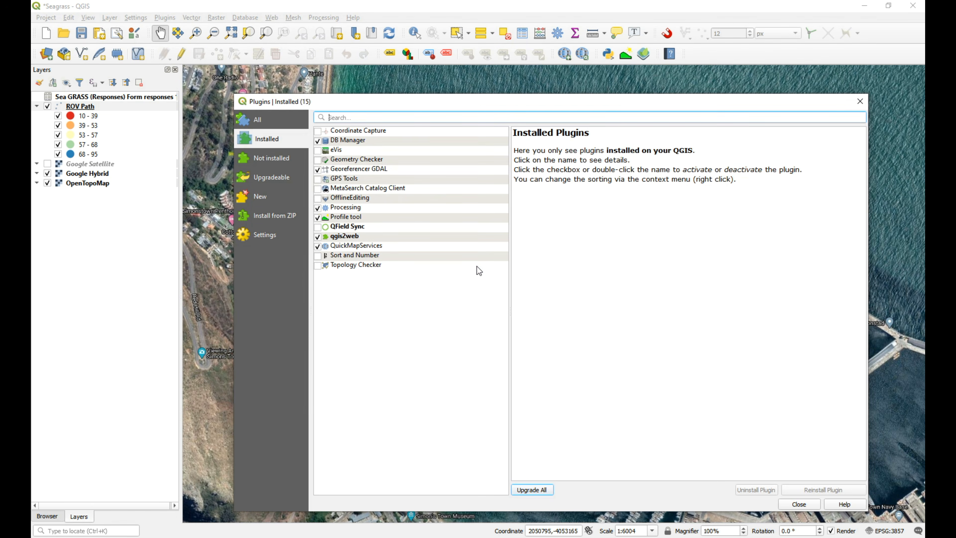
left_click(317, 150)
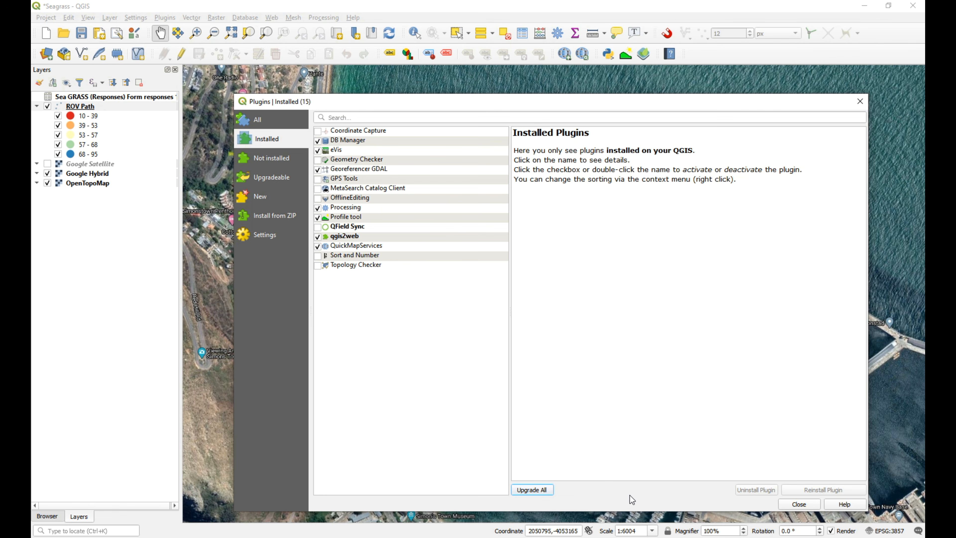
left_click(799, 504)
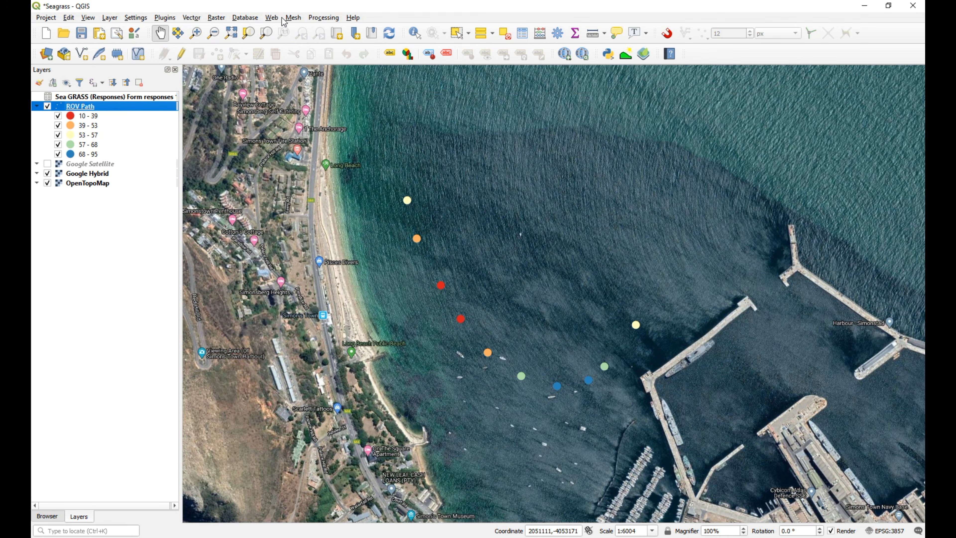
Activate the eVis Event Id Tool and open the eVis Event Browser for the ROV Path layer.
left_click(272, 19)
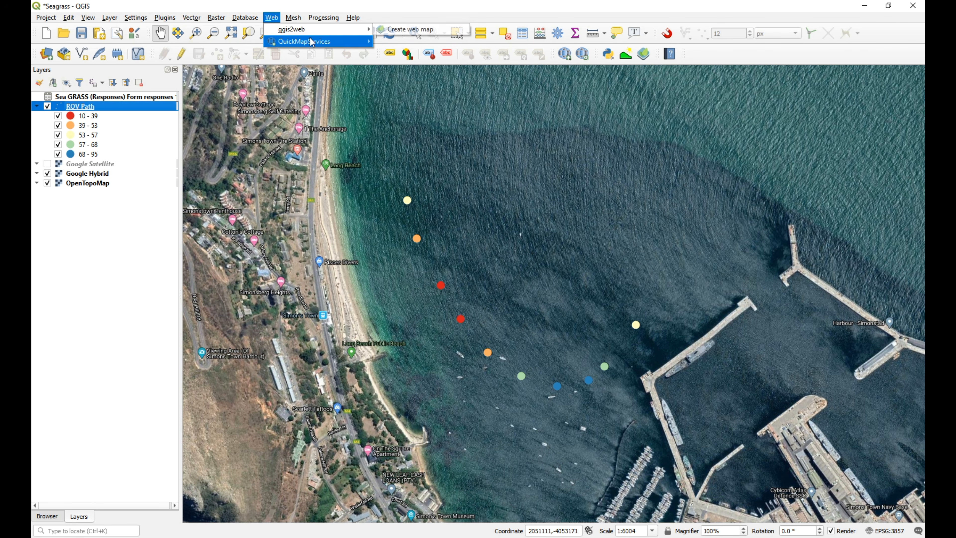
mouse_move(244, 18)
mouse_move(267, 38)
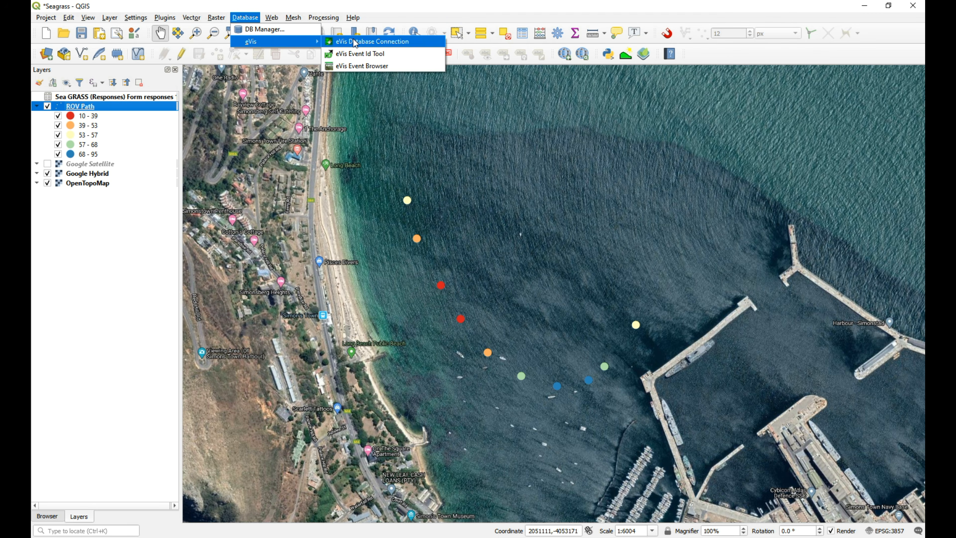
left_click(380, 55)
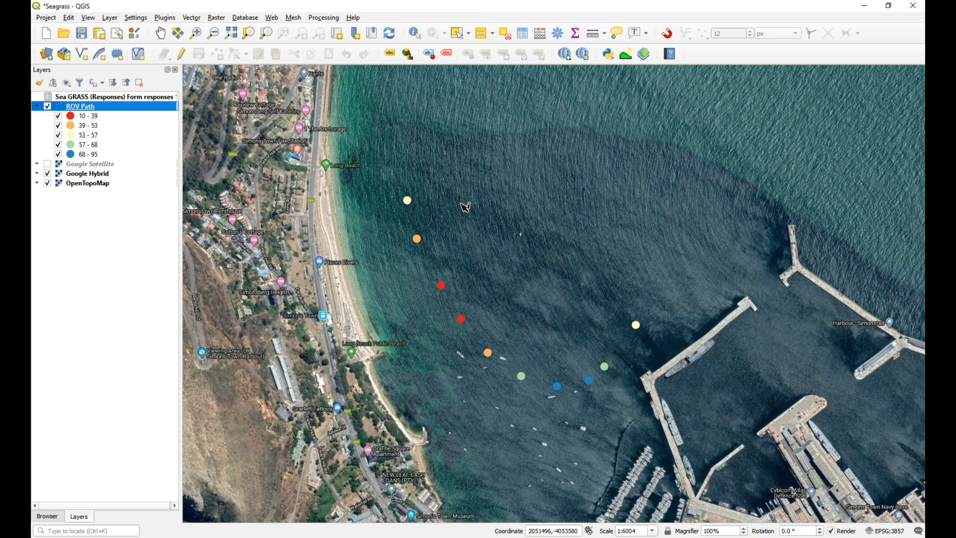
left_click(272, 18)
mouse_move(245, 18)
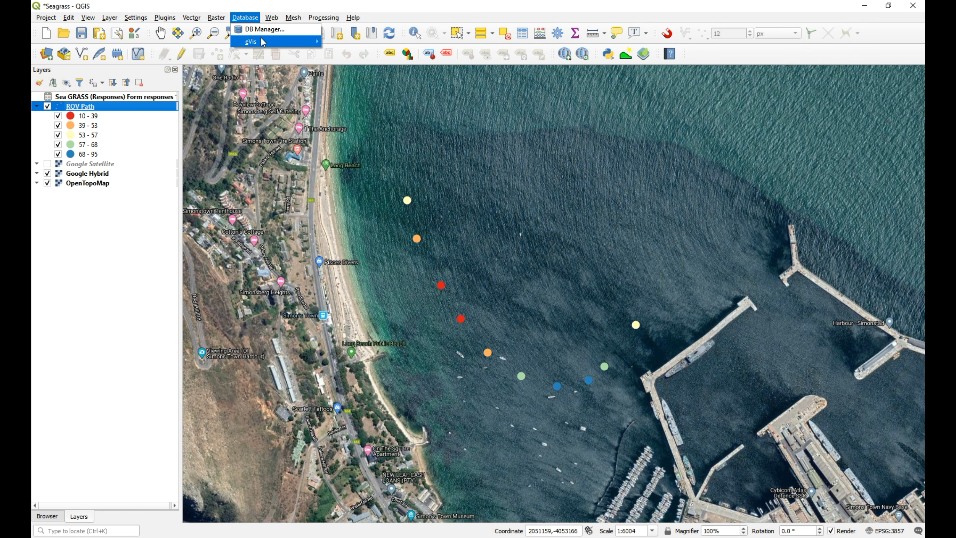
mouse_move(263, 41)
left_click(363, 66)
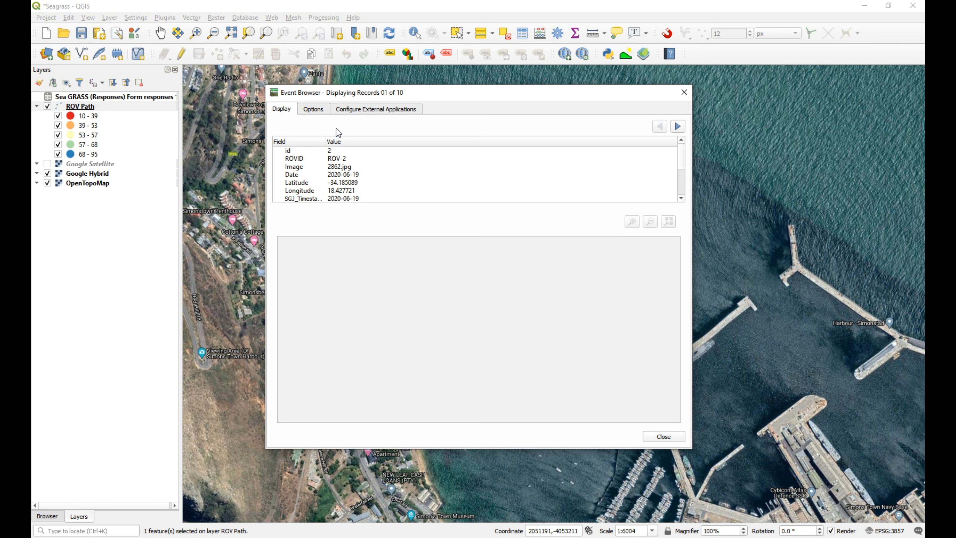
Show the Event Browser's options, switch to File Explorer, and copy the address of the Images folder.
left_click(313, 109)
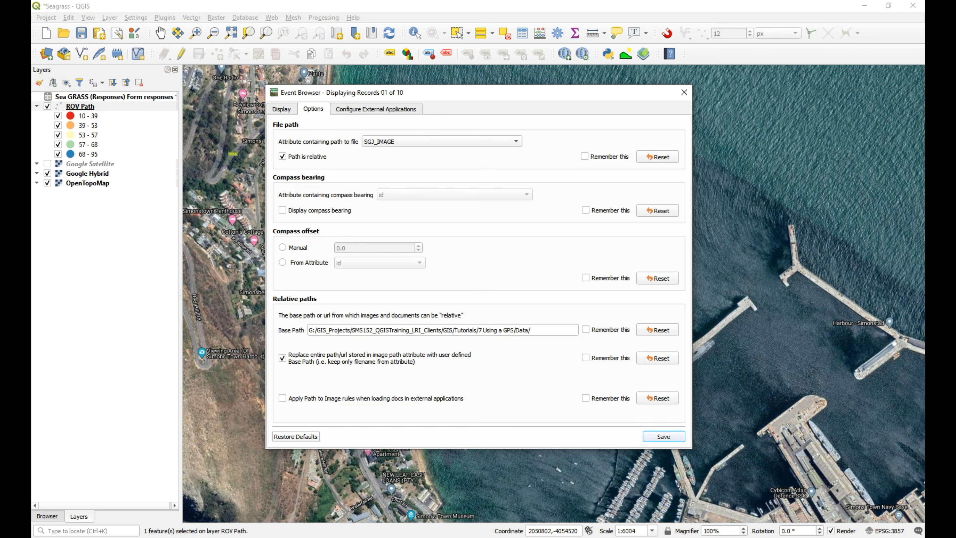
left_click(132, 537)
left_click(182, 506)
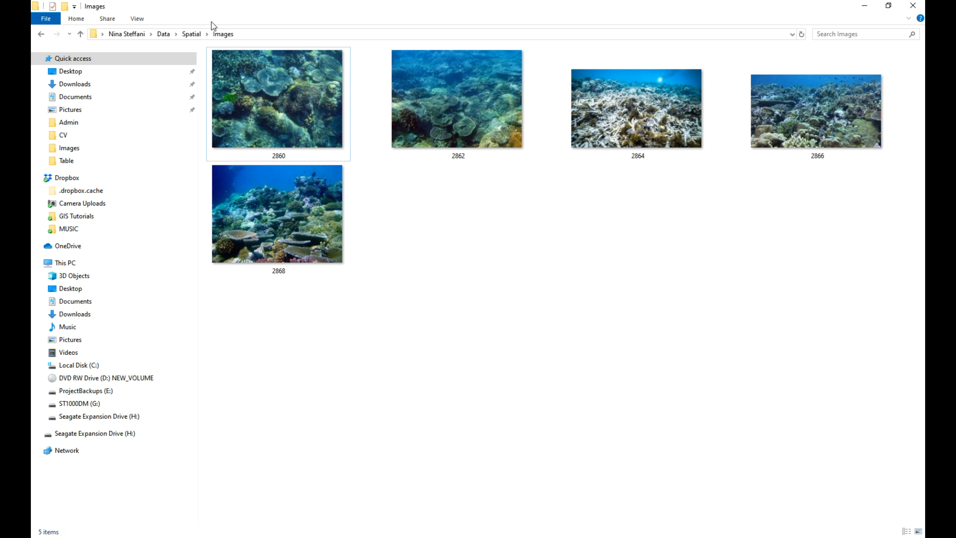
right_click(263, 35)
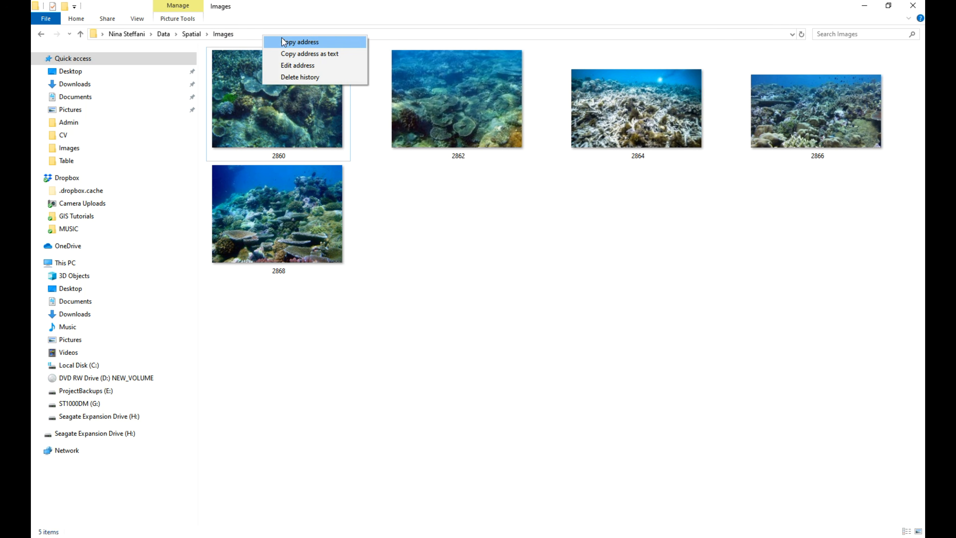
left_click(290, 42)
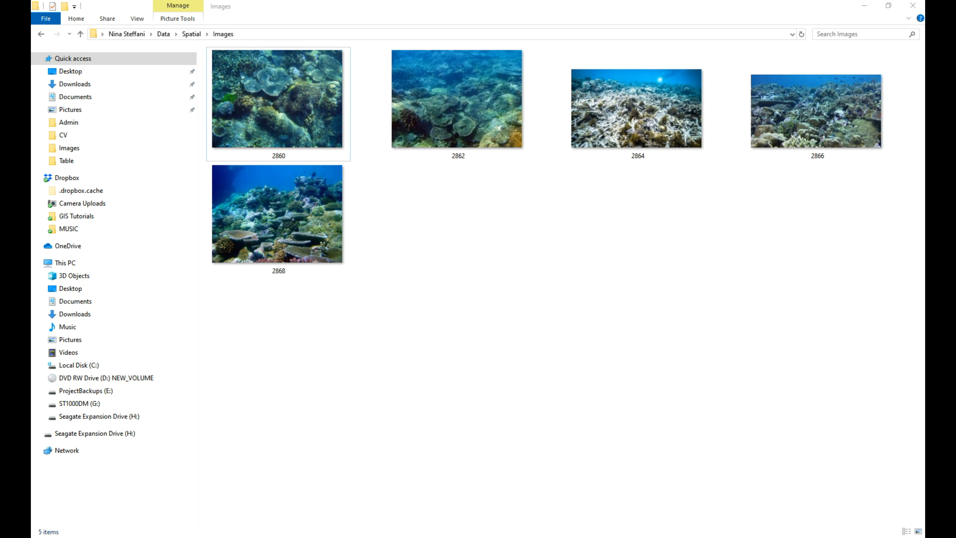
Back in QGIS, replace the Event Browser's base path with the copied Images folder address and have it remembered.
left_click(390, 537)
left_click(512, 330)
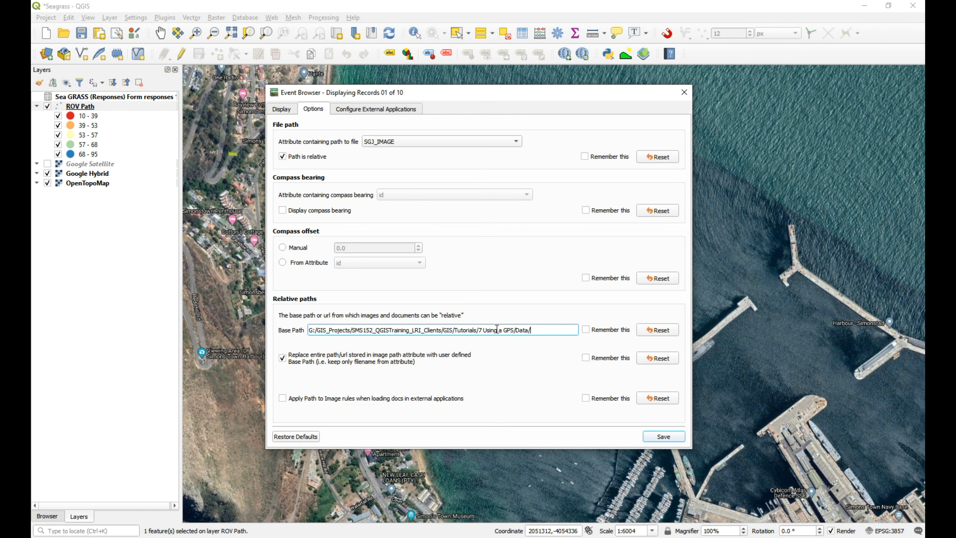
left_click_drag(531, 330, 312, 335)
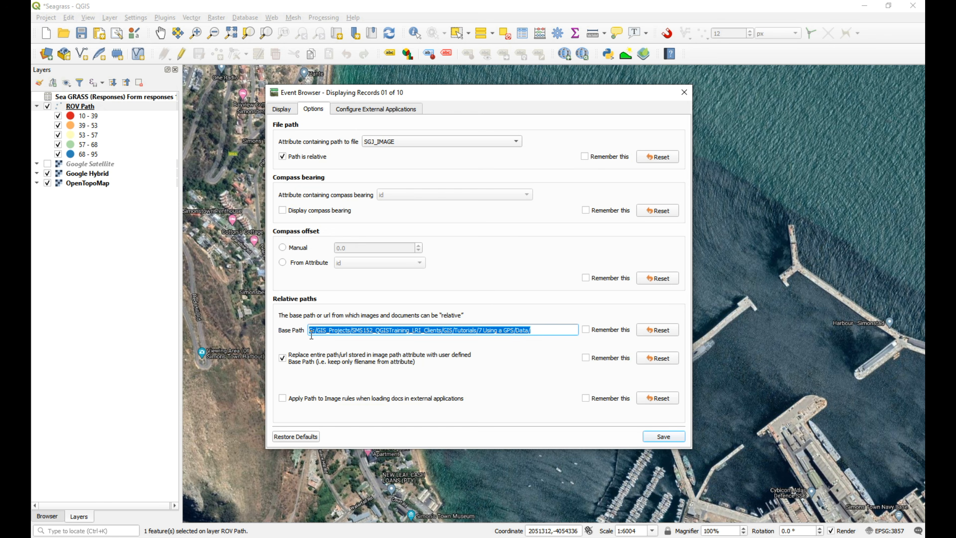
key("ctrl+v")
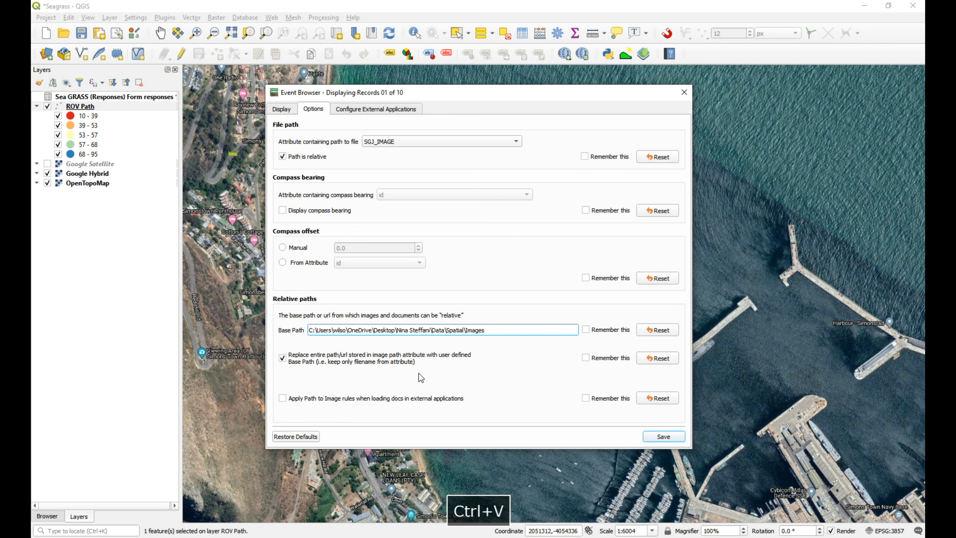
left_click(586, 330)
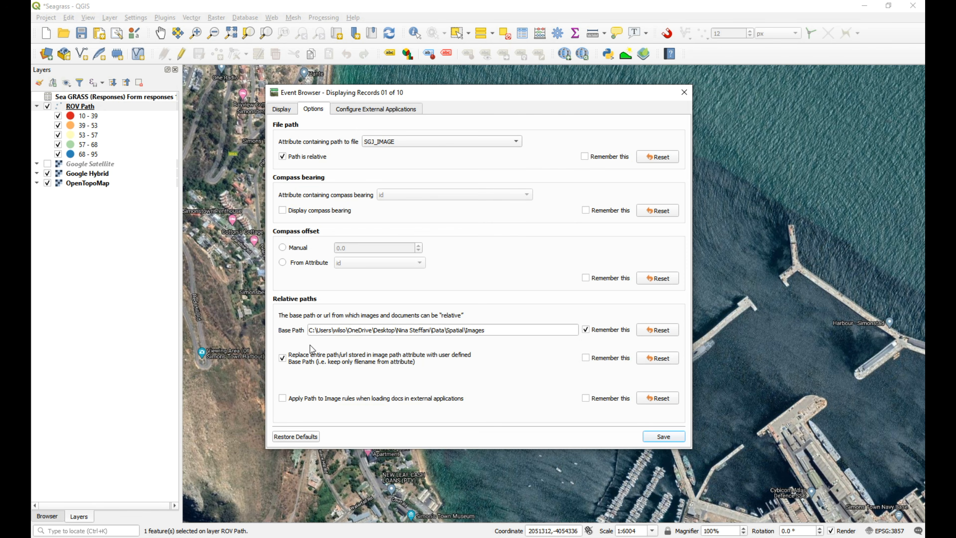
Display the first record's photo, and move and resize the Event Browser to uncover the eastern ROV Path points.
left_click(283, 110)
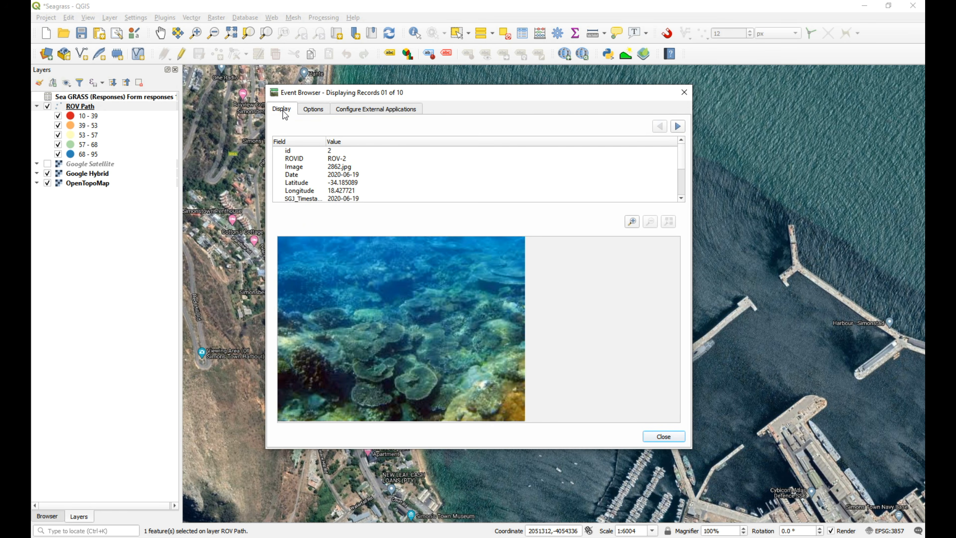
left_click_drag(632, 94, 578, 111)
left_click_drag(636, 466, 470, 492)
Query the two easternmost ROV Path points with the Event Id Tool, closing each record's window after viewing it.
left_click(636, 325)
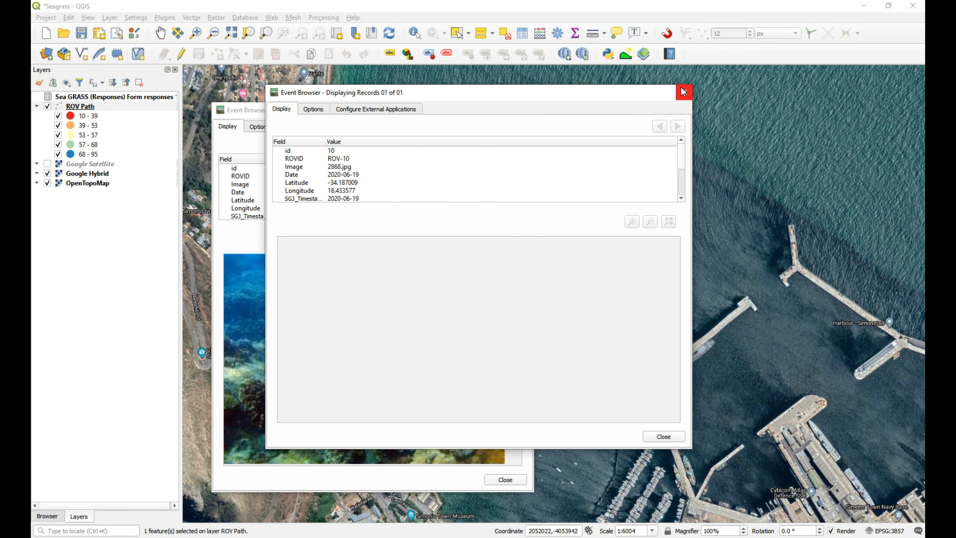
left_click(683, 92)
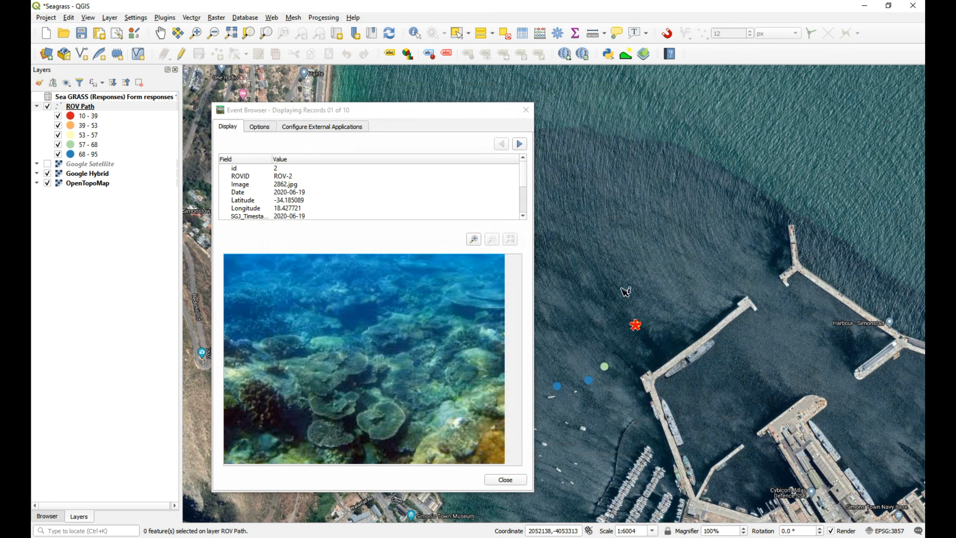
left_click(605, 367)
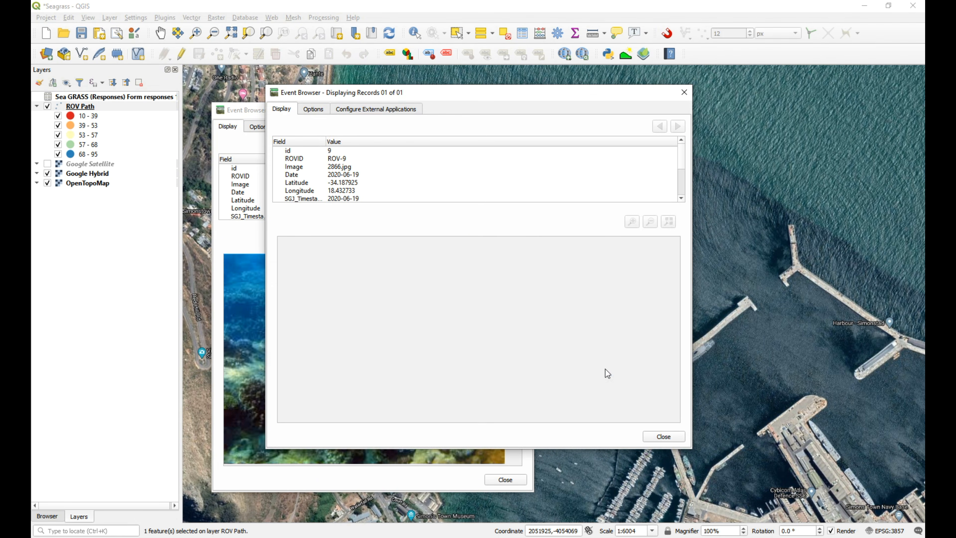
left_click(684, 93)
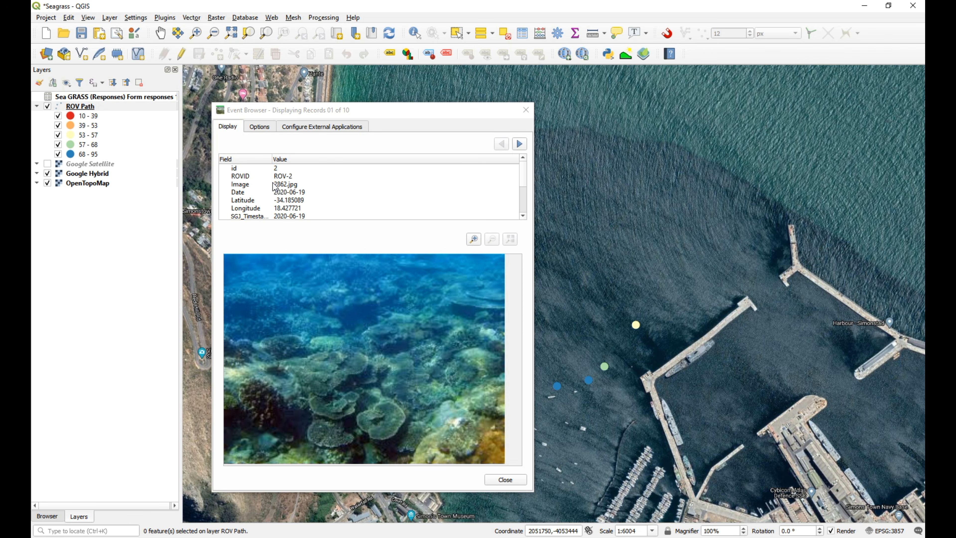
Set Image as the Event Browser's attribute containing the path to file, save the options, and return to the photo display.
left_click(261, 127)
left_click(383, 167)
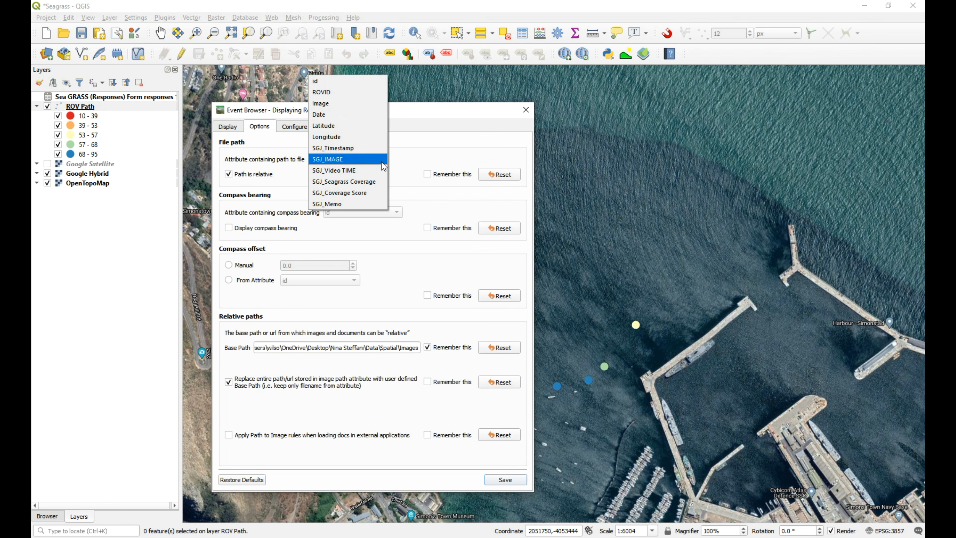
left_click(342, 100)
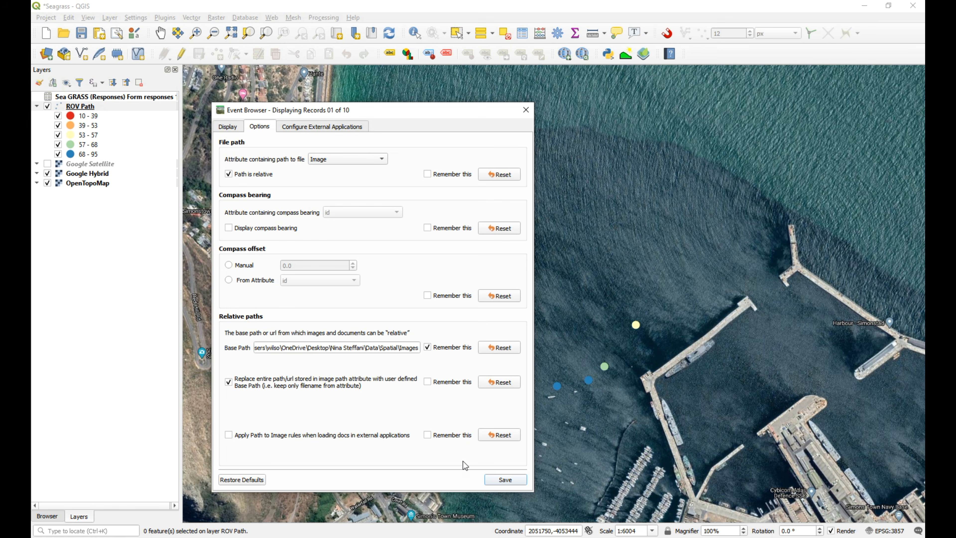
left_click(493, 483)
left_click(237, 128)
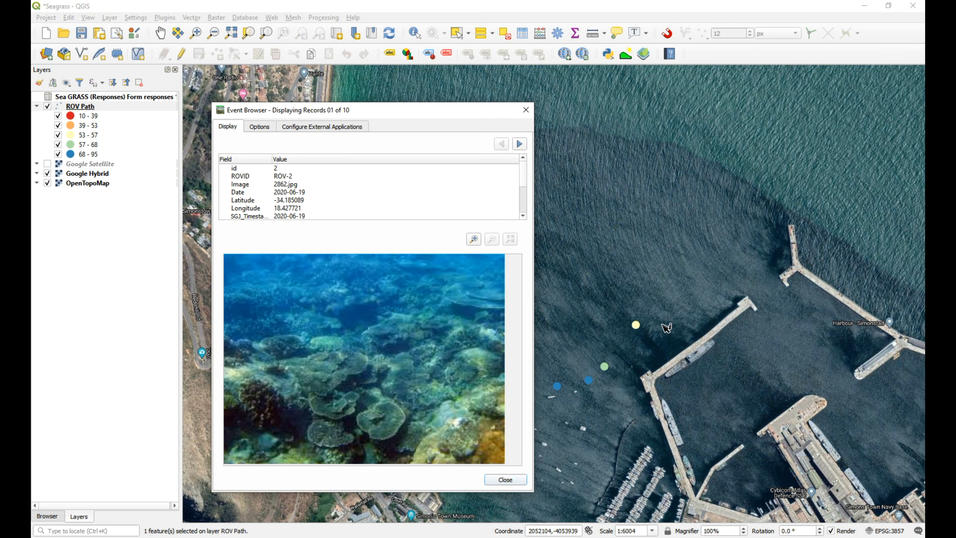
Query the easternmost ROV Path point, move its record aside, and close the ten-record Event Browser to uncover the western points.
left_click(637, 326)
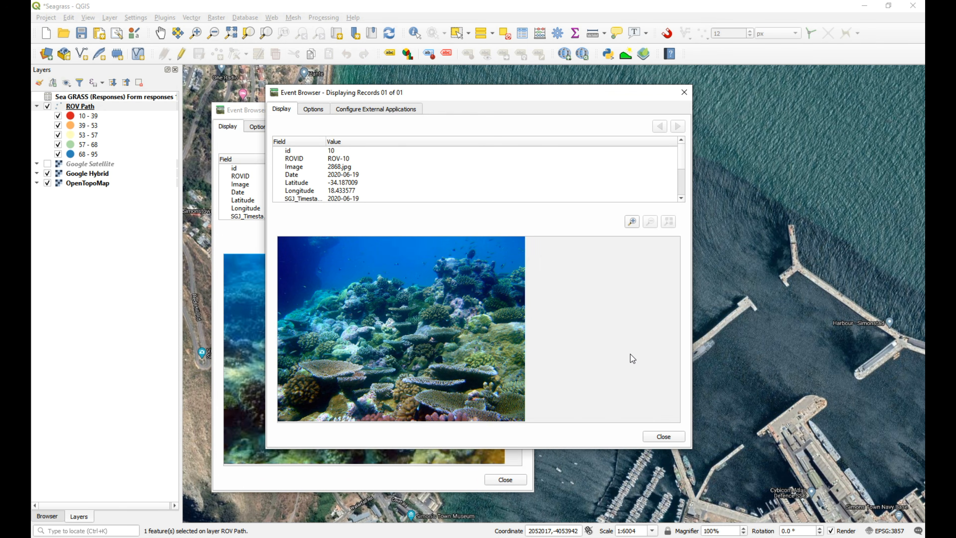
left_click_drag(500, 96, 734, 92)
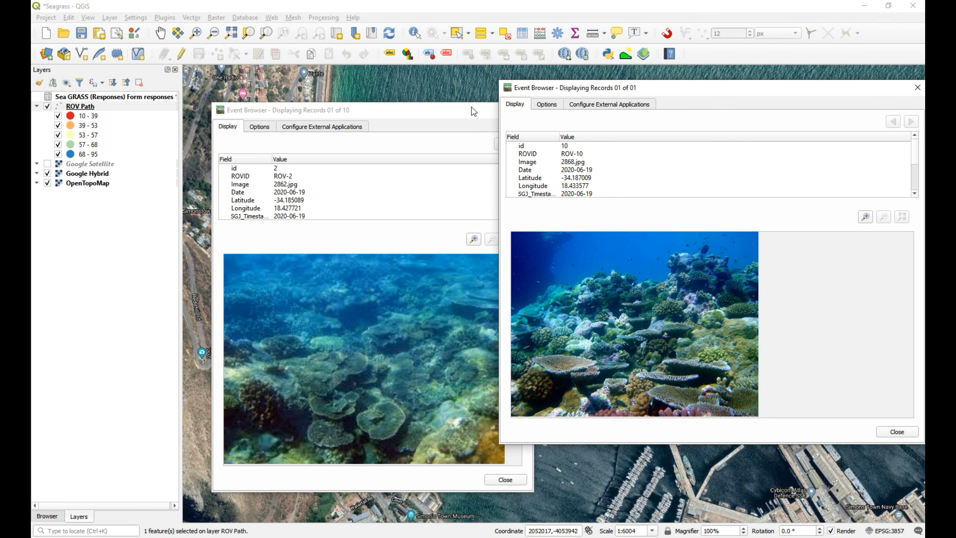
left_click_drag(471, 107, 344, 90)
left_click(400, 93)
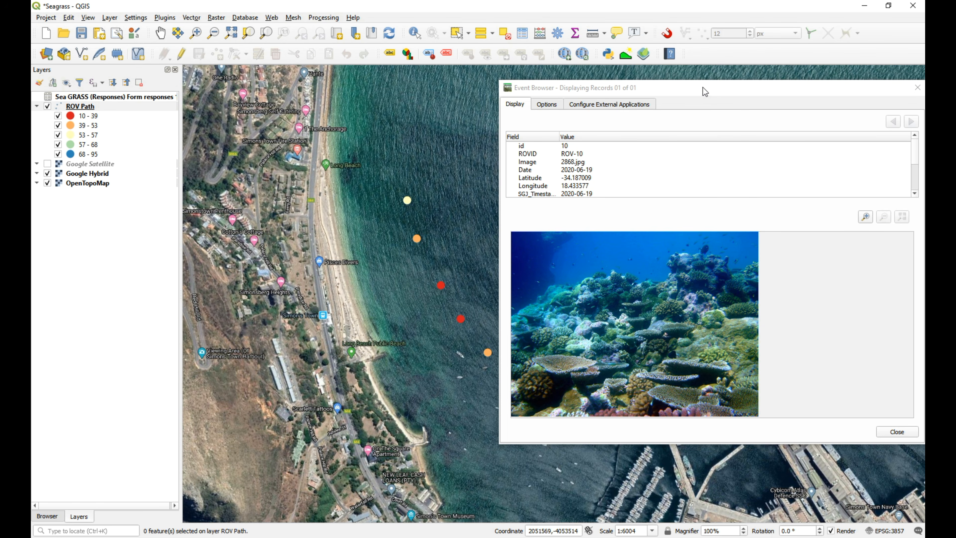
left_click_drag(702, 87, 655, 80)
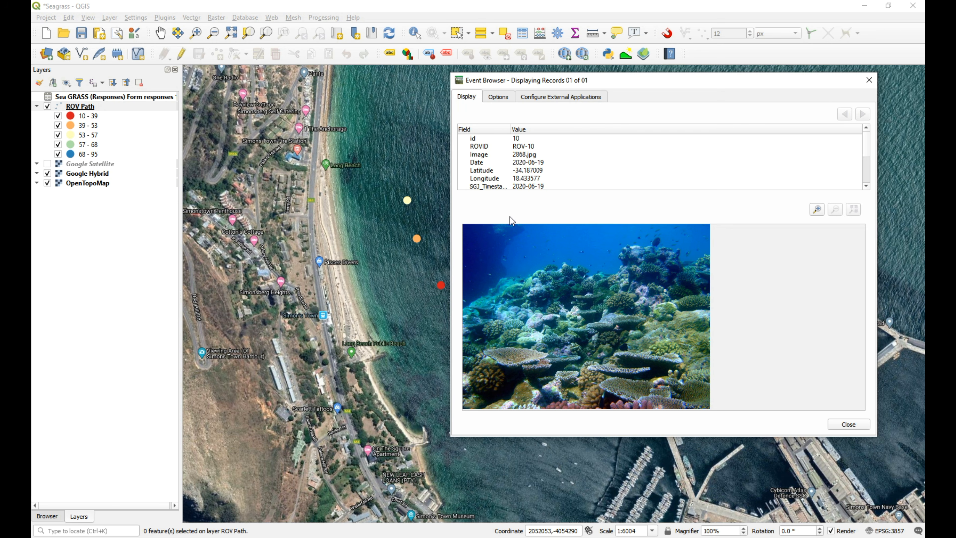
Query the northern red ROV Path point, view its photo, and close both remaining Event Browser windows.
left_click(441, 286)
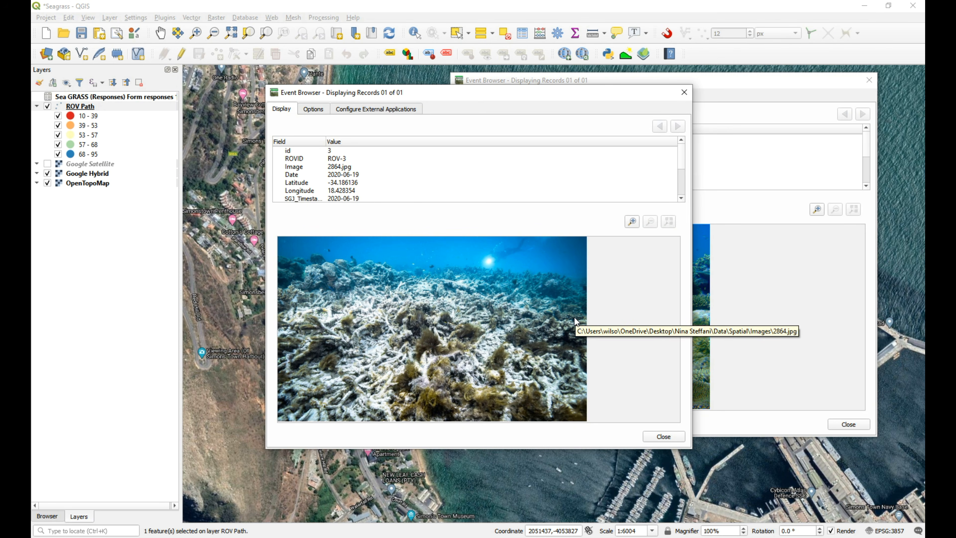
left_click(683, 92)
left_click(873, 80)
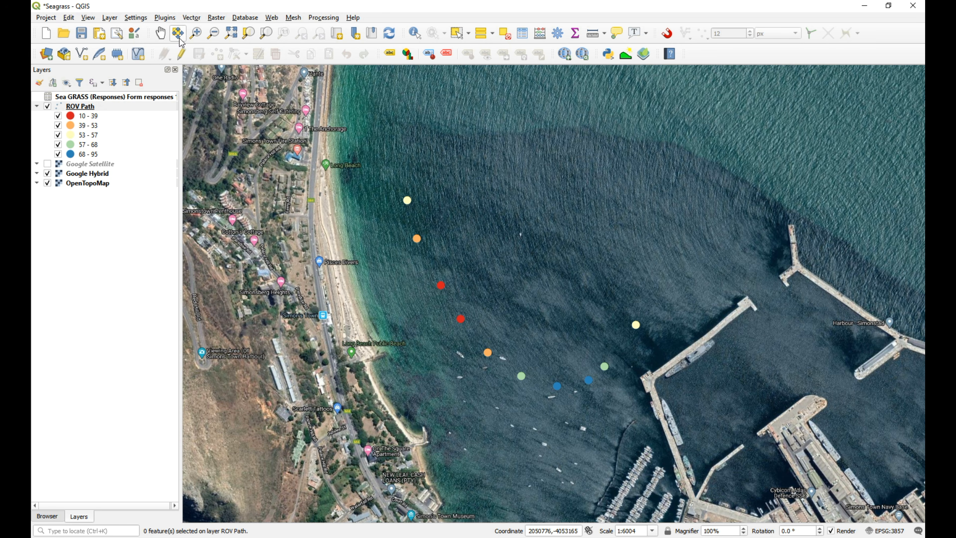
left_click(118, 33)
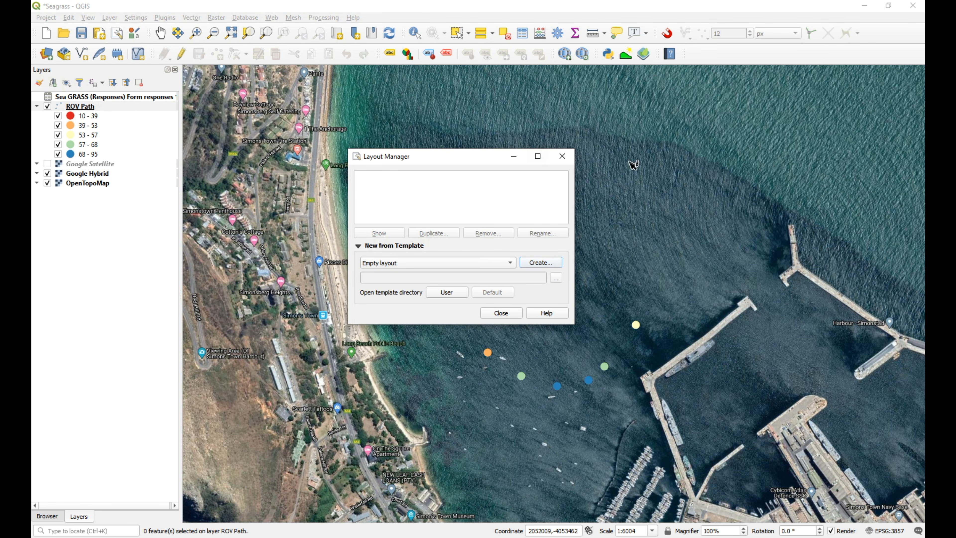
left_click(562, 155)
left_click(110, 18)
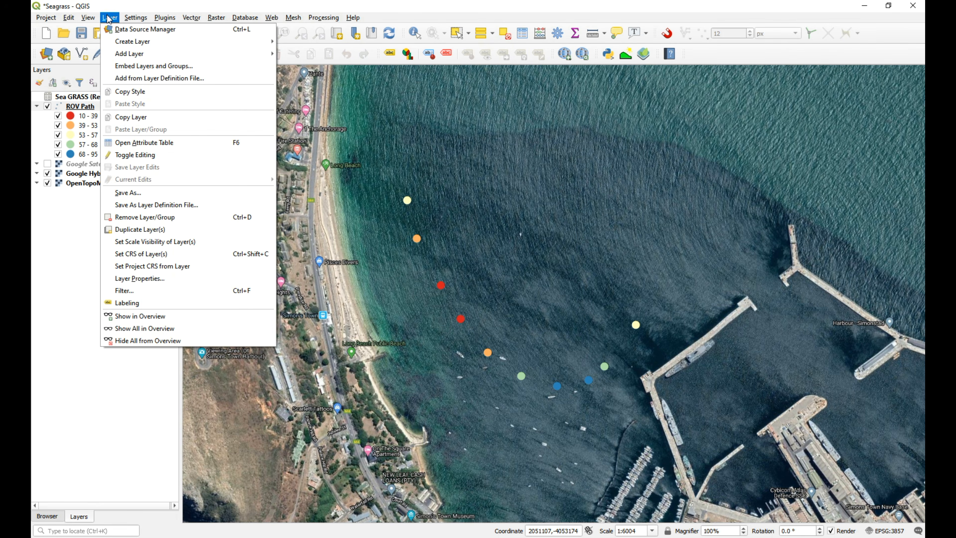
key("Escape")
left_click(138, 54)
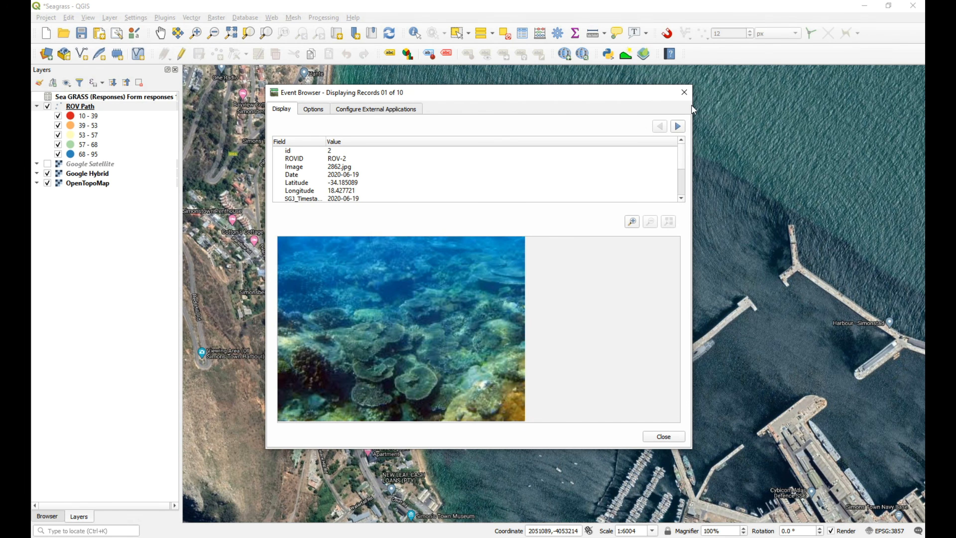
left_click(683, 92)
Create a new print layout titled A4 and maximize its window.
left_click(99, 33)
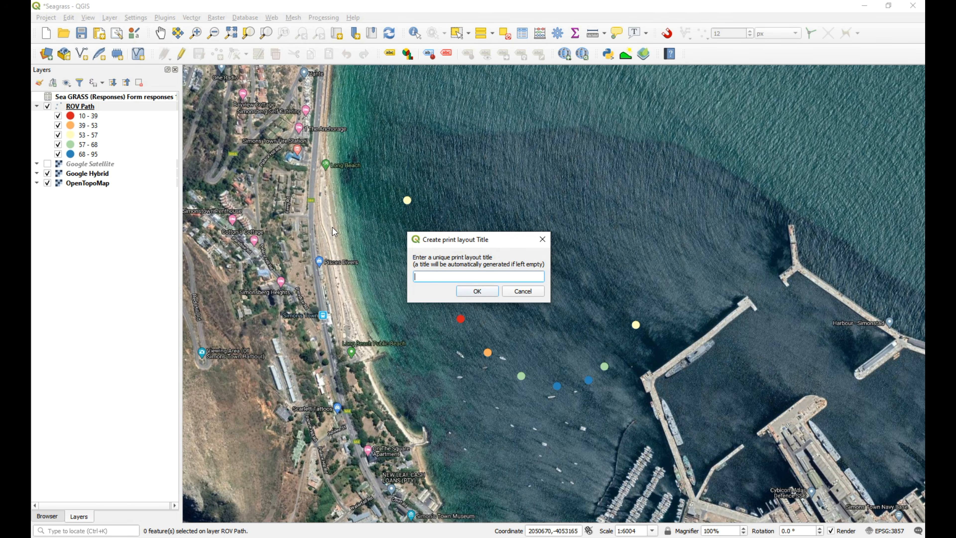
type("A4")
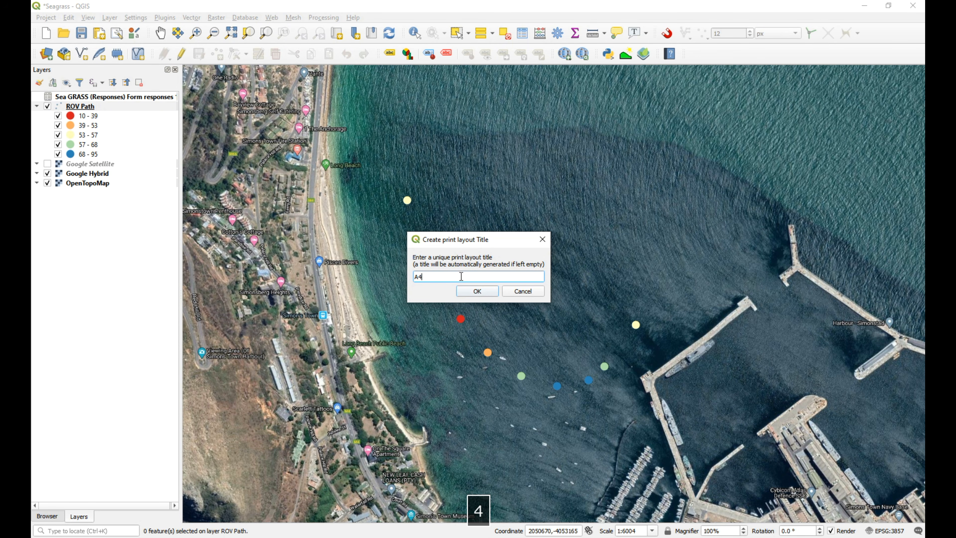
left_click(481, 292)
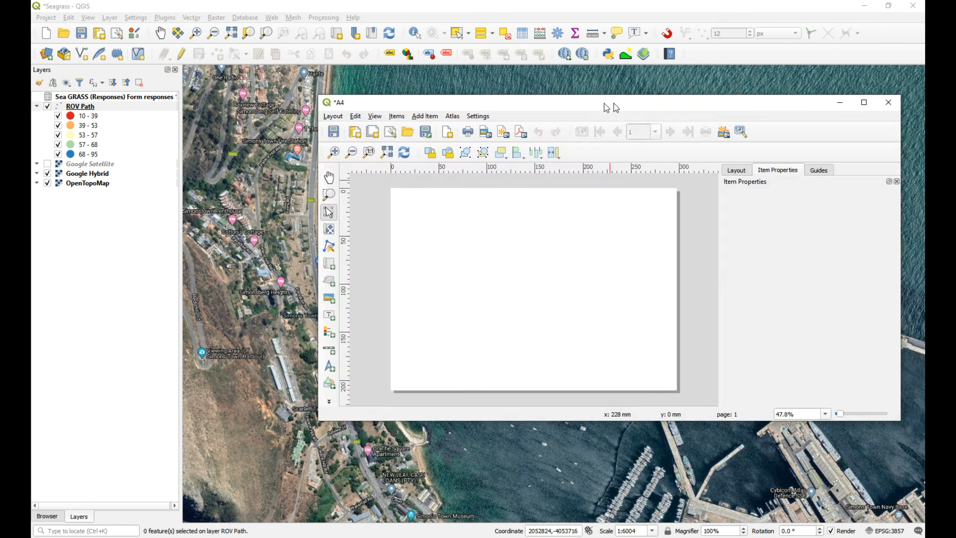
left_click_drag(608, 105, 491, 96)
left_click(743, 94)
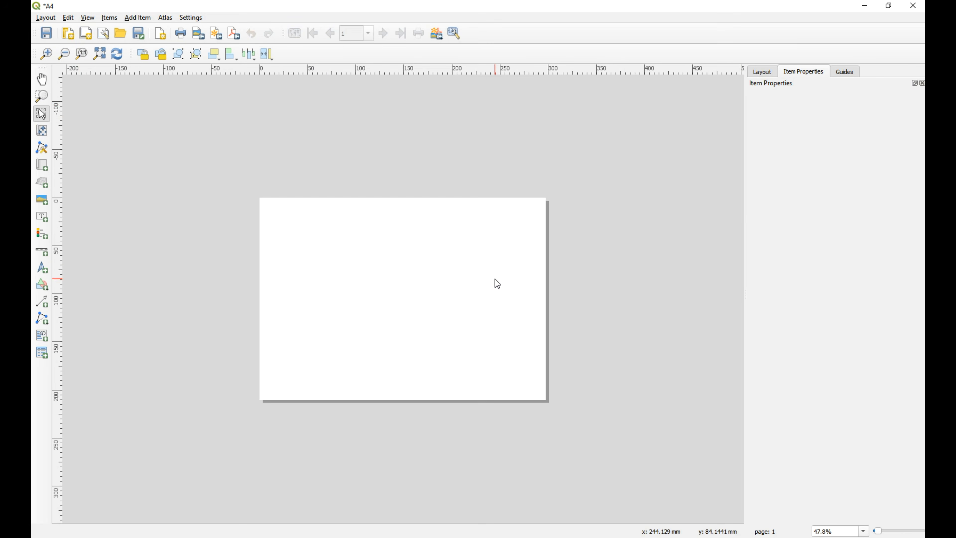
Add a map about 240 mm wide and 195 mm high to the A4 page, leaving a blank strip along its right side.
left_click(100, 54)
left_click(42, 164)
left_click_drag(136, 121, 584, 483)
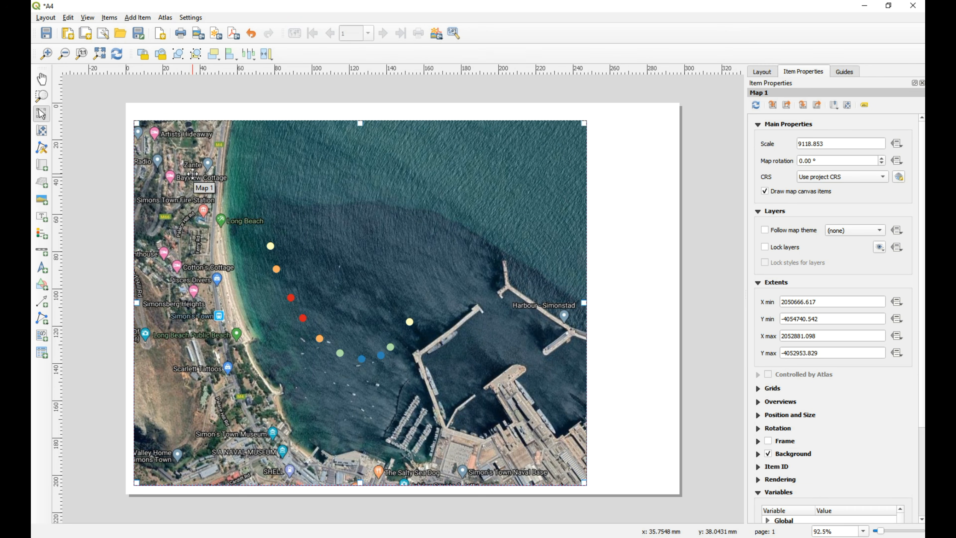
Add a legend at the map's upper-right, with auto update off and the Google Satellite, Google Hybrid and OpenTopoMap entries removed.
left_click(42, 233)
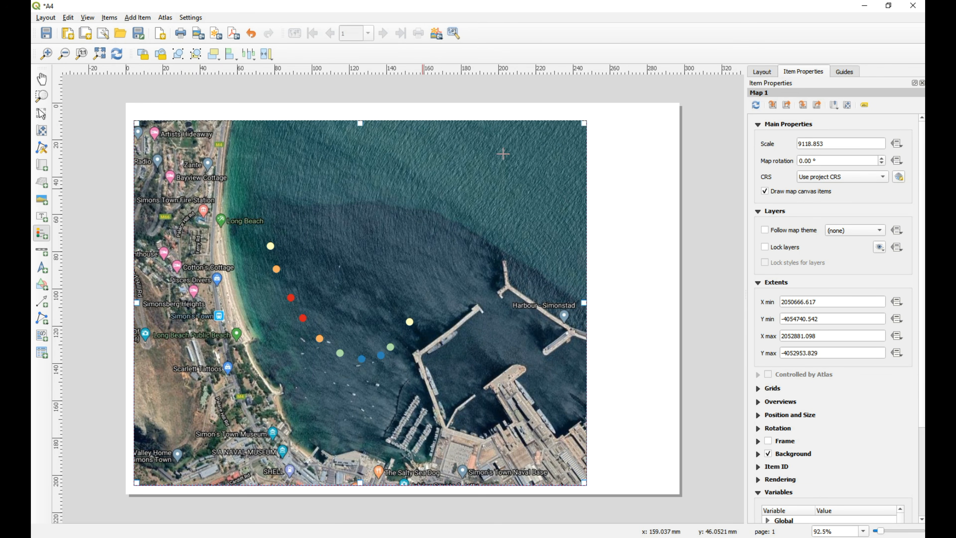
left_click_drag(515, 132, 572, 222)
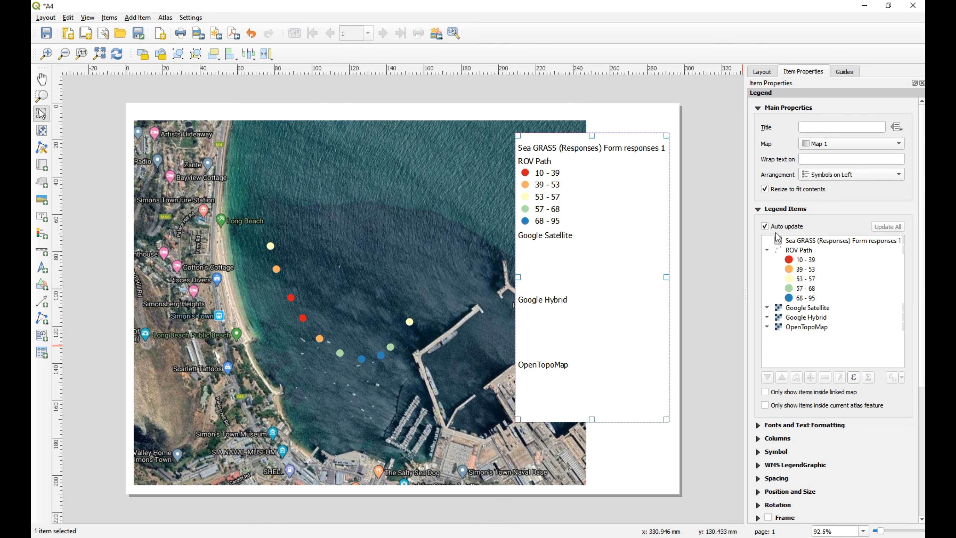
left_click(764, 226)
left_click(801, 307)
left_click(808, 327, "shift")
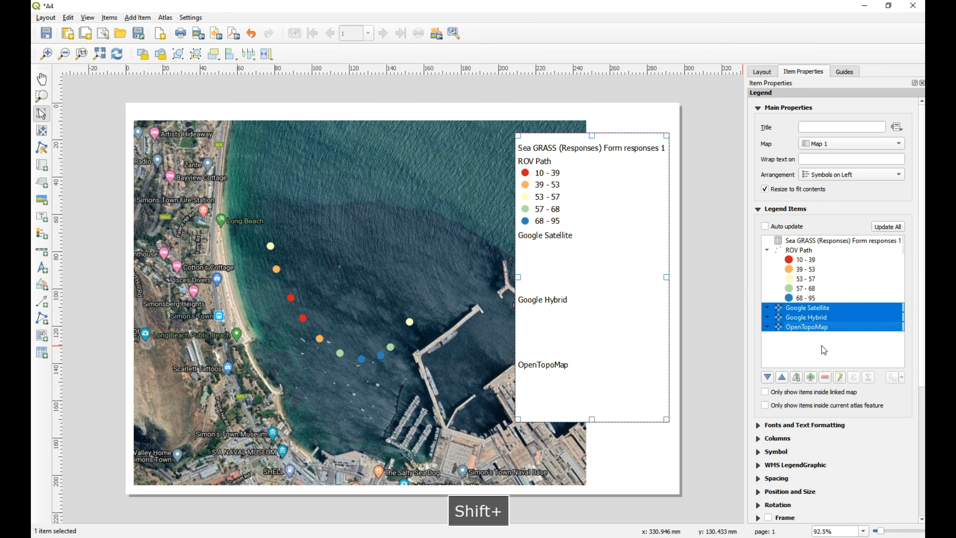
left_click(825, 377)
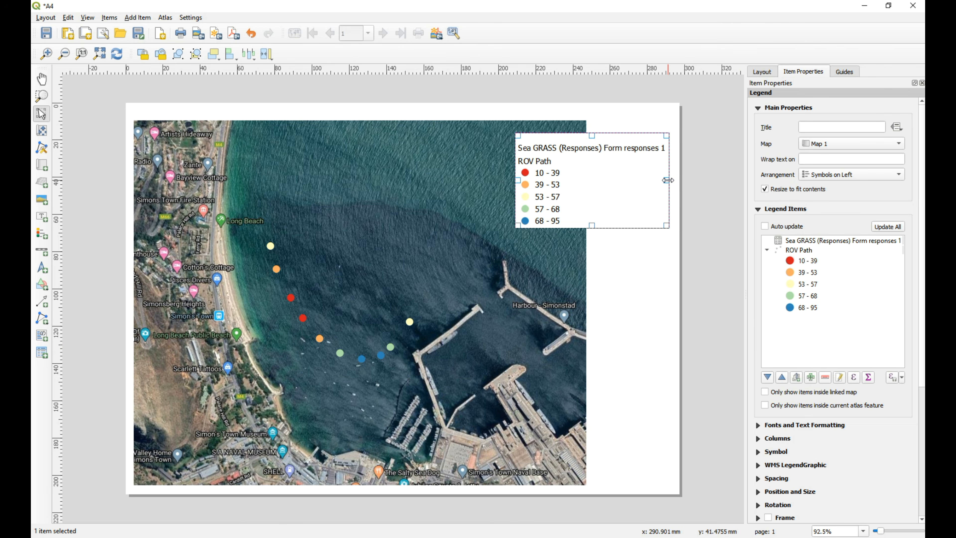
Remove the Sea GRASS form responses entry from the legend and move the legend into the map's upper-right corner.
left_click(809, 243)
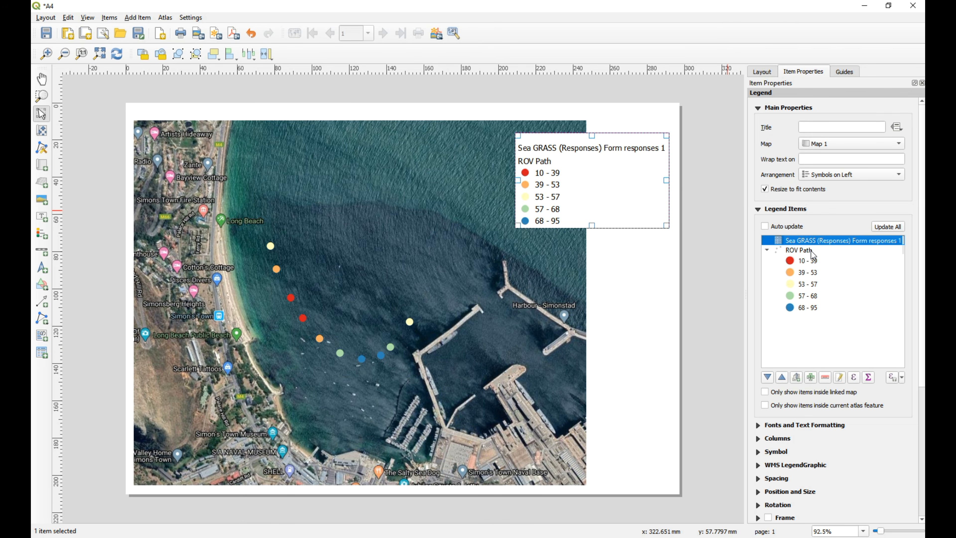
left_click(825, 377)
left_click_drag(537, 170, 550, 158)
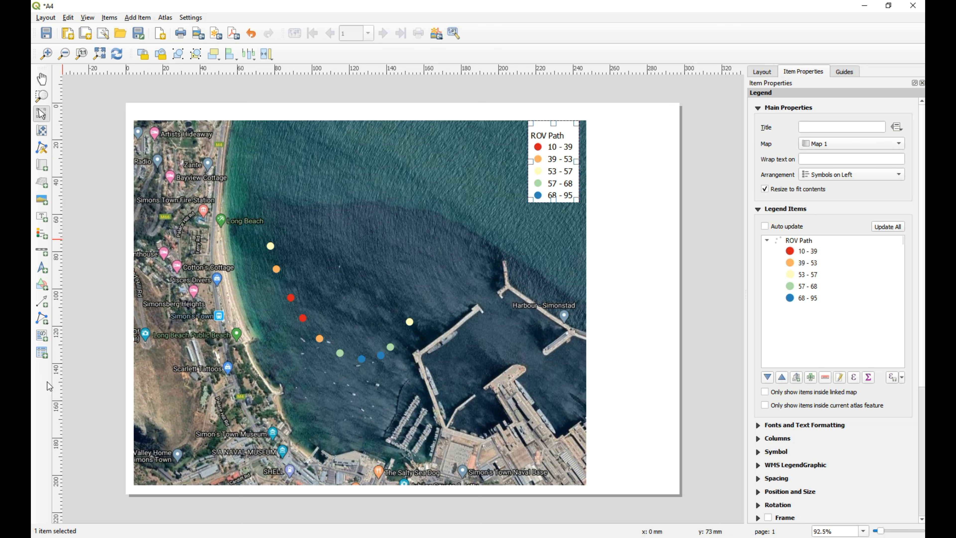
Add a north arrow in the map's lower-left corner and a scale bar along the map's lower edge.
left_click(41, 267)
left_click_drag(148, 448, 173, 476)
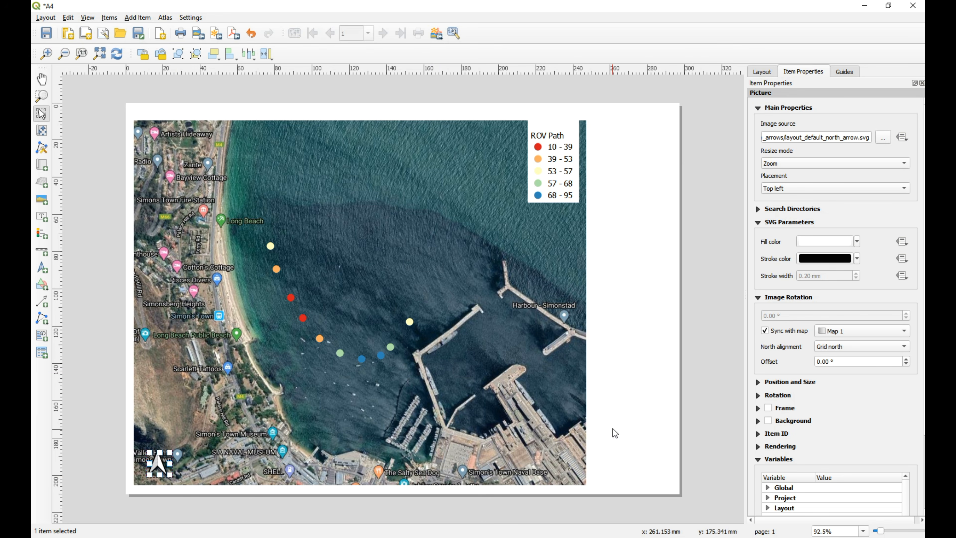
left_click(42, 250)
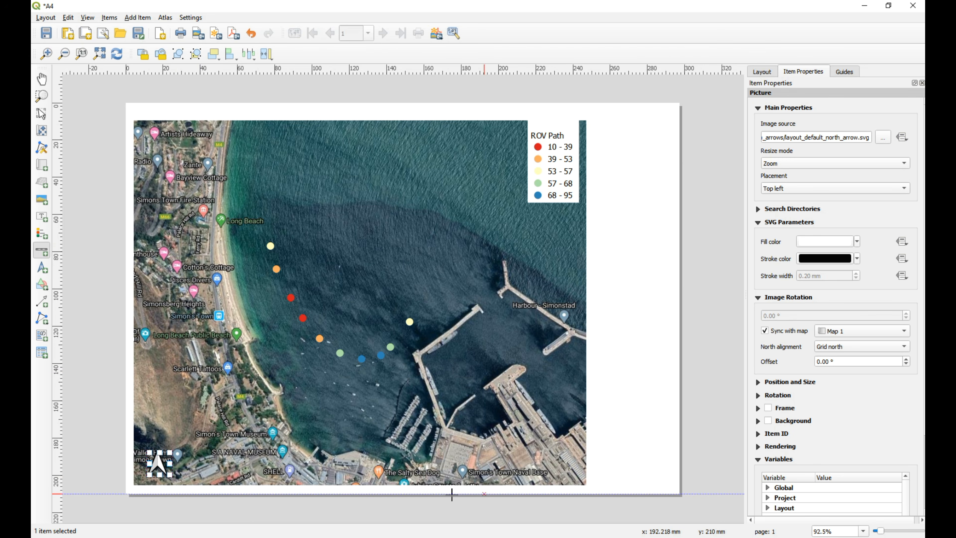
left_click_drag(304, 456, 554, 480)
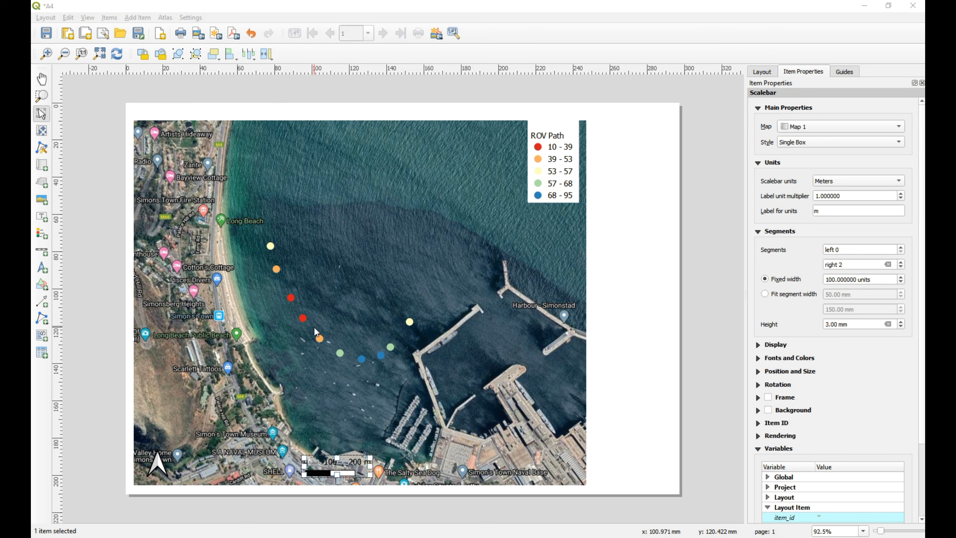
Back in the main QGIS window, close the Layout Manager and give the ROV Path points single labels from the ROVID field.
key("alt+Tab")
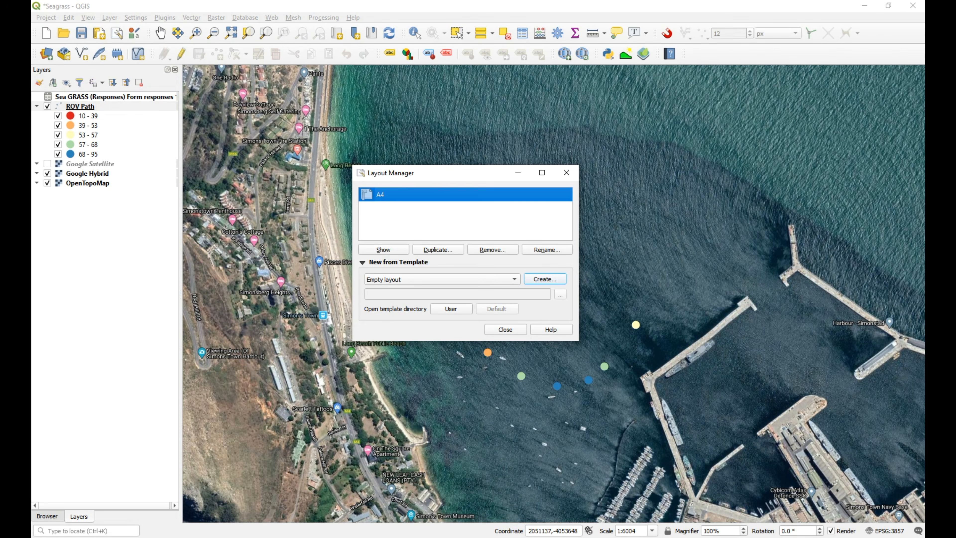
left_click(566, 172)
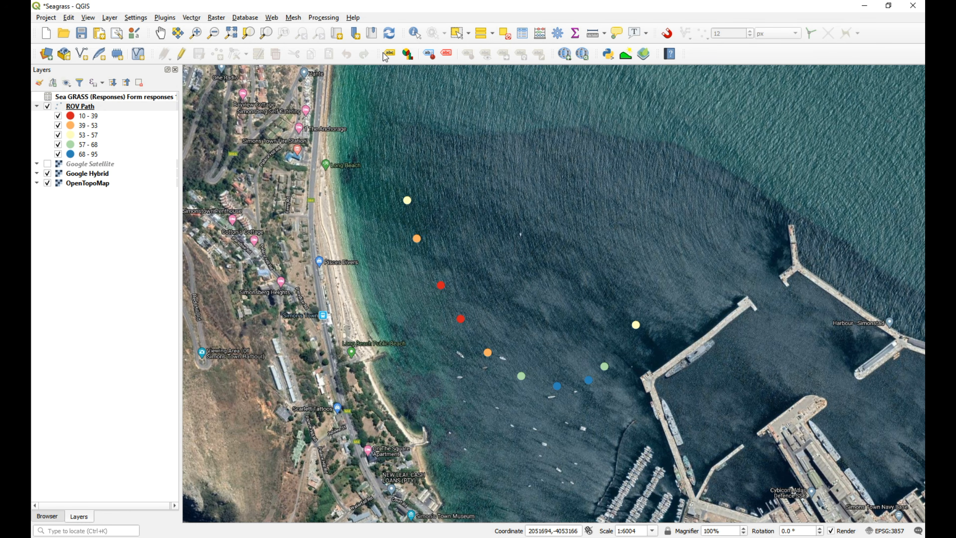
left_click(389, 54)
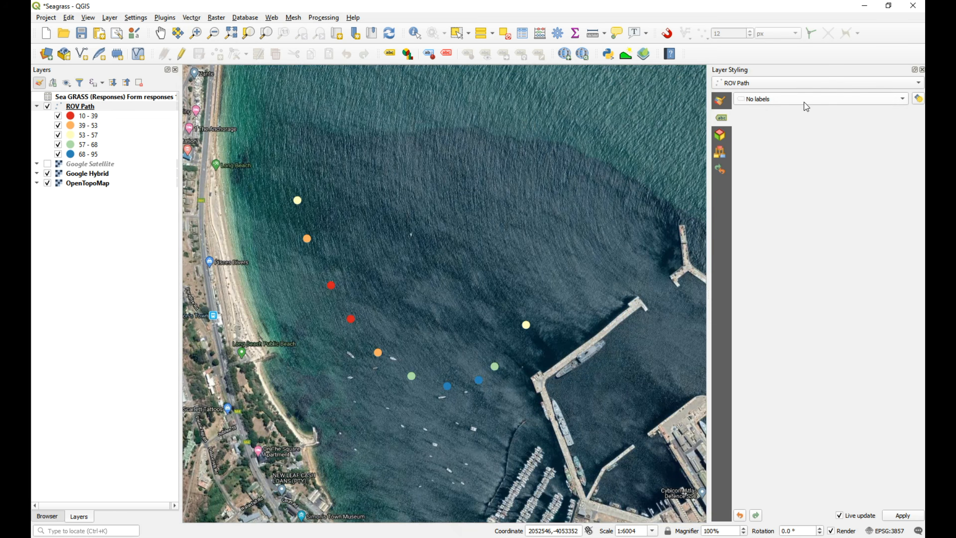
left_click(804, 100)
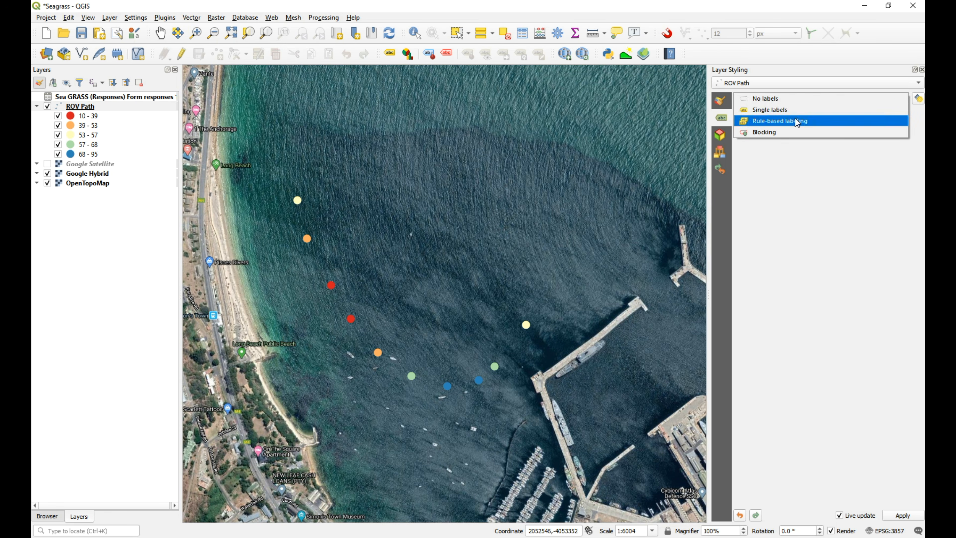
left_click(783, 112)
left_click(903, 115)
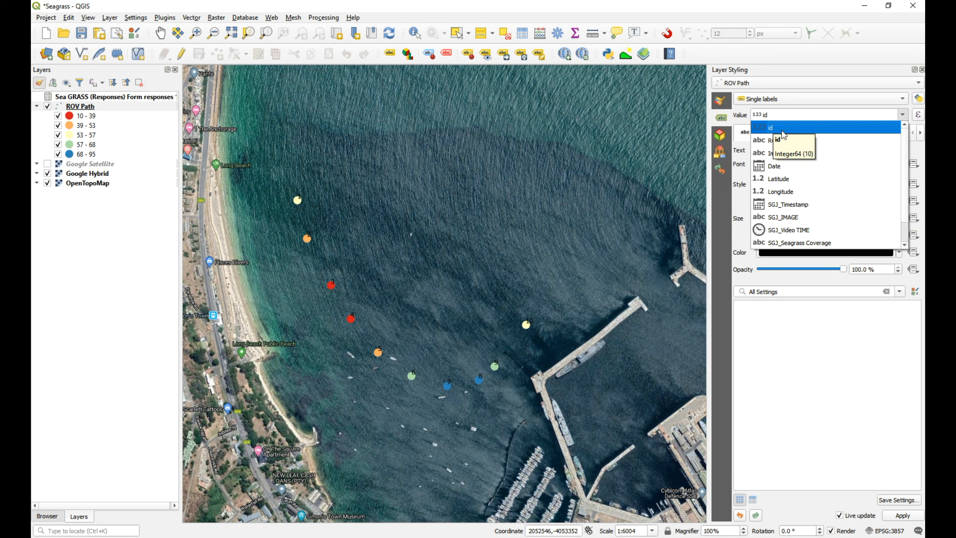
left_click(783, 144)
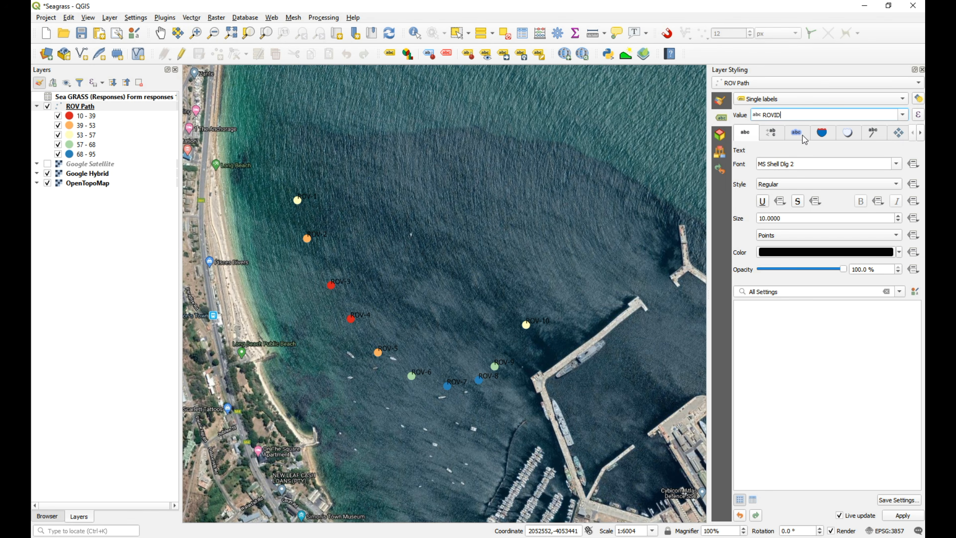
Draw a text buffer around the ROV Path labels and change the label value to the id field.
left_click(797, 133)
left_click(738, 163)
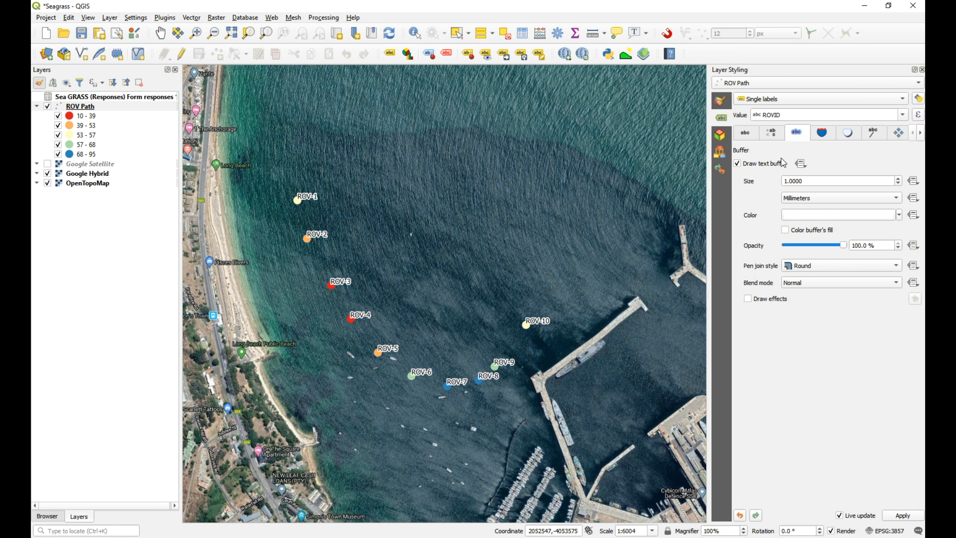
left_click(903, 115)
left_click(775, 126)
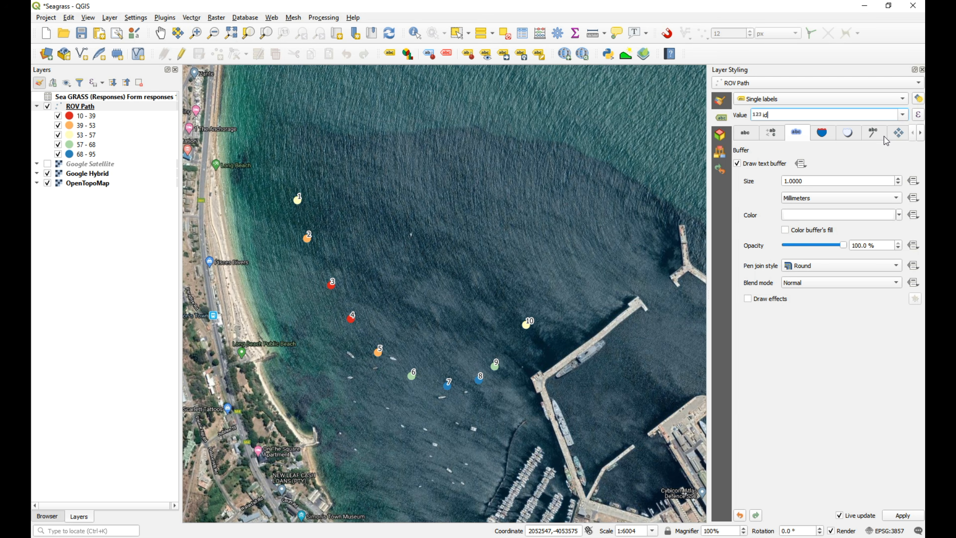
Place the ROV Path labels 3 mm around their points, and in the A4 layout nudge the map slightly leftward to redraw it.
left_click(894, 133)
double_click(776, 220)
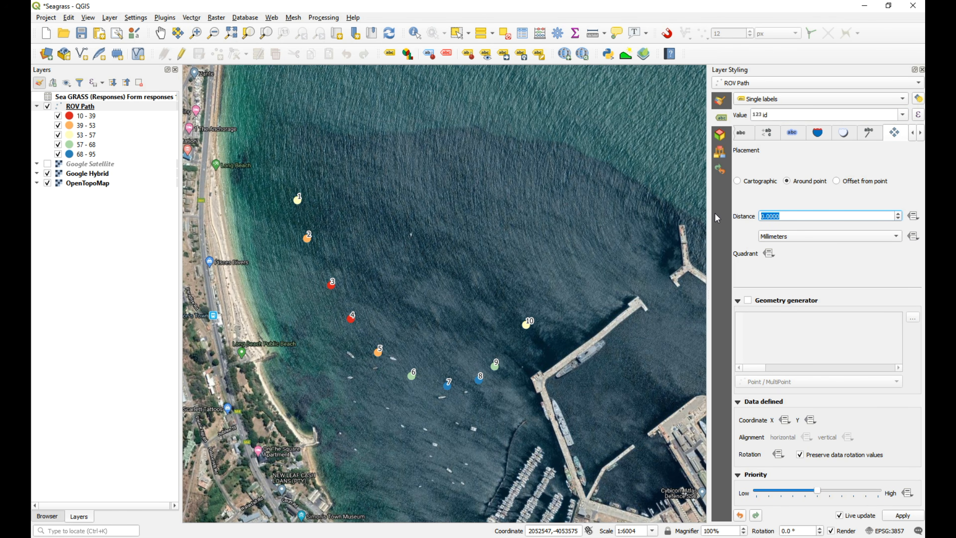
type("3")
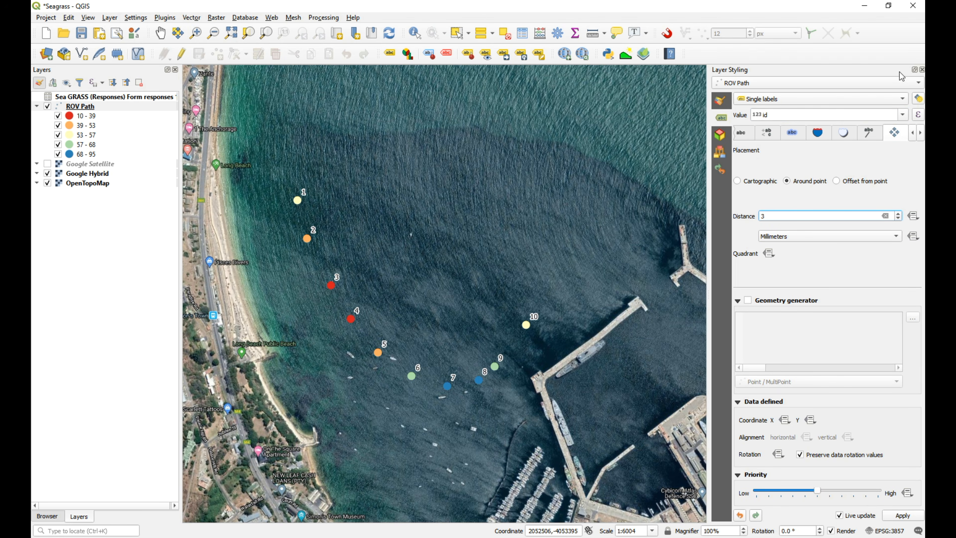
left_click(921, 70)
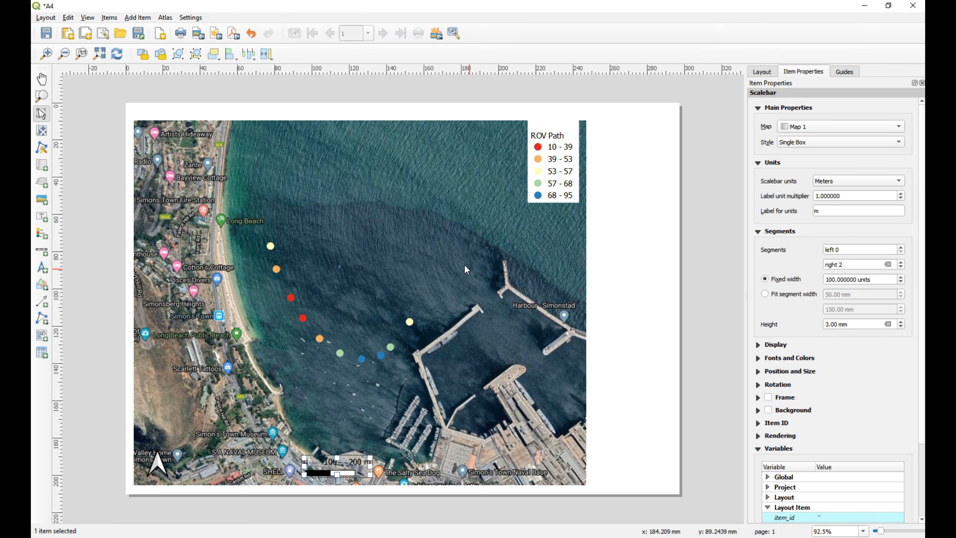
left_click(419, 237)
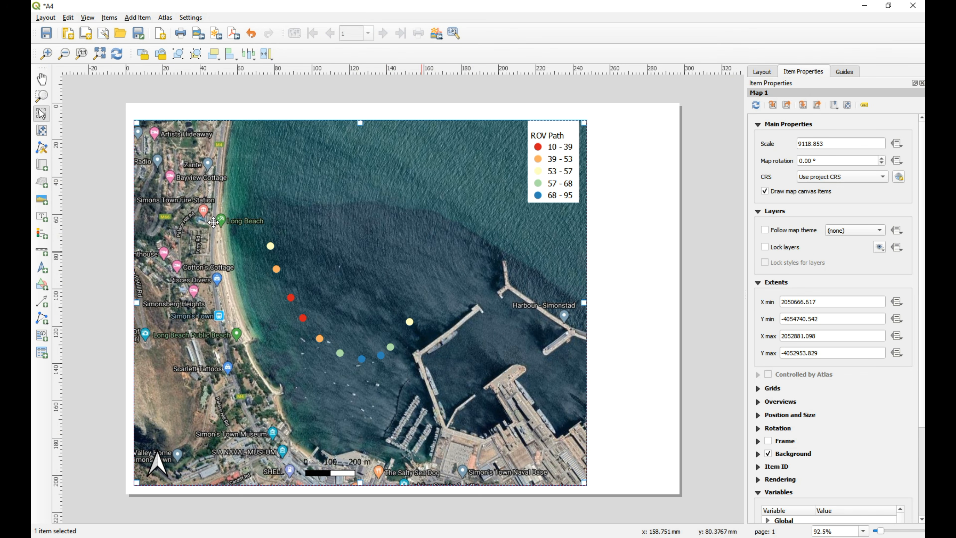
left_click_drag(282, 280, 281, 281)
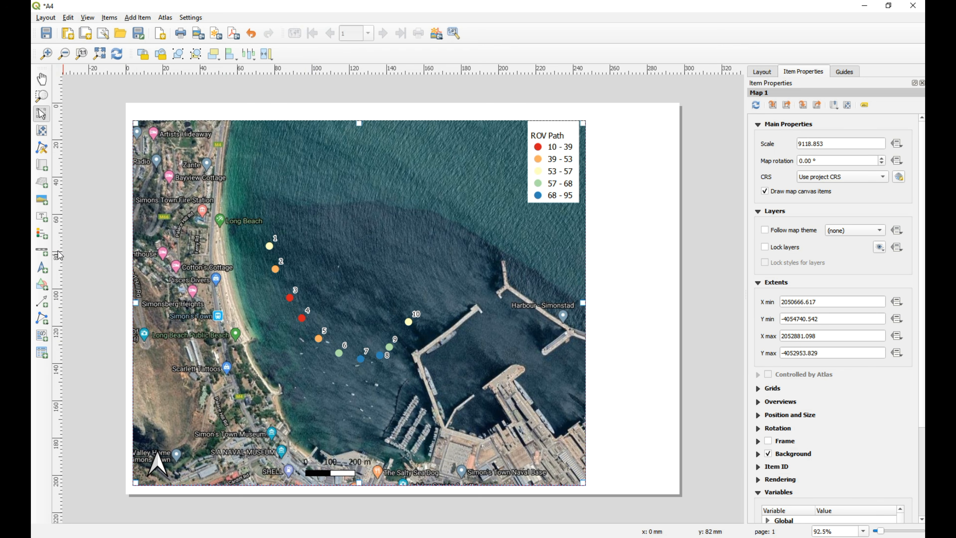
Add photo 2860 from the Images folder beside the map's upper-right corner and narrow its frame to the image width.
left_click(41, 200)
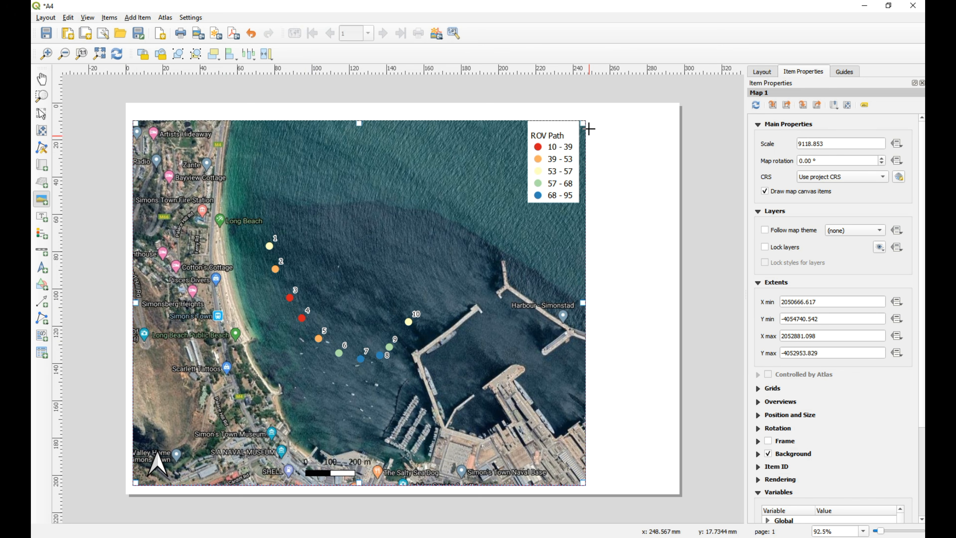
left_click_drag(592, 121, 673, 174)
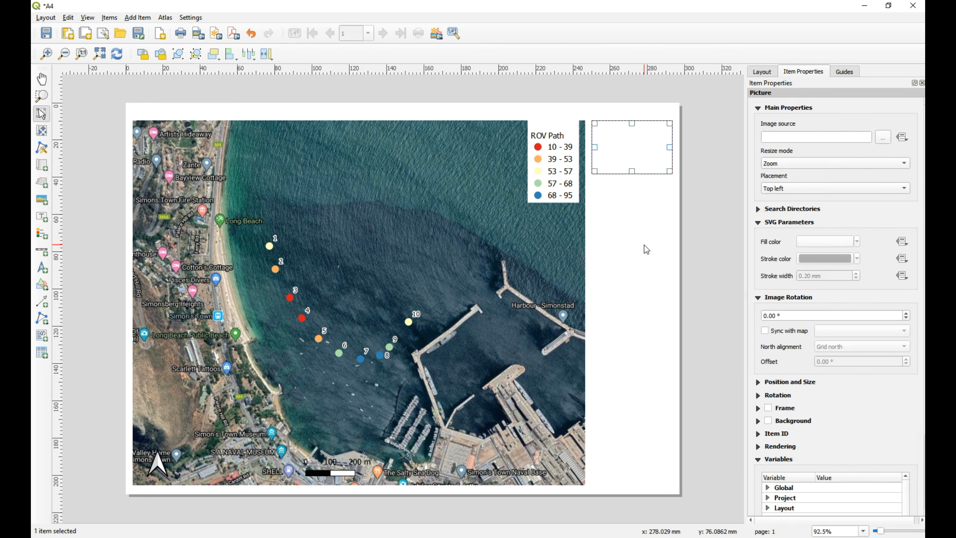
left_click(882, 143)
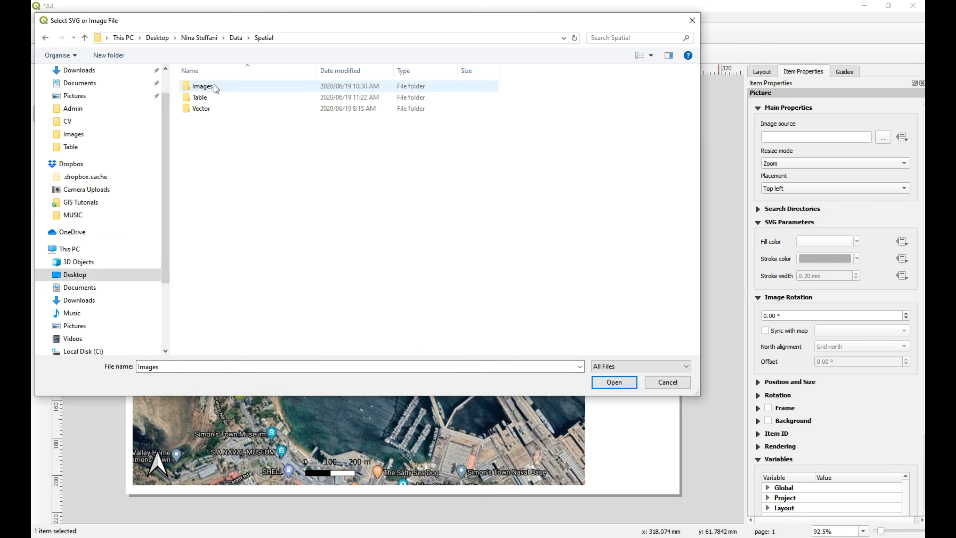
double_click(214, 85)
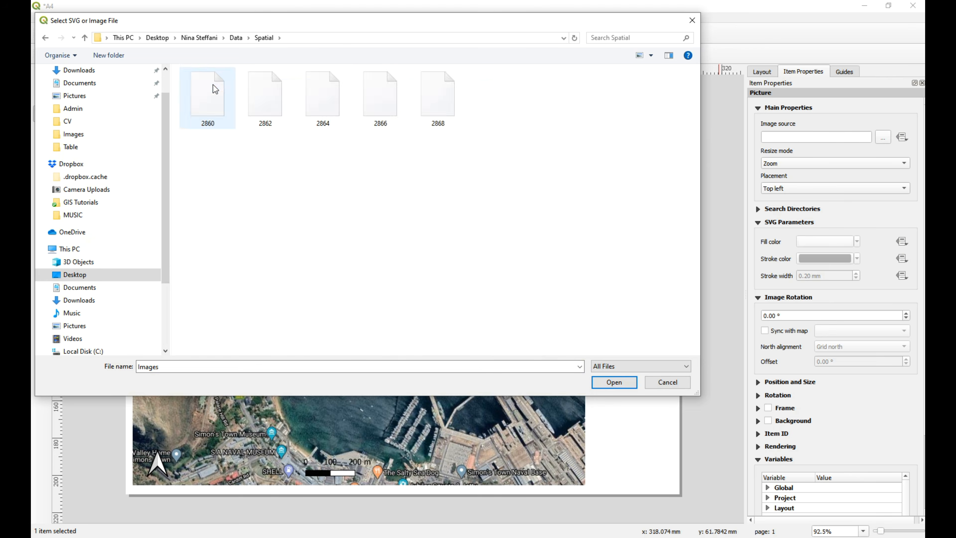
double_click(209, 102)
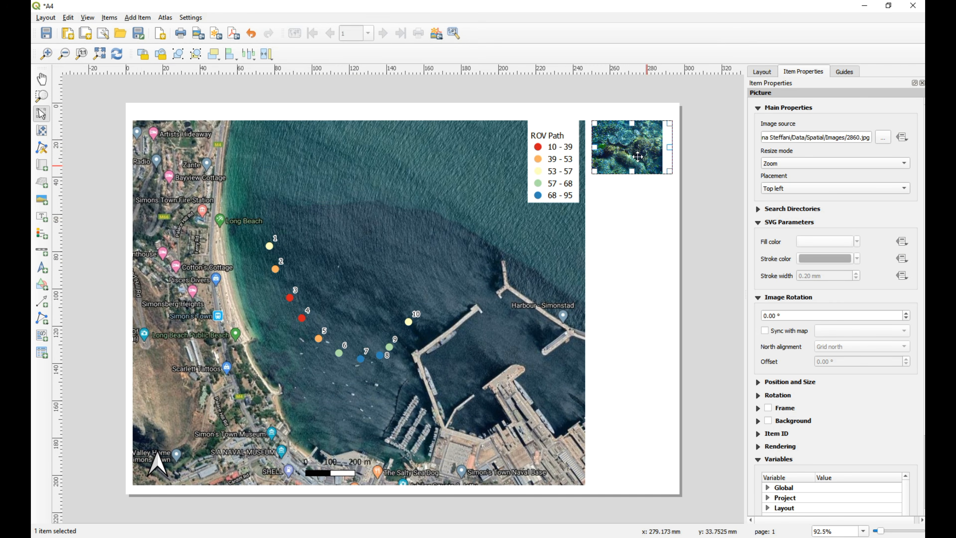
left_click_drag(669, 148, 661, 148)
Add a white ROV-1 label over the upper-left corner of the first photo and narrow its frame to the text.
left_click(41, 216)
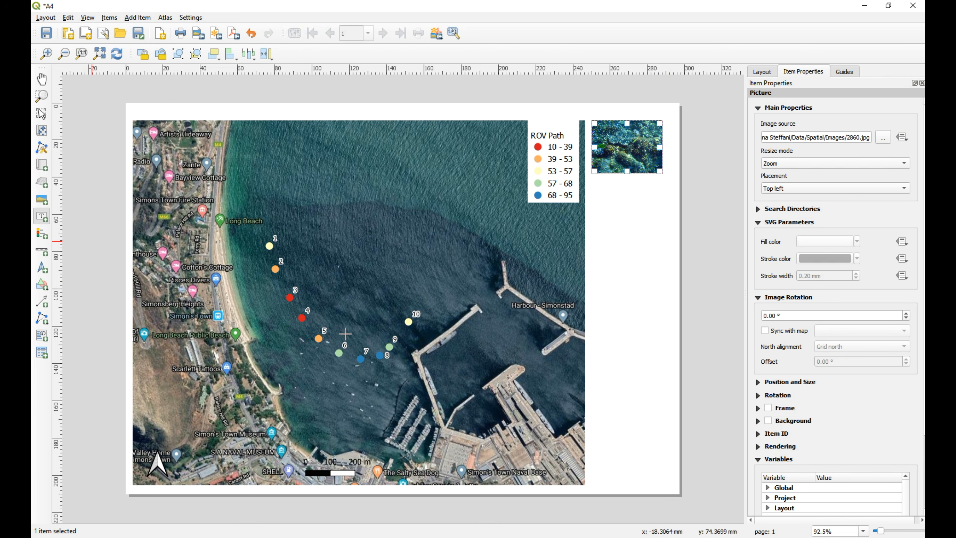
left_click_drag(595, 121, 632, 130)
triple_click(803, 133)
type("R")
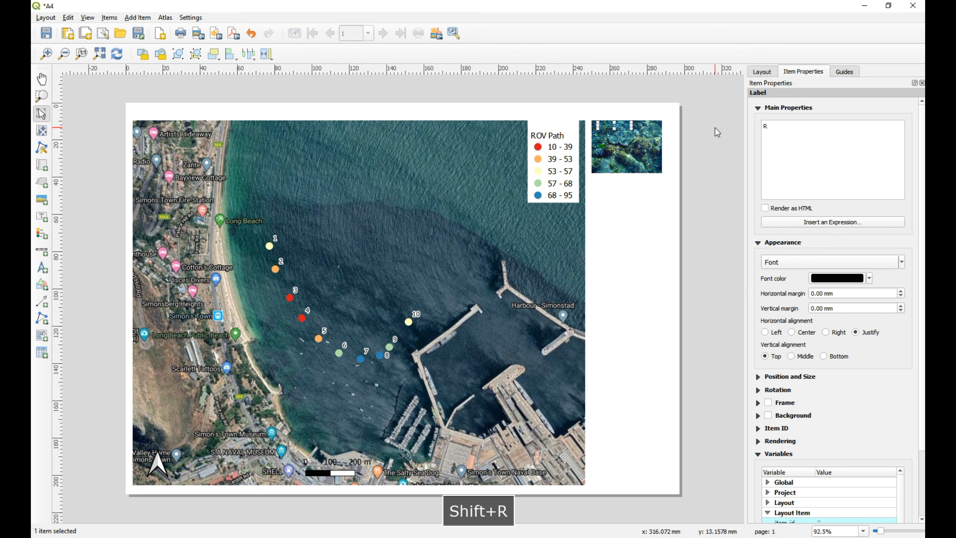
type("OV-1")
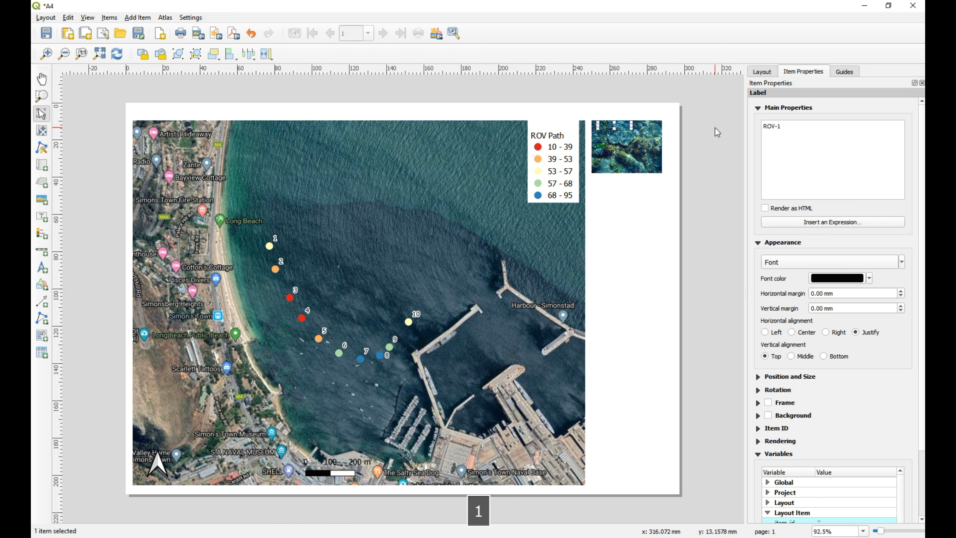
left_click(825, 280)
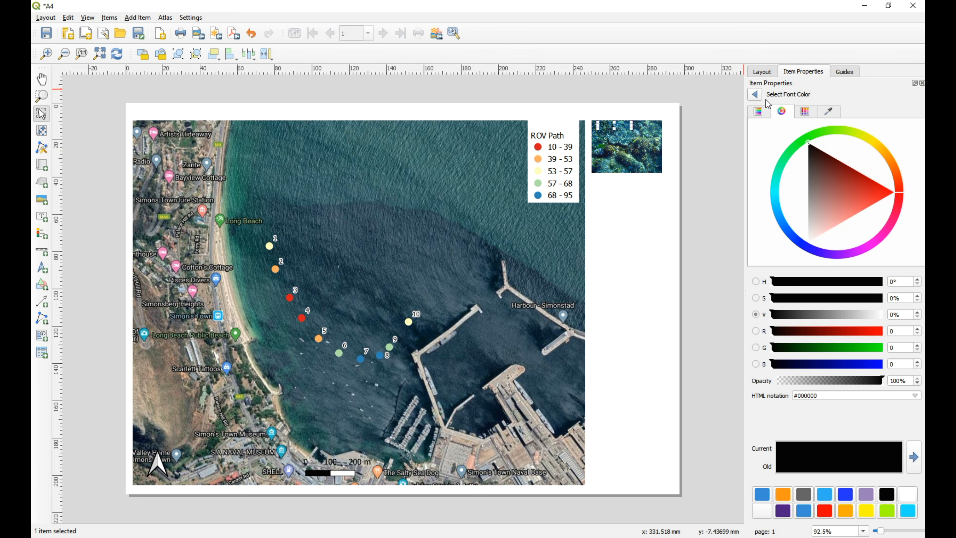
left_click(909, 498)
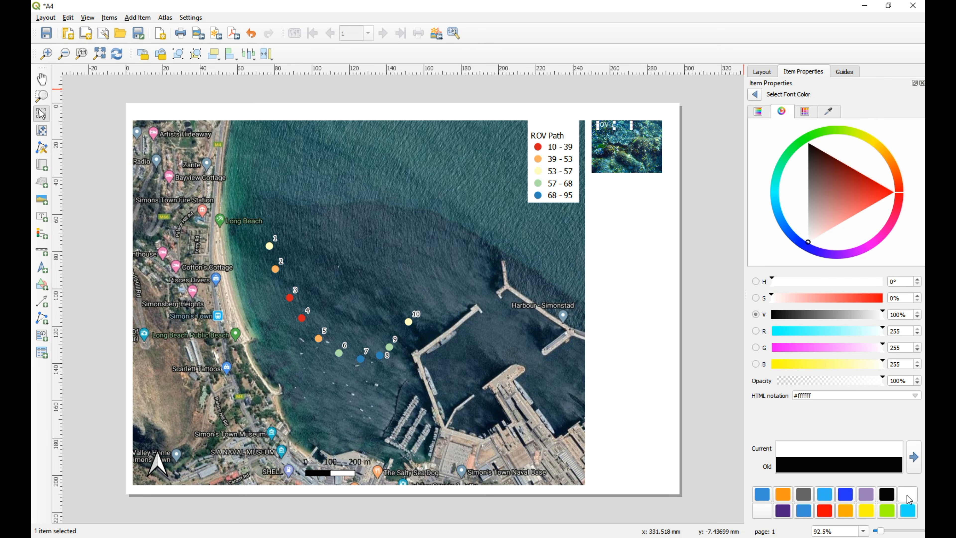
left_click_drag(631, 126, 620, 126)
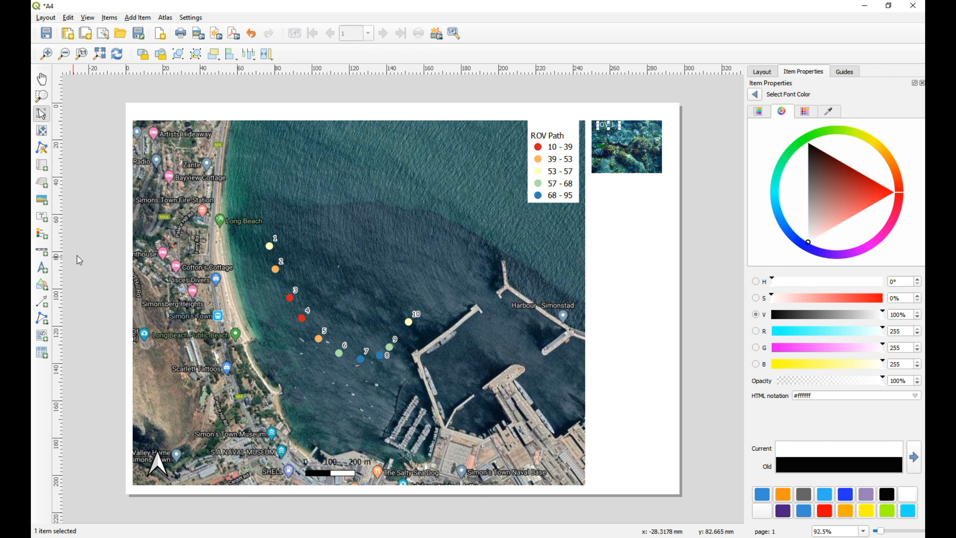
Add photo 2864 from the Images folder directly below the first photo and shorten its frame to the image height.
left_click(43, 203)
left_click_drag(592, 180, 663, 224)
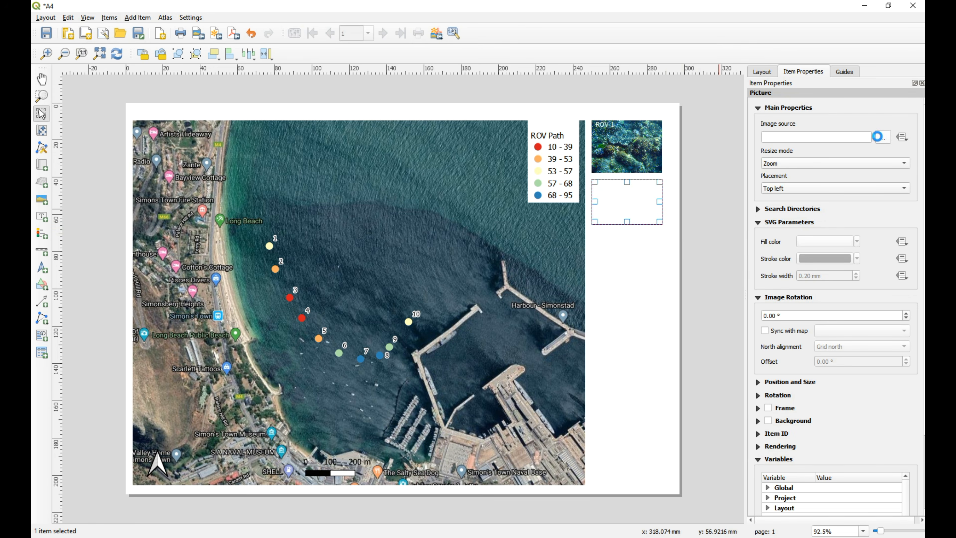
left_click(878, 136)
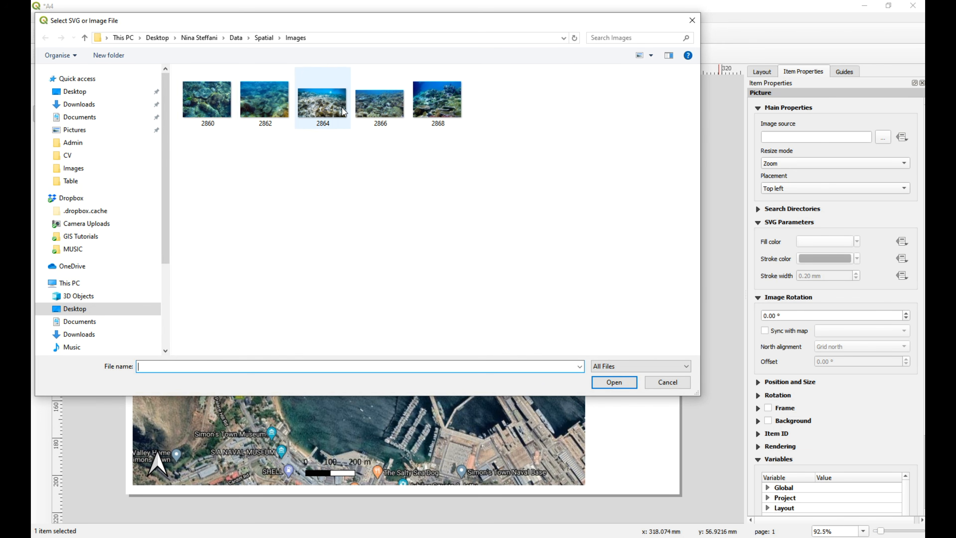
left_click(322, 101)
left_click(613, 382)
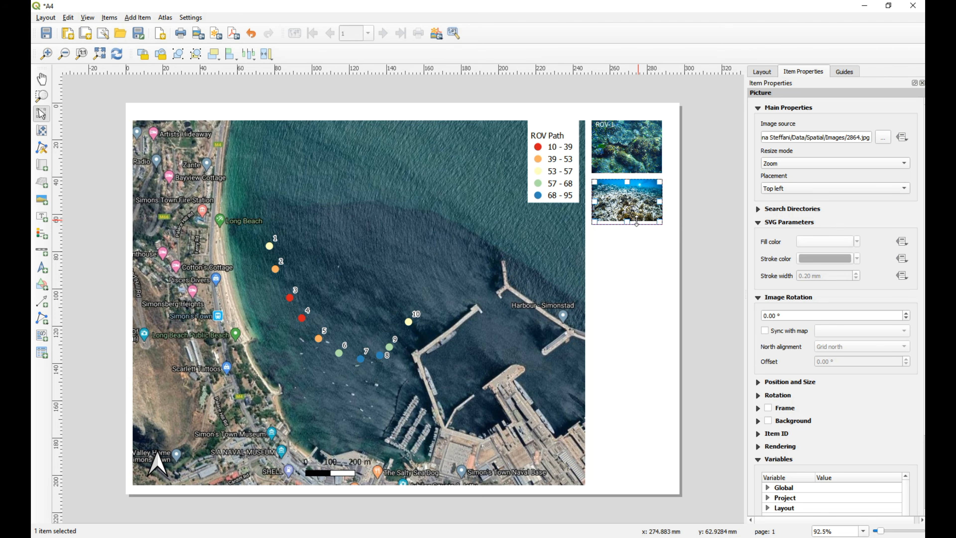
left_click_drag(638, 222, 636, 220)
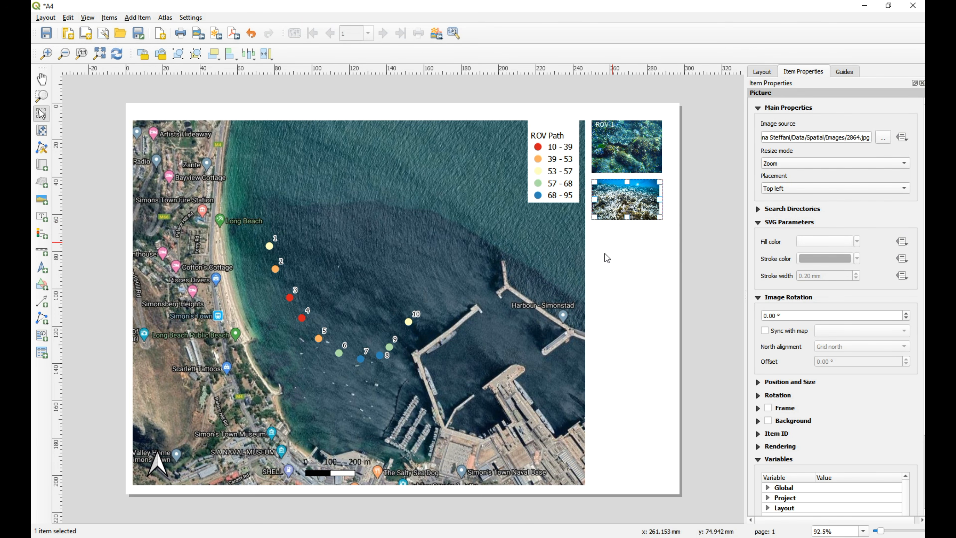